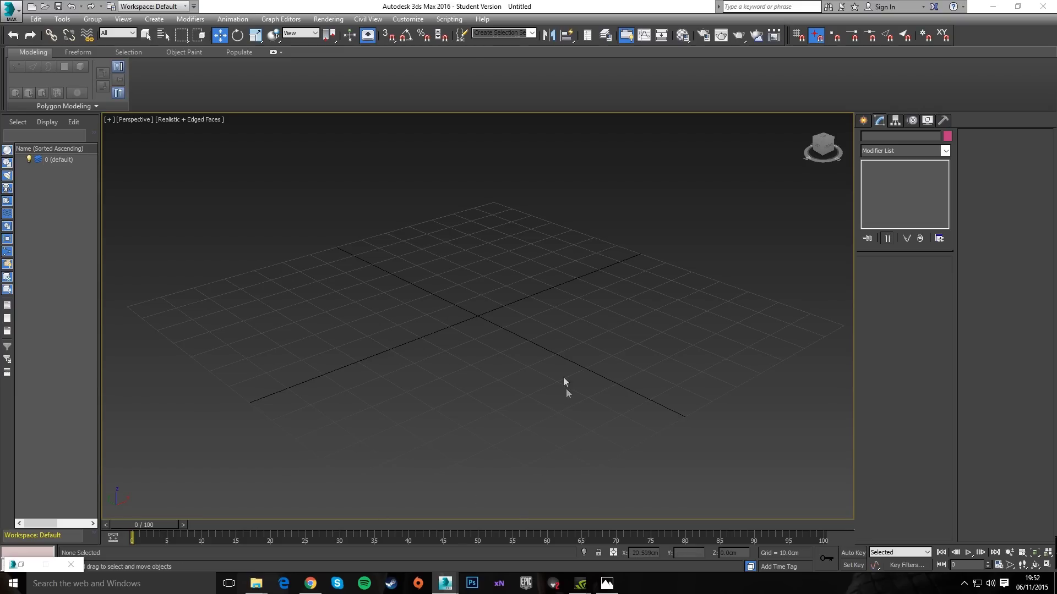
Create a teapot on the grid and zero its X and Y position to centre it
middle_click_drag(418, 328, 458, 363)
scroll(437, 331, "down", 2)
left_click(866, 120)
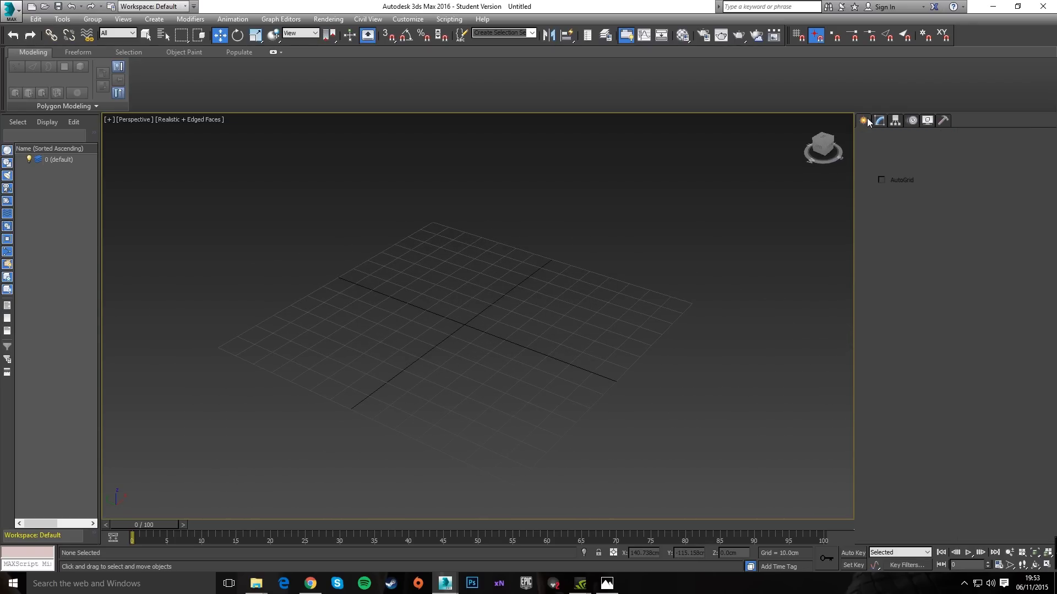
left_click(882, 236)
middle_click_drag(453, 361, 486, 361, "alt")
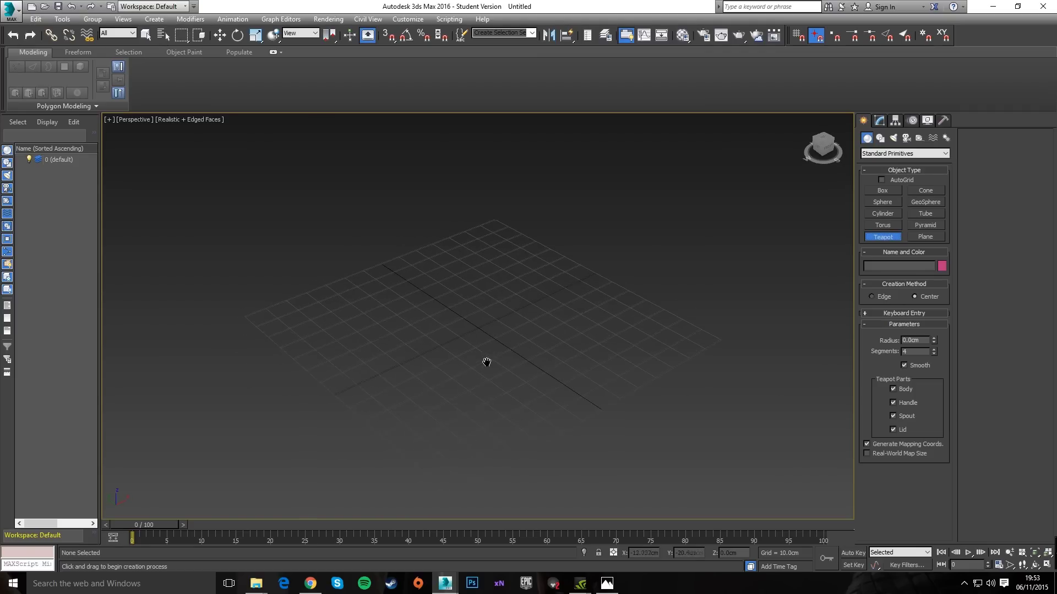
left_click_drag(479, 328, 617, 367)
key("w")
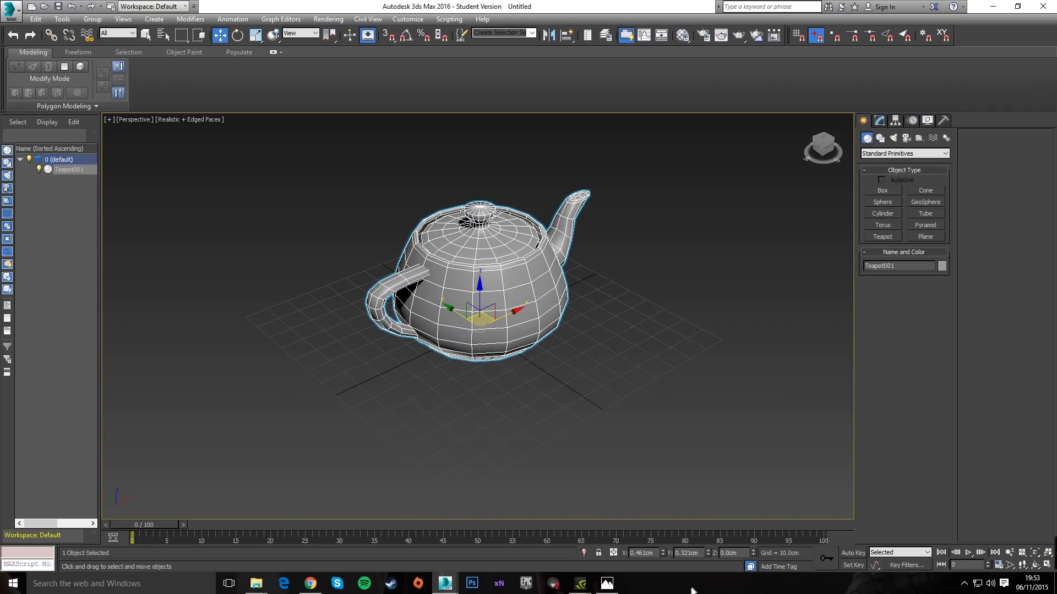
right_click(663, 554)
right_click(708, 554)
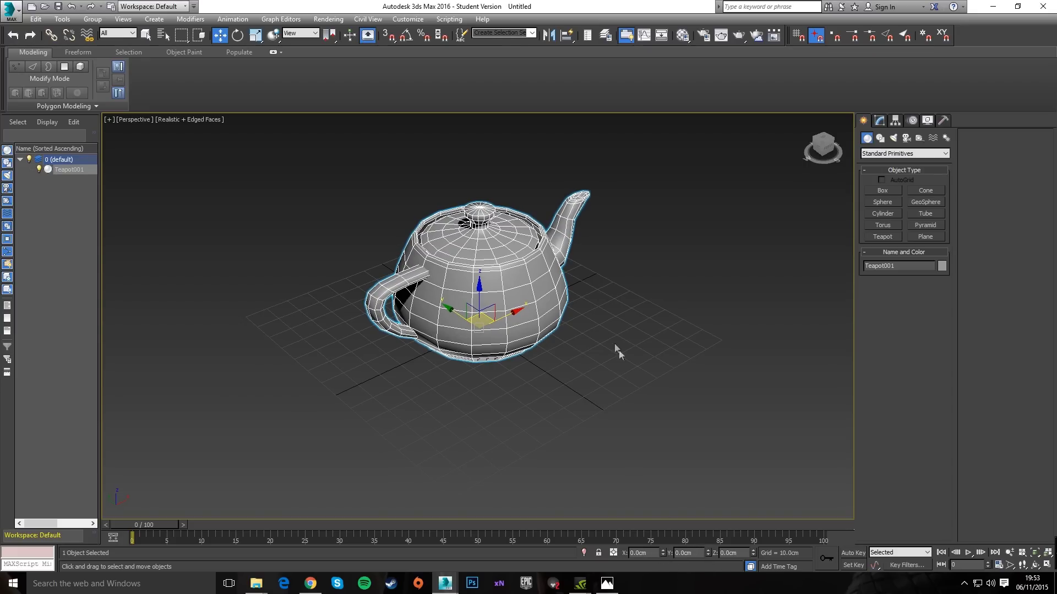
Set the teapot's radius to 40 cm
middle_click_drag(457, 384, 482, 352, "alt")
scroll(479, 355, "down", 4)
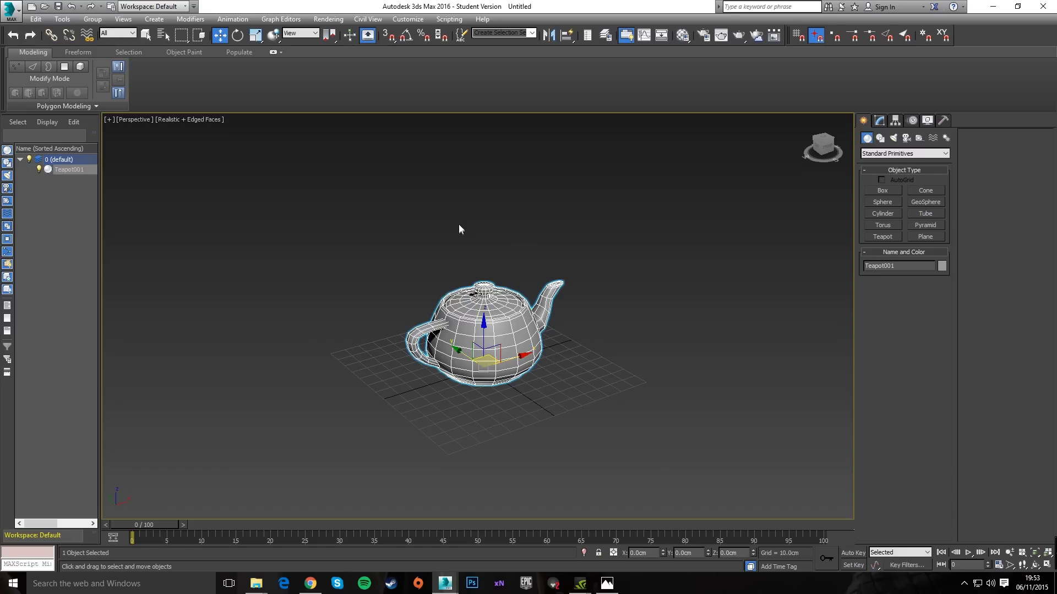
middle_click_drag(451, 400, 476, 404)
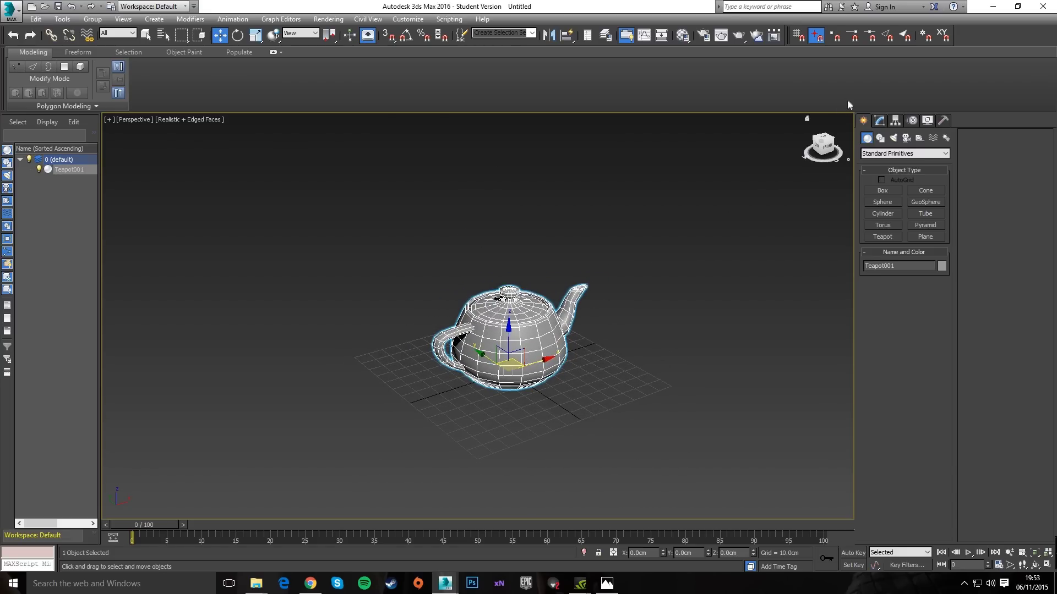
left_click(879, 122)
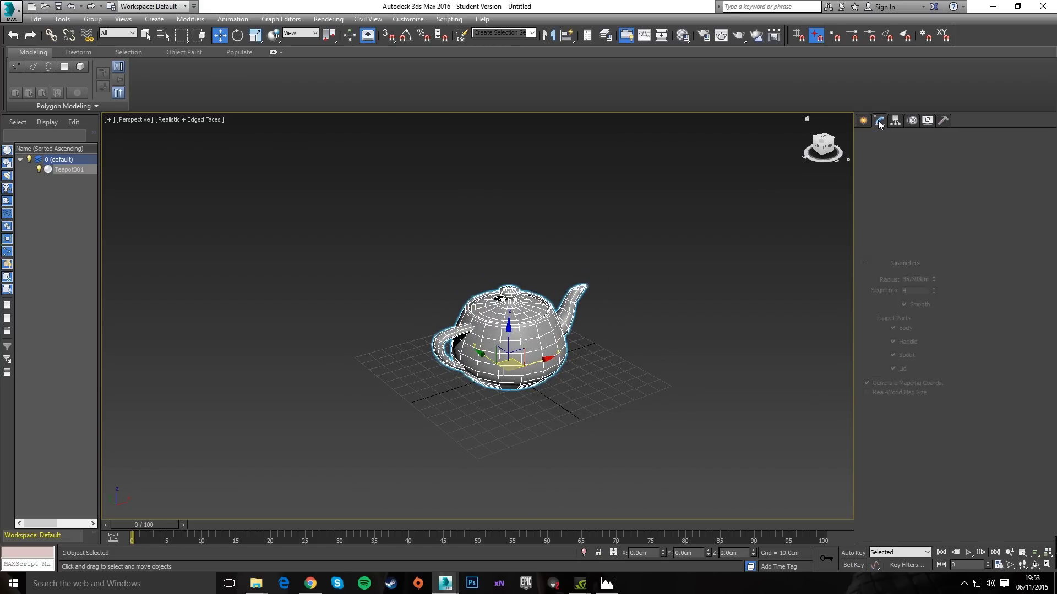
double_click(926, 279)
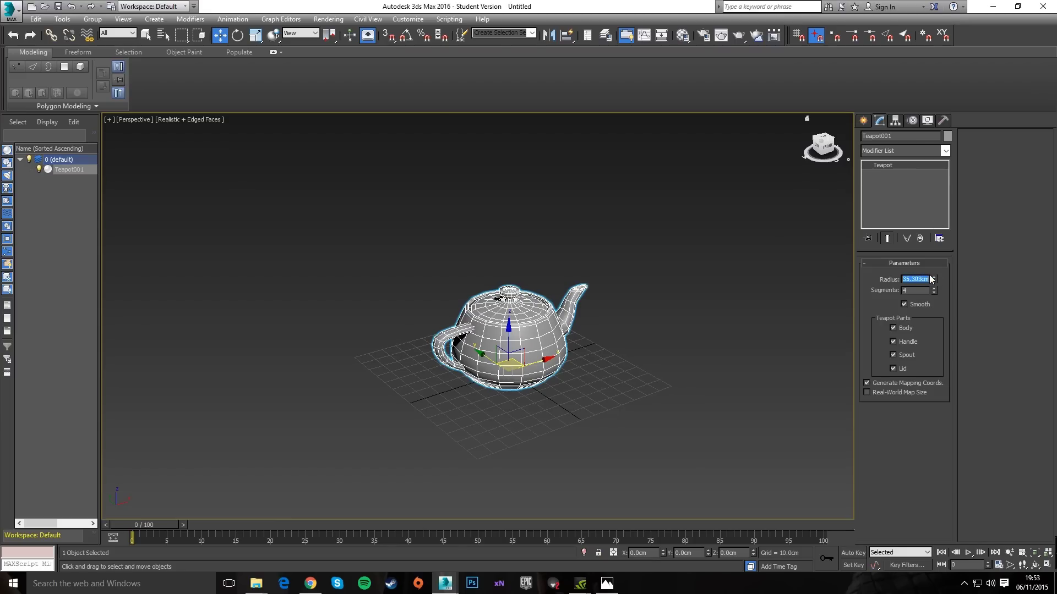
type("40")
key("Return")
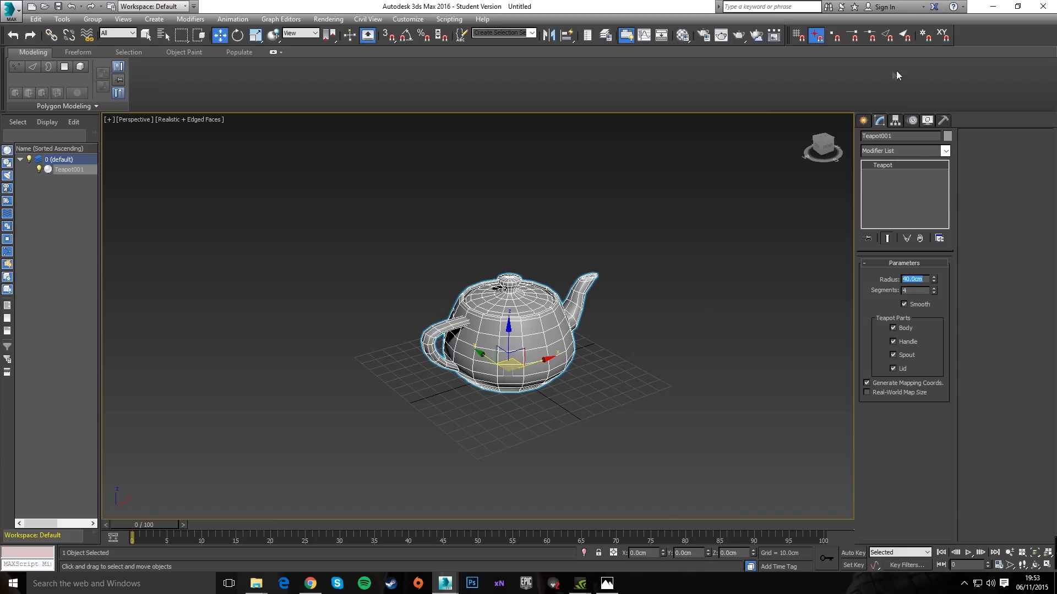
Draw a plane under the teapot and zero its X position
left_click(862, 121)
left_click(926, 237)
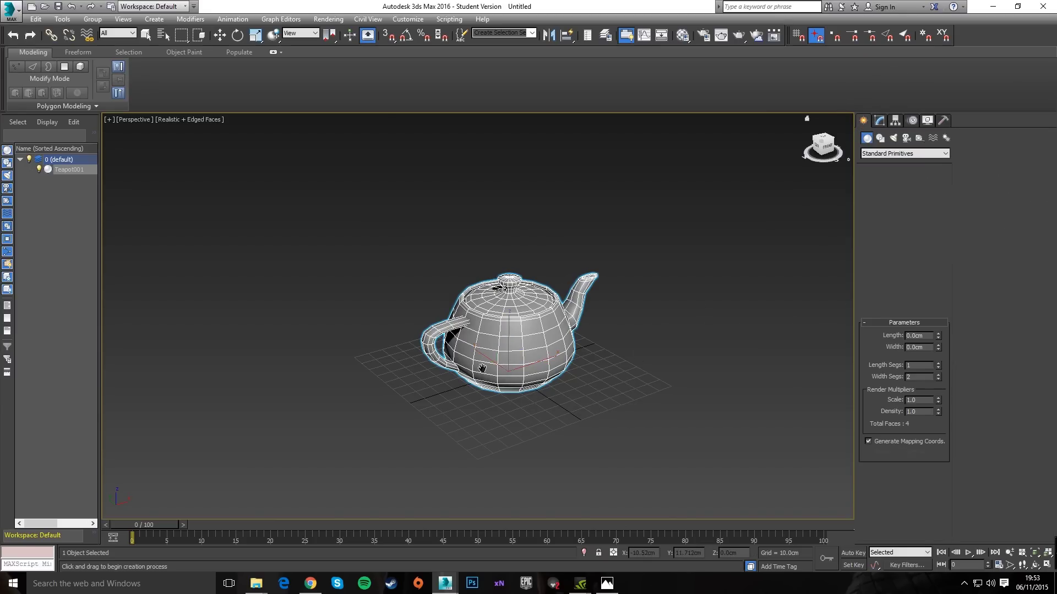
scroll(511, 334, "down", 3)
left_click_drag(657, 359, 313, 325)
key("w")
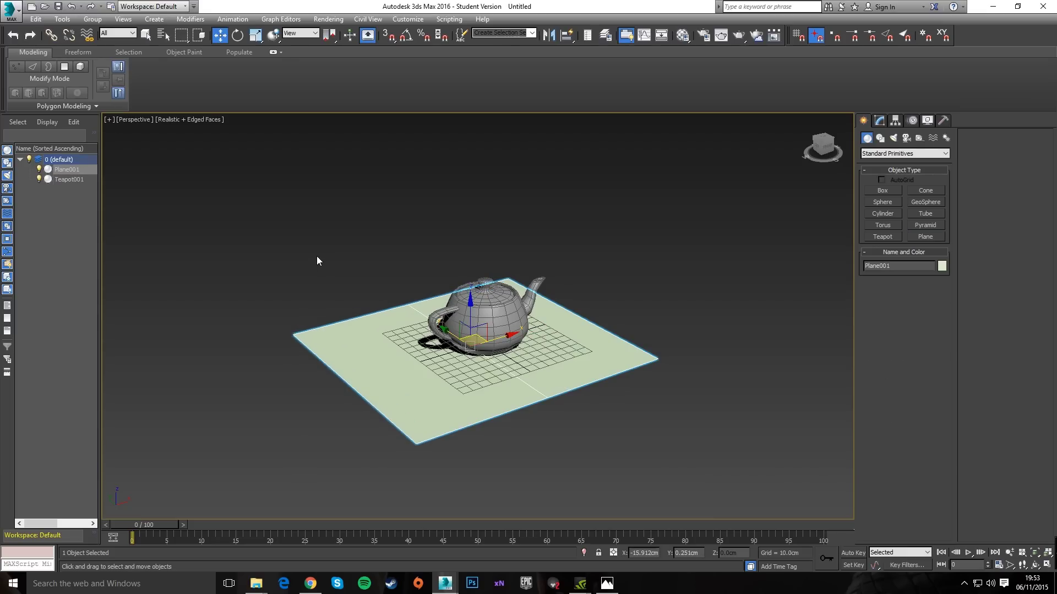
right_click(663, 553)
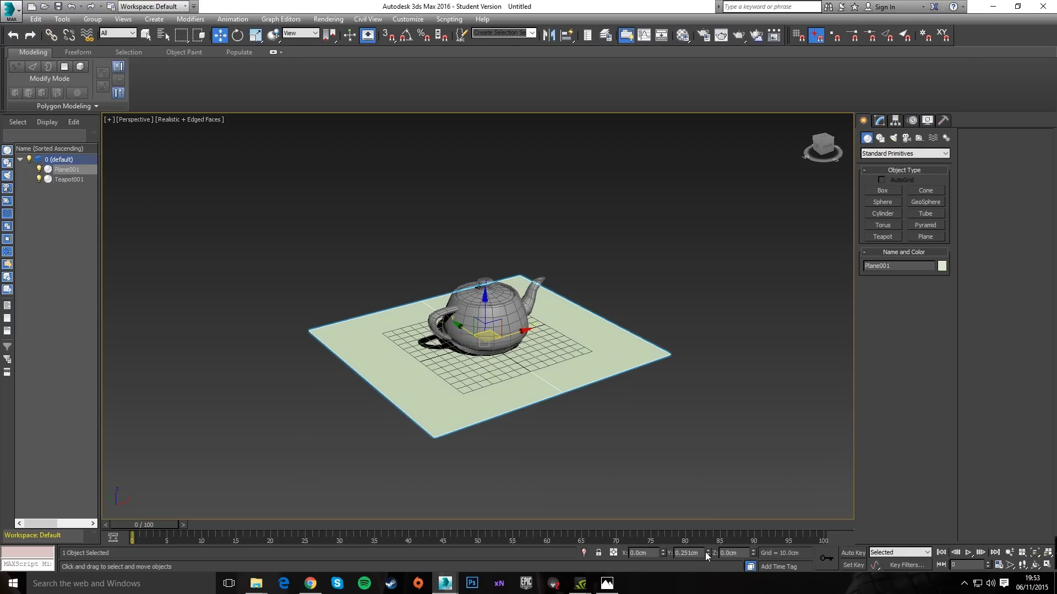
middle_click_drag(548, 322, 725, 301, "alt")
Size the plane to 250 cm length and 400 cm width
left_click(883, 120)
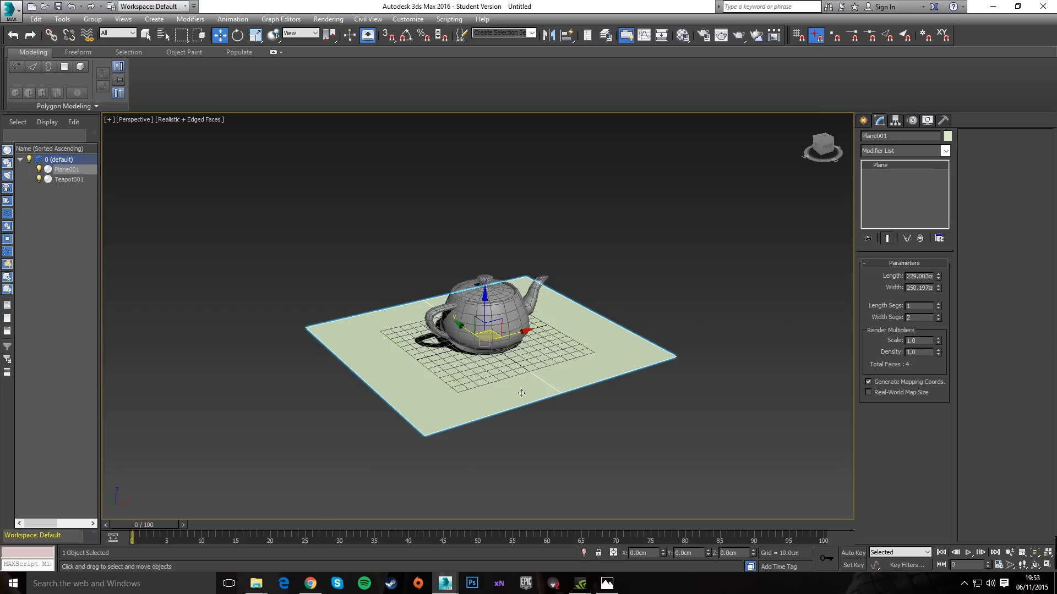
double_click(922, 275)
type("250")
key("Return")
key("Tab")
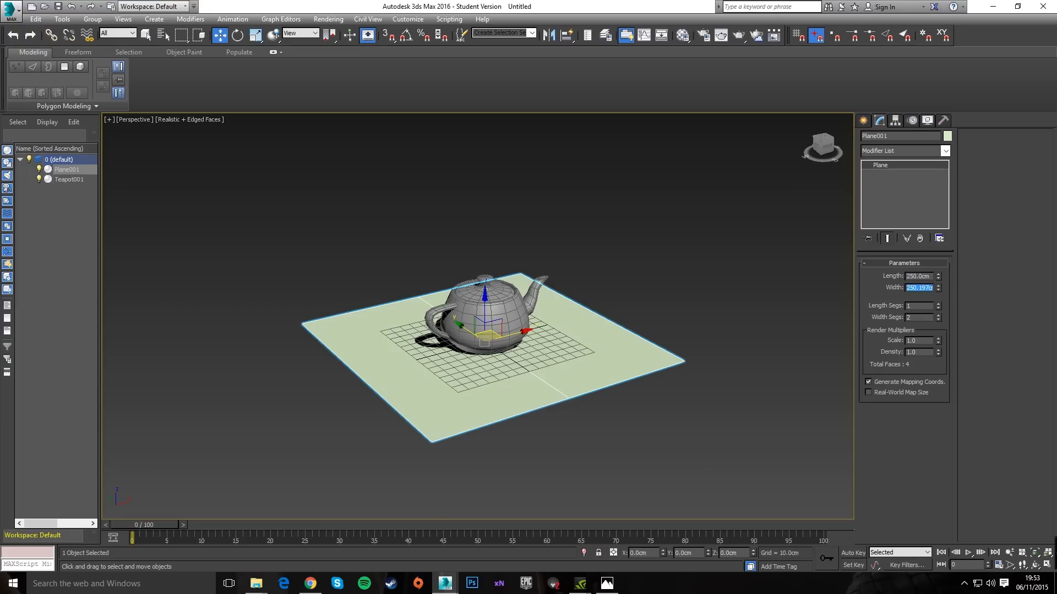
type("400")
key("Return")
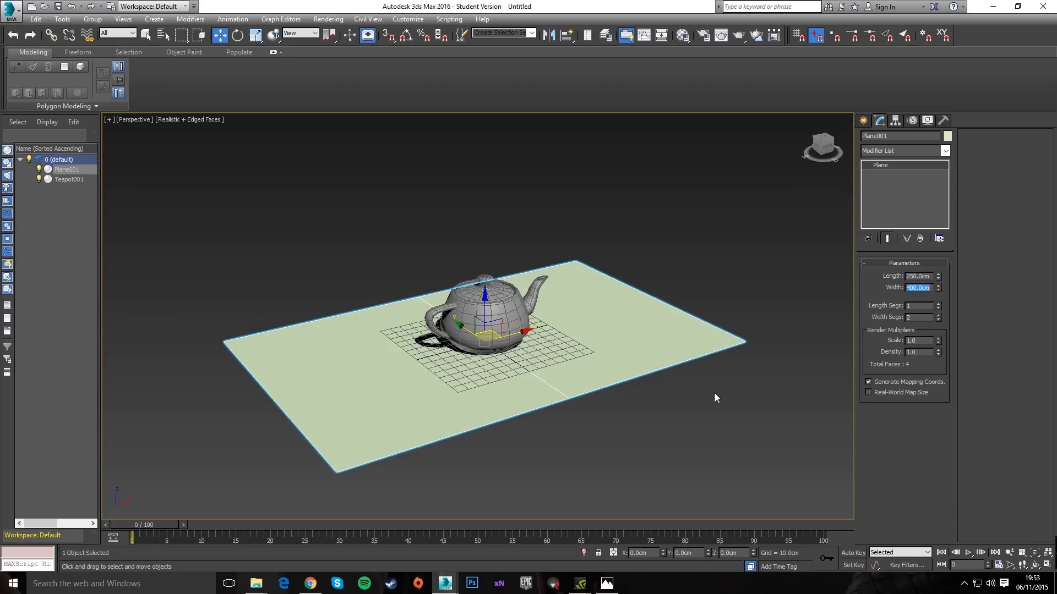
Convert the plane to an Editable Poly after trying gPoly and Editable Mesh
right_click(589, 370)
mouse_move(661, 479)
left_click(718, 499)
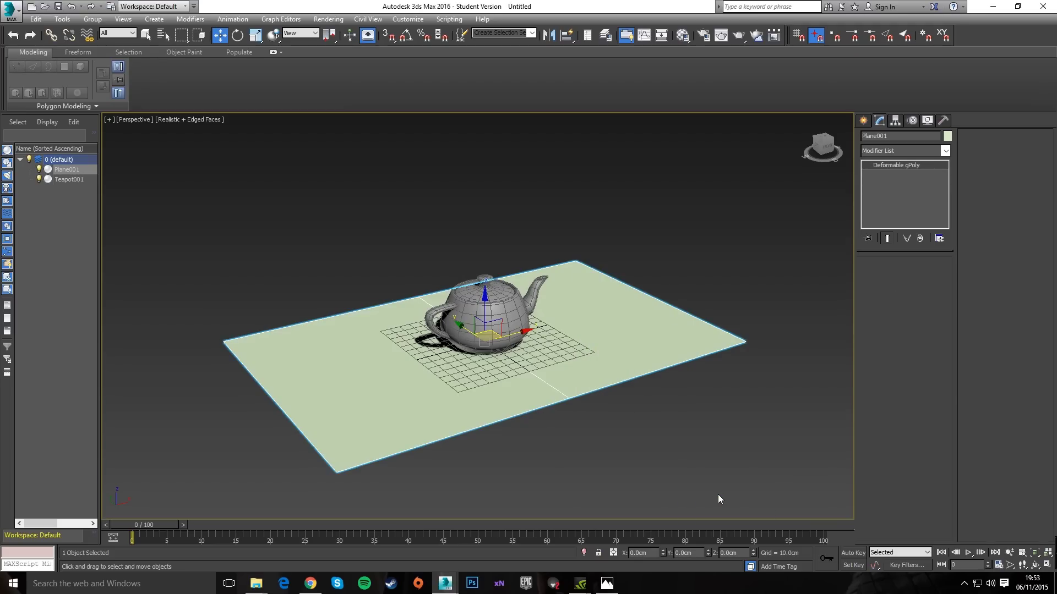
right_click(604, 357)
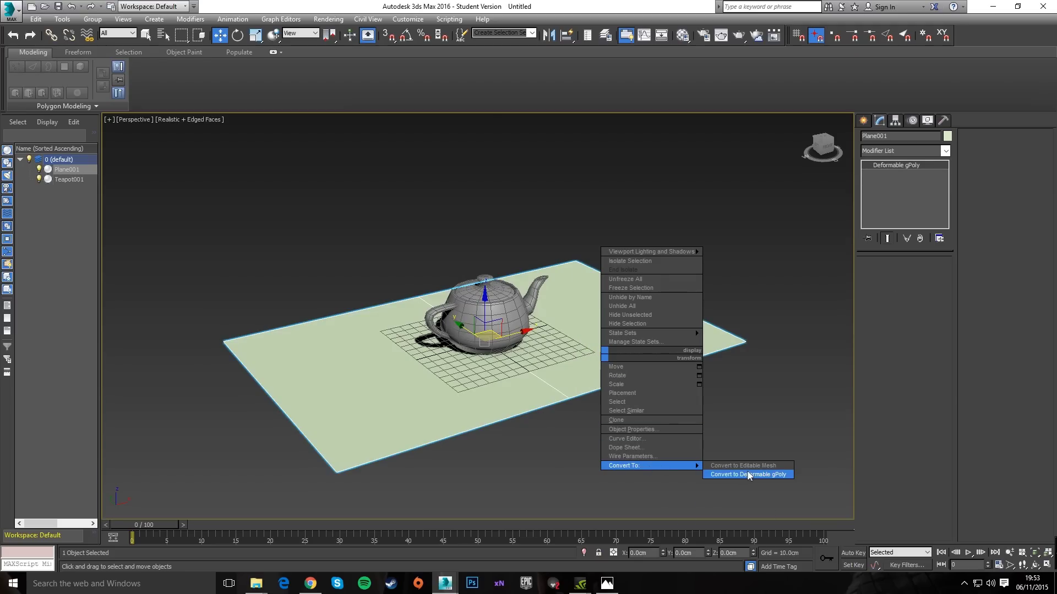
left_click(748, 467)
right_click(570, 388)
mouse_move(633, 505)
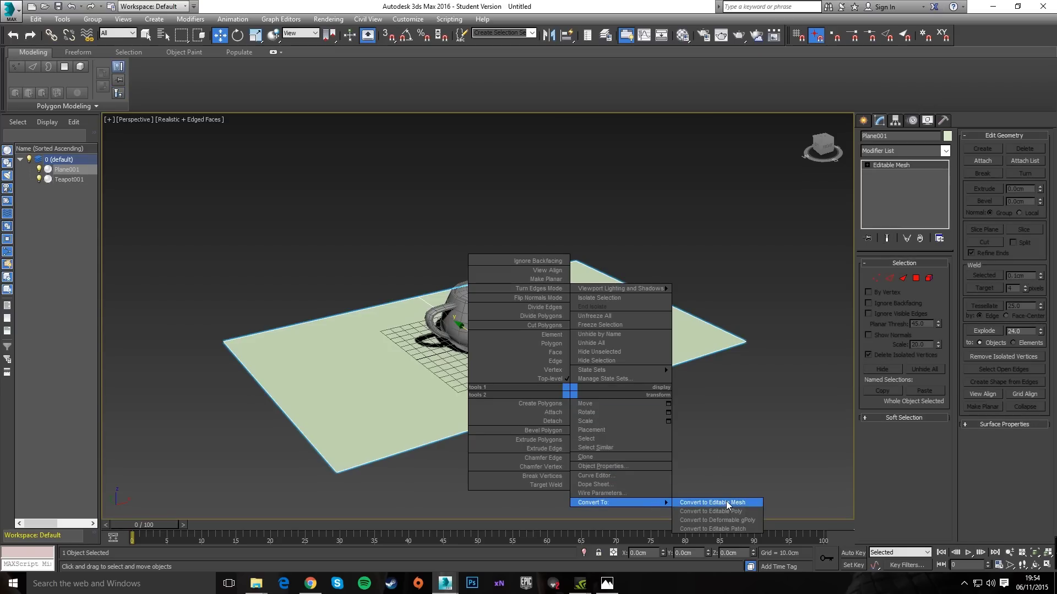
left_click(715, 506)
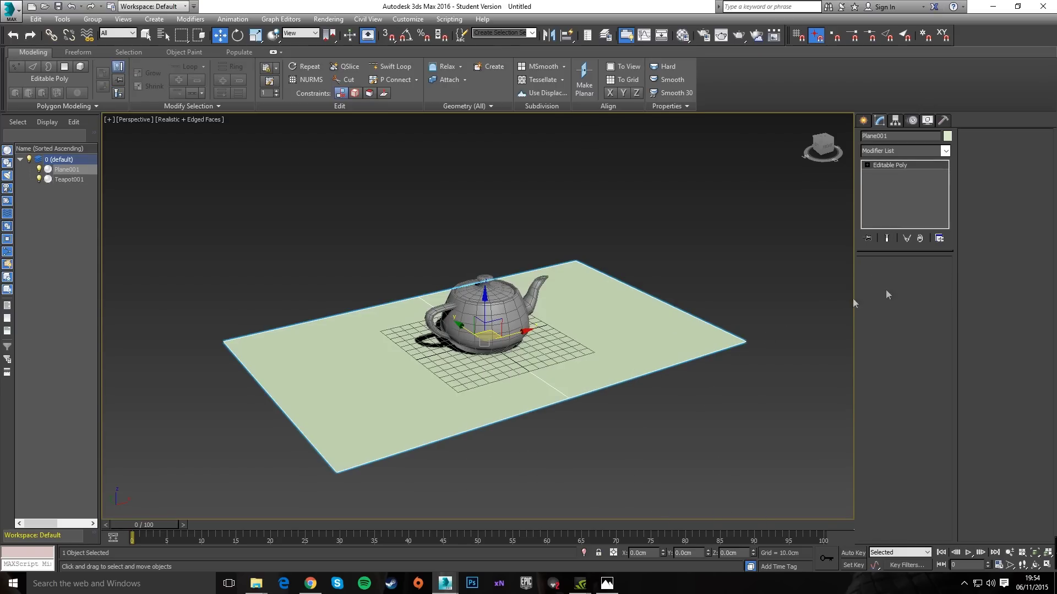
Delete the right half of the plane's polygons
key("4")
left_click(638, 357)
key("Delete")
left_click(917, 275)
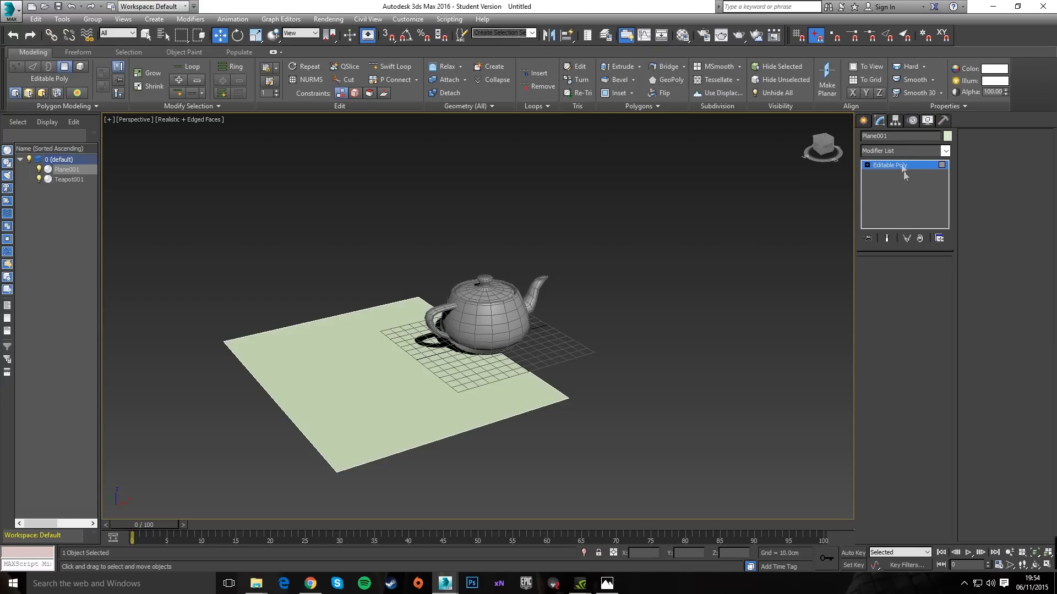
Add a Symmetry modifier with Flip enabled, then return to Editable Poly edge level
left_click(904, 151)
type("sym")
key("Return")
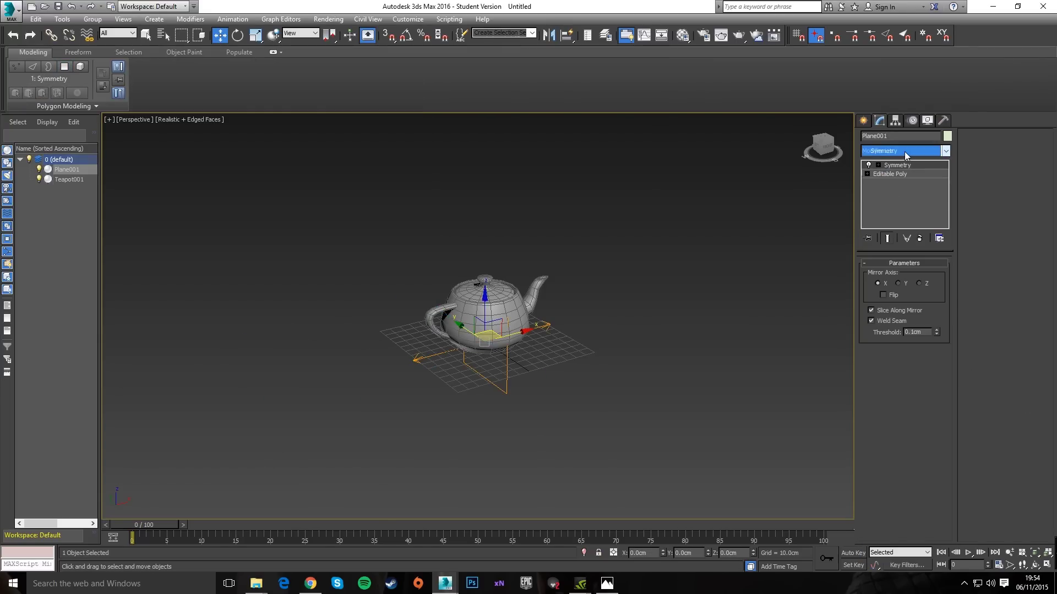
left_click(883, 295)
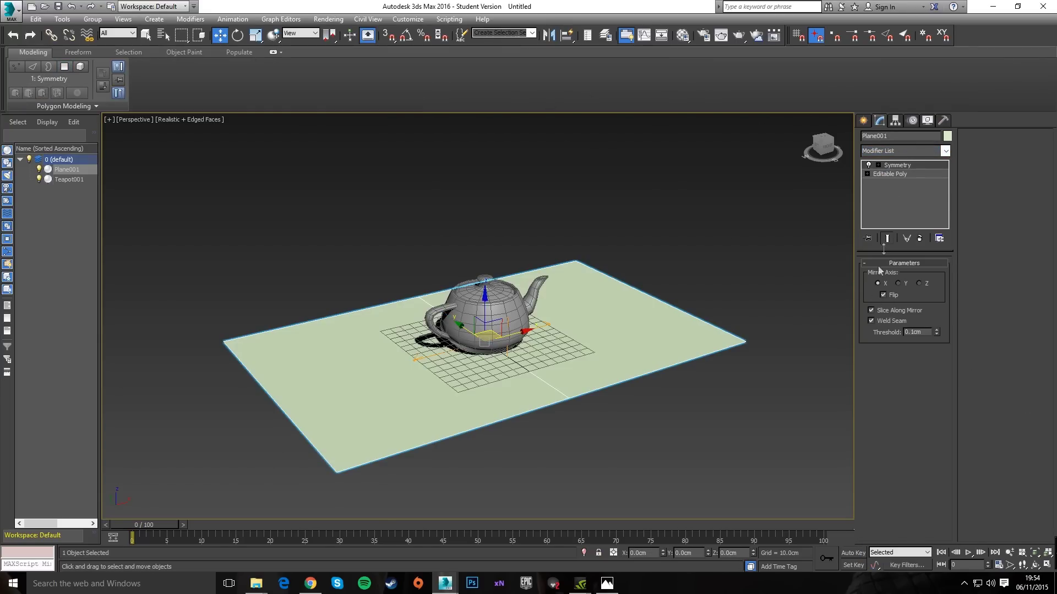
left_click(904, 175)
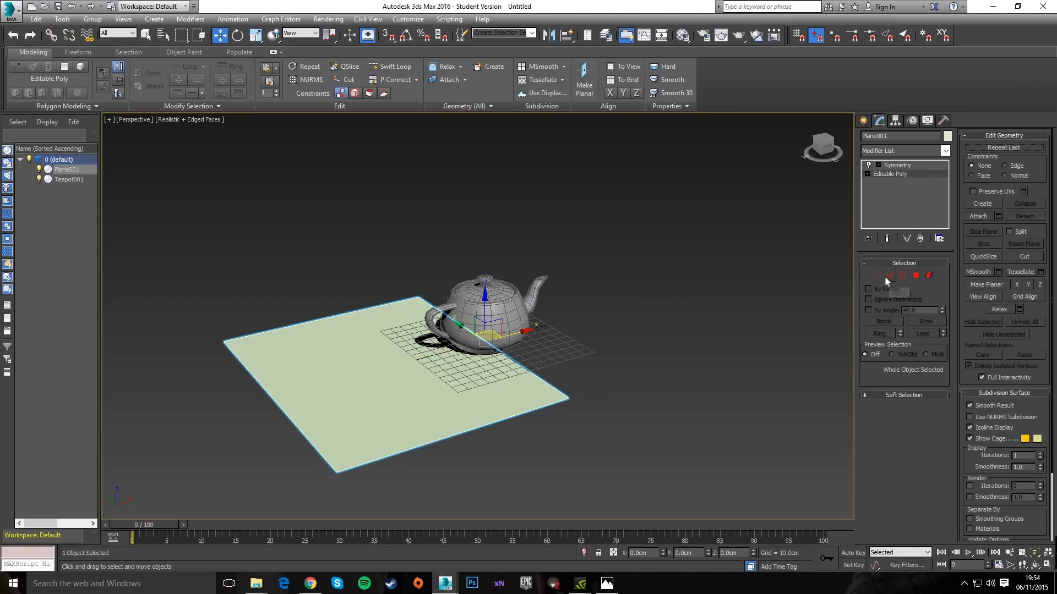
left_click(889, 276)
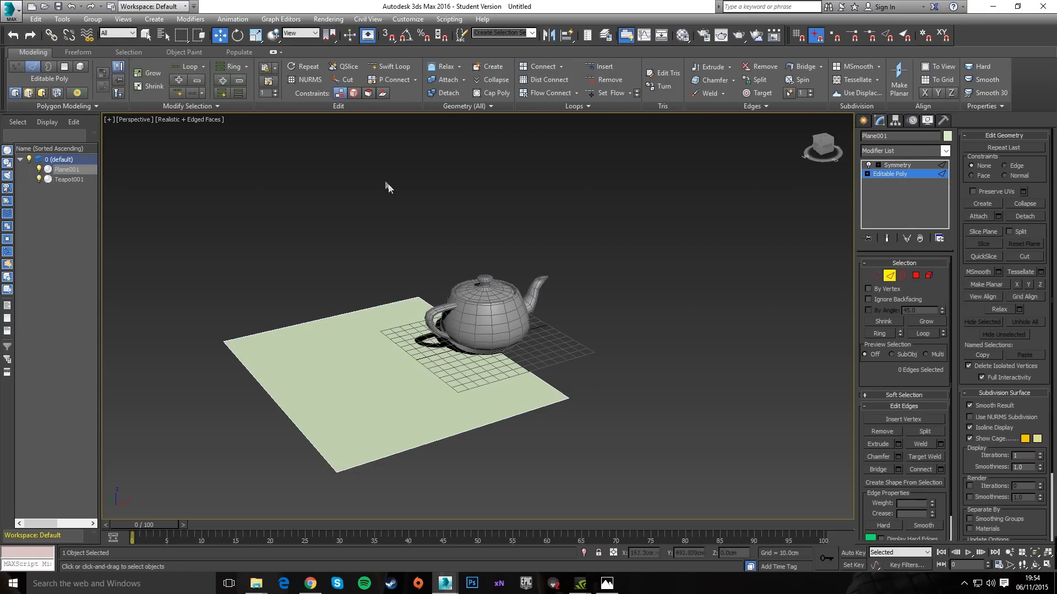
Extrude the selected back edges upward into walls, then undo them
left_click(309, 322)
middle_click_drag(308, 322, 275, 311, "alt")
scroll(287, 320, "down", 3)
left_click_drag(367, 301, 363, 237, "shift")
middle_click_drag(352, 366, 384, 360, "alt")
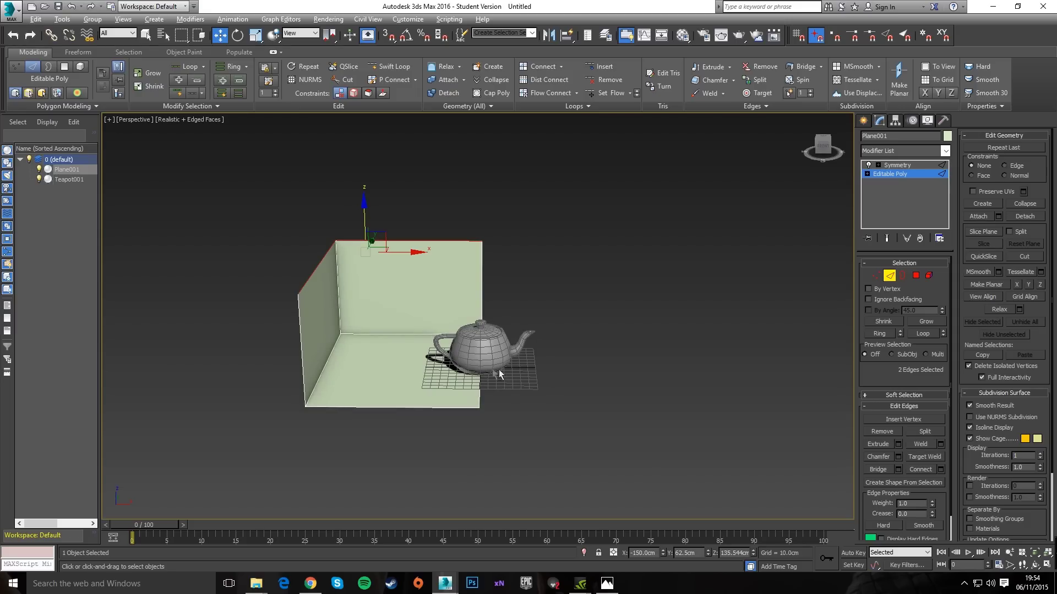
middle_click_drag(499, 369, 432, 364, "alt")
scroll(431, 363, "up", 5)
middle_click_drag(342, 367, 392, 345)
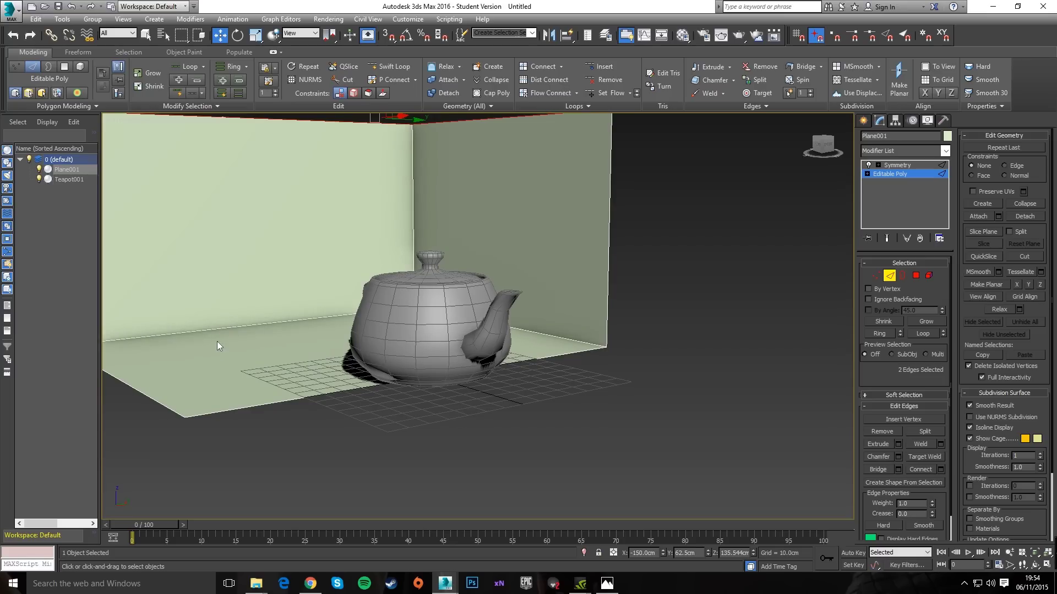
key("ctrl+z")
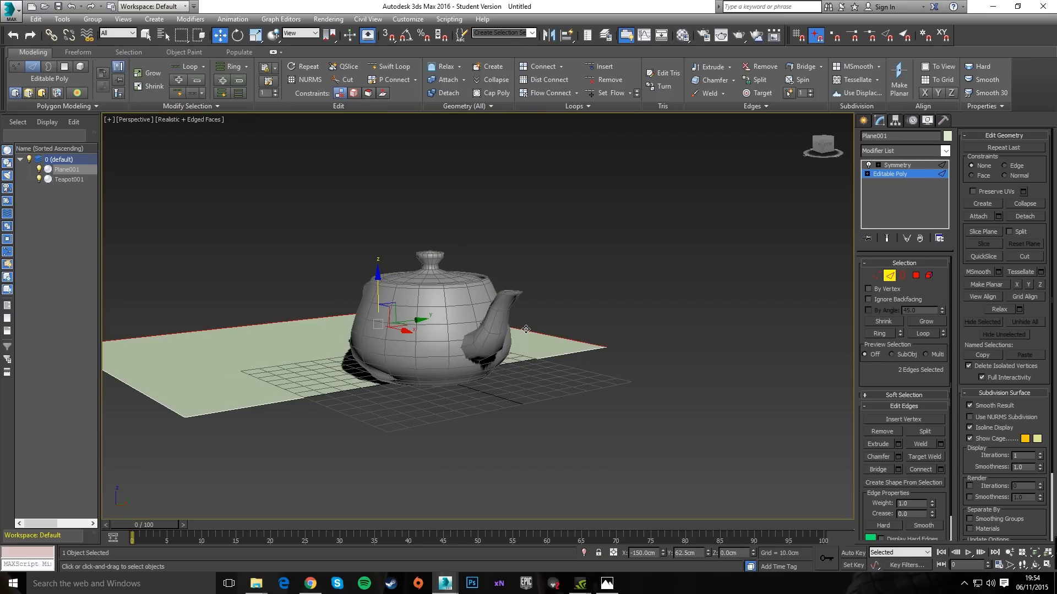
Try moving and extruding the back edges again, undoing back to the flat floor
left_click(230, 327)
left_click_drag(272, 334, 14, 208)
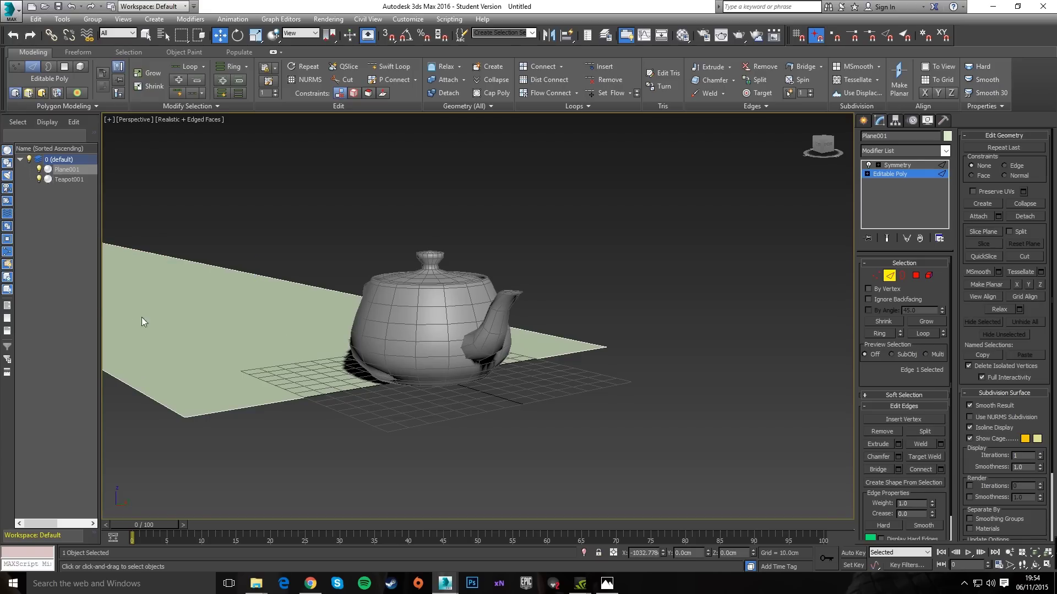
key("ctrl+z")
left_click(531, 331, "ctrl")
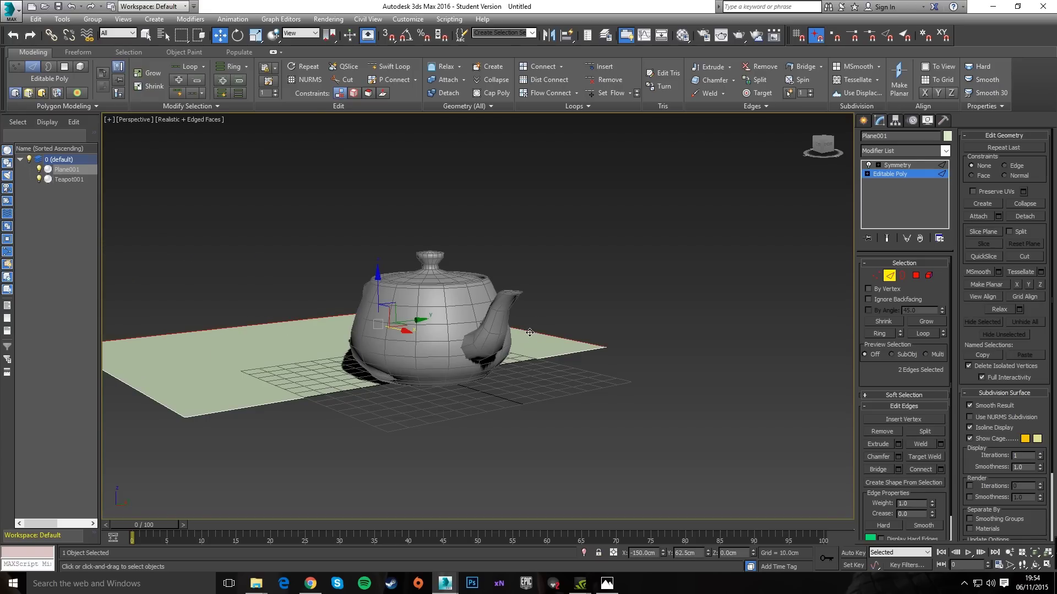
left_click_drag(377, 292, 333, 106, "shift")
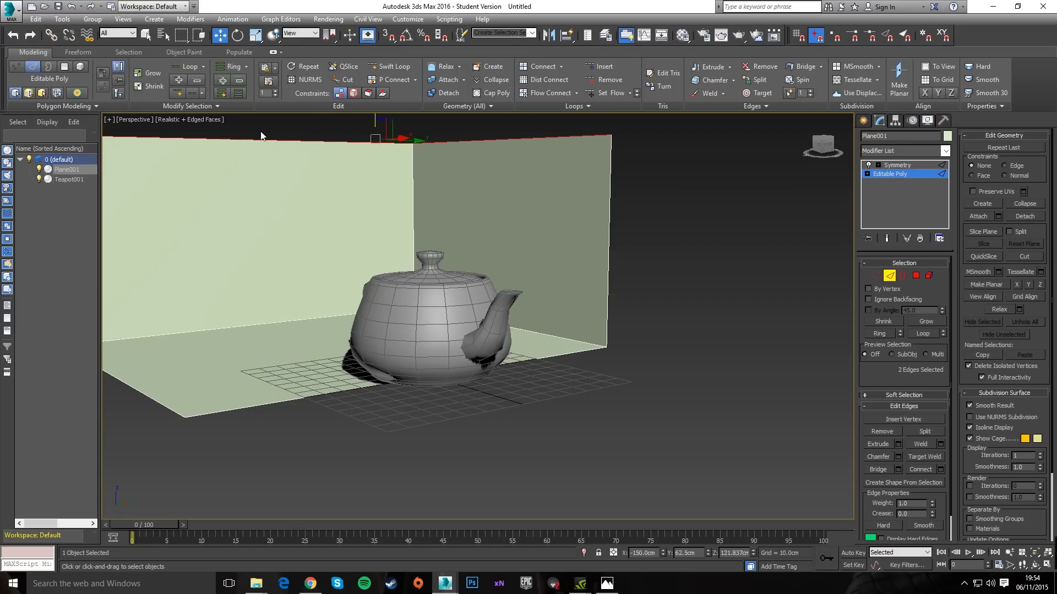
key("ctrl+z")
key("ctrl+z")
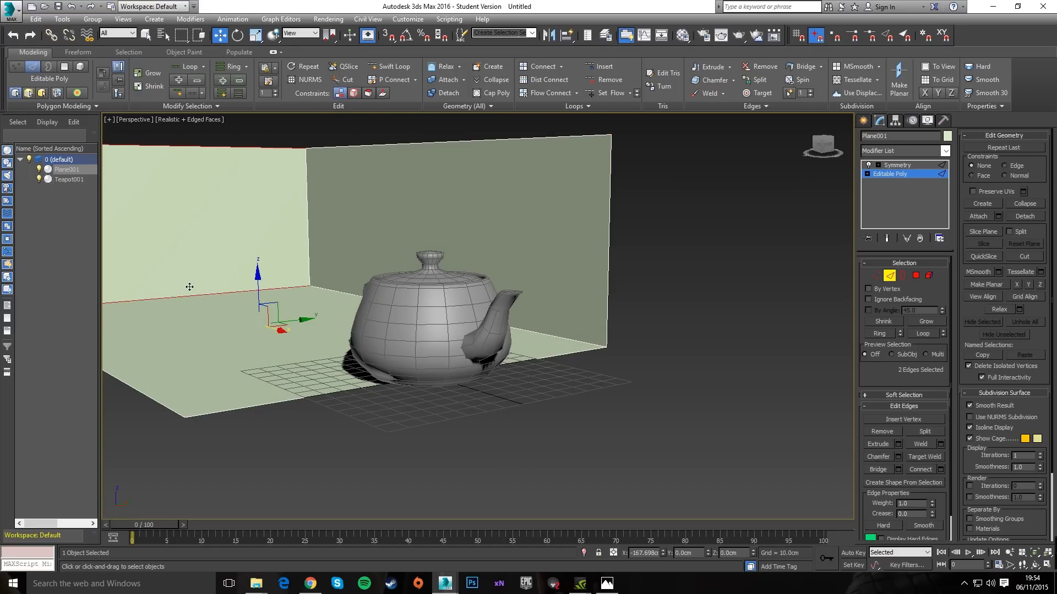
key("ctrl+z")
key("ctrl+z")
key("ctrl+z")
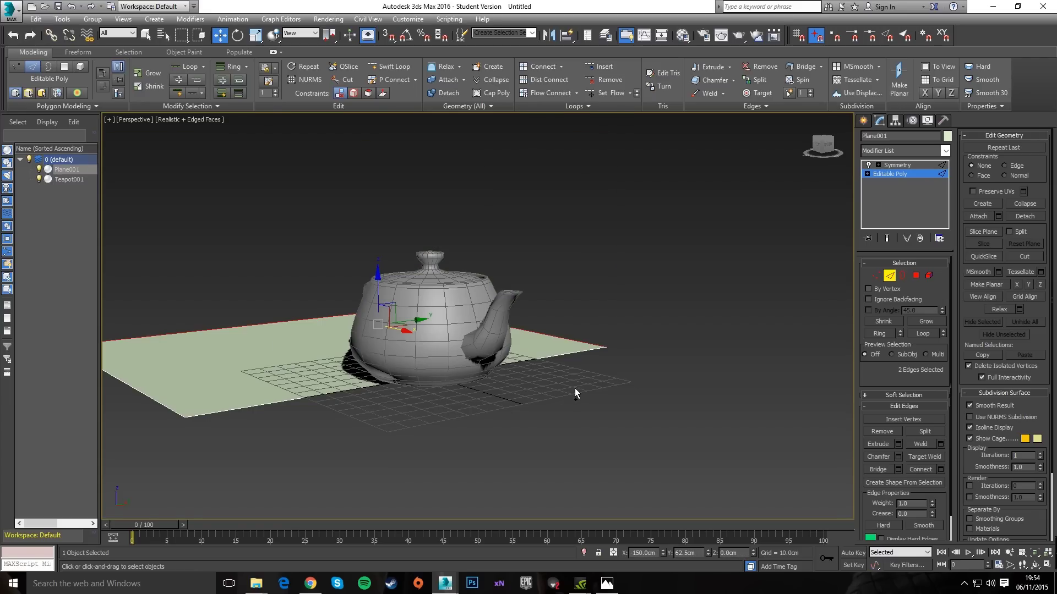
Extrude a wall up from the floor's back edge and turn on Show End Result
left_click(562, 343)
middle_click_drag(562, 343, 385, 366, "alt")
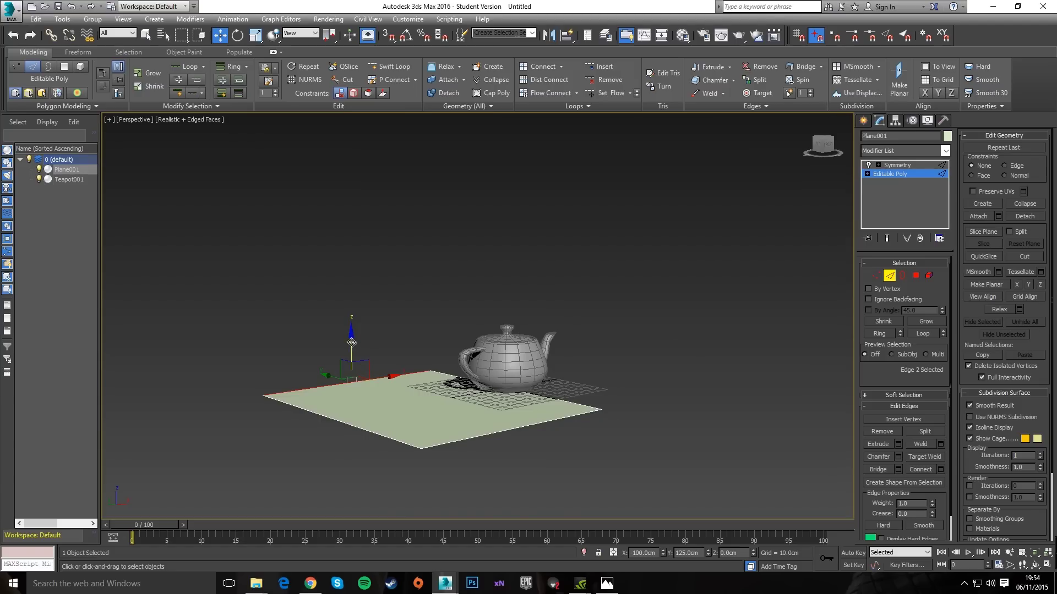
left_click_drag(352, 343, 325, 171, "shift")
left_click(887, 238)
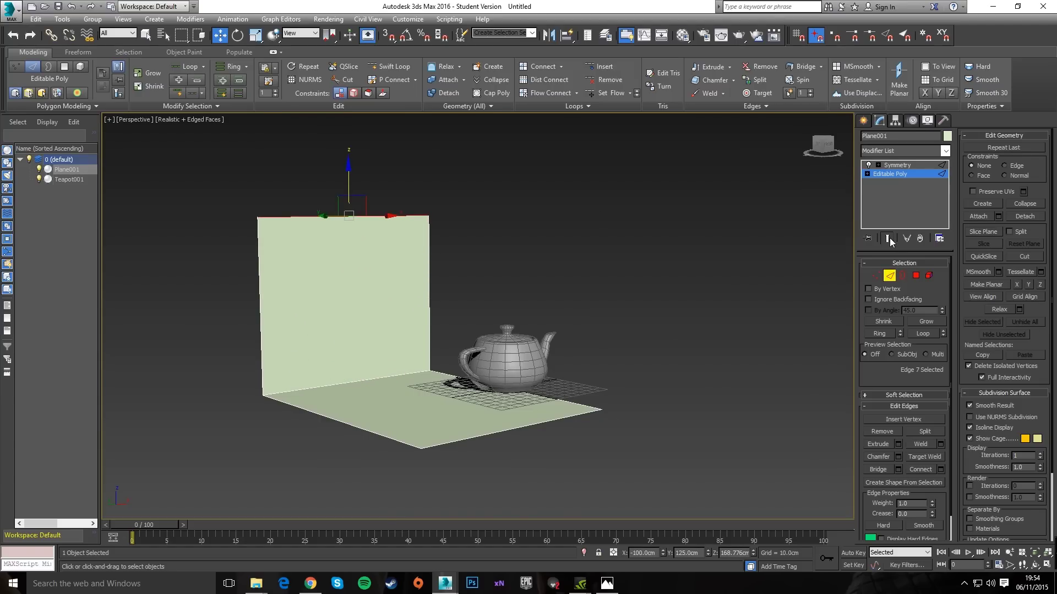
mouse_move(337, 354)
middle_mouse_down("alt")
mouse_move(315, 372)
mouse_move(354, 358)
middle_mouse_up("alt")
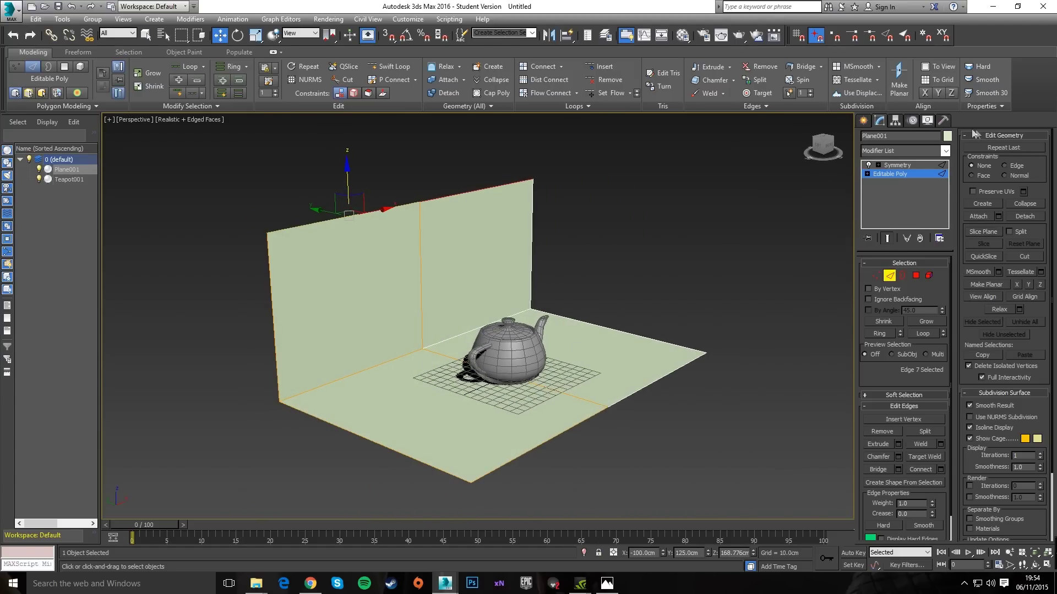
Give the backdrop plane a grey object colour and hide the ground grid
left_click(947, 136)
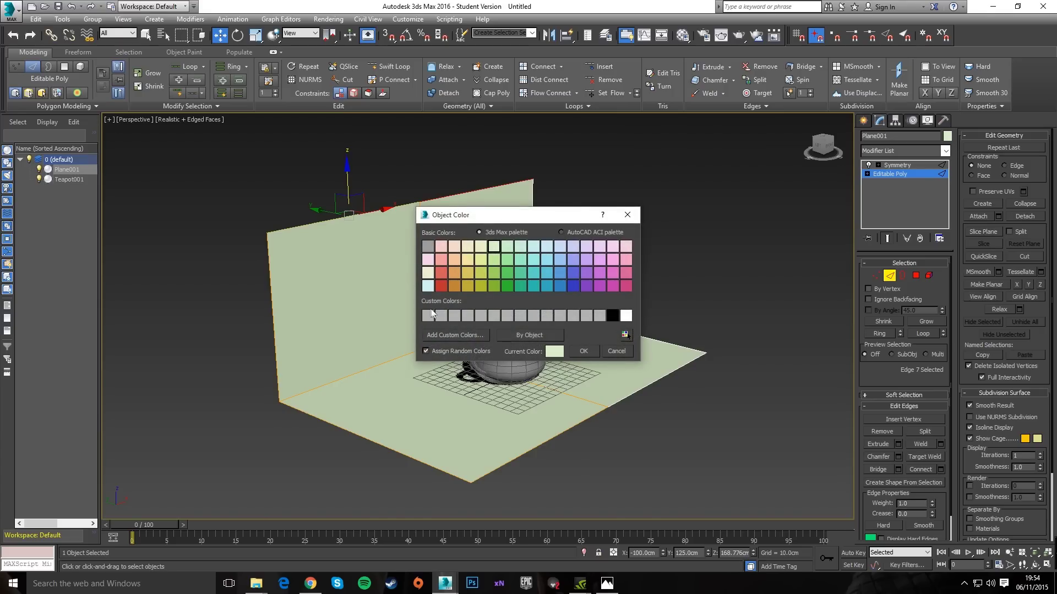
left_click(431, 315)
left_click(583, 351)
scroll(466, 375, "up", 3)
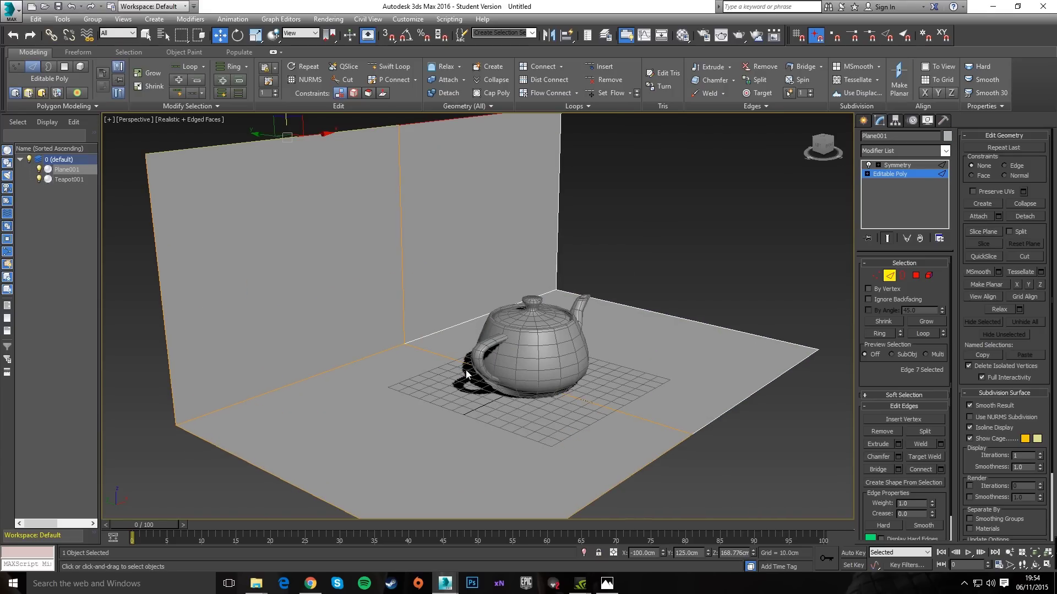
key("g")
middle_click_drag(472, 367, 394, 353)
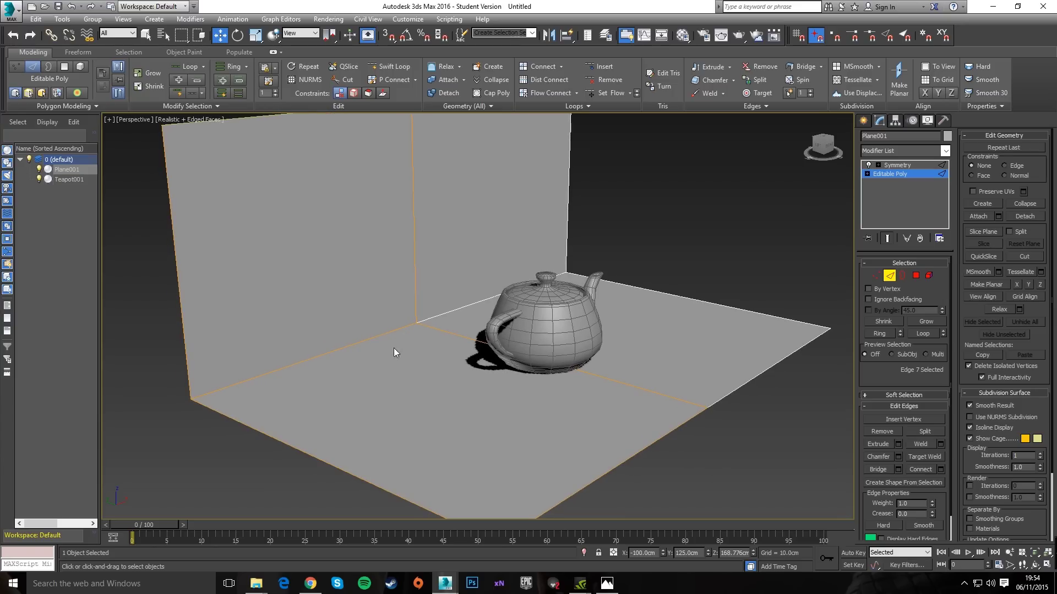
Select the wall-to-floor seam edge at Editable Poly edge level and start a chamfer
left_click_drag(348, 369, 349, 370)
scroll(420, 362, "down", 3)
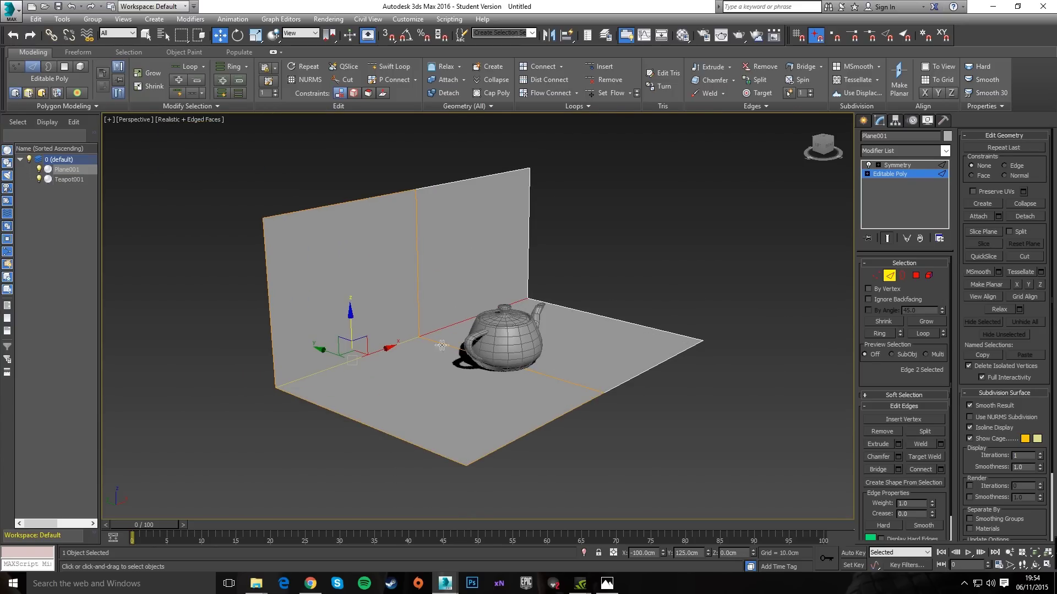
left_click(687, 414)
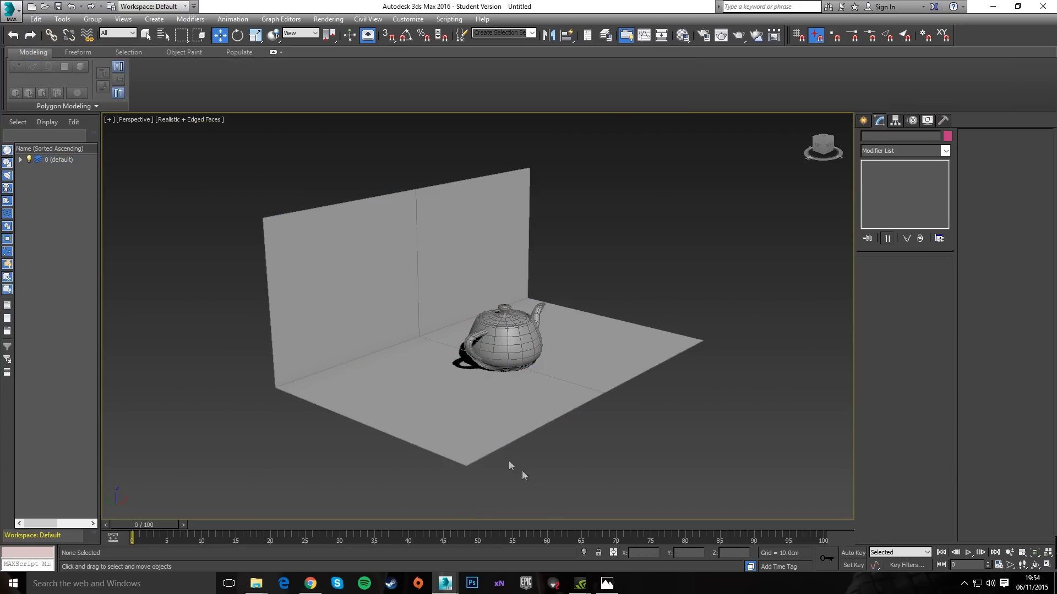
scroll(430, 304, "up", 2)
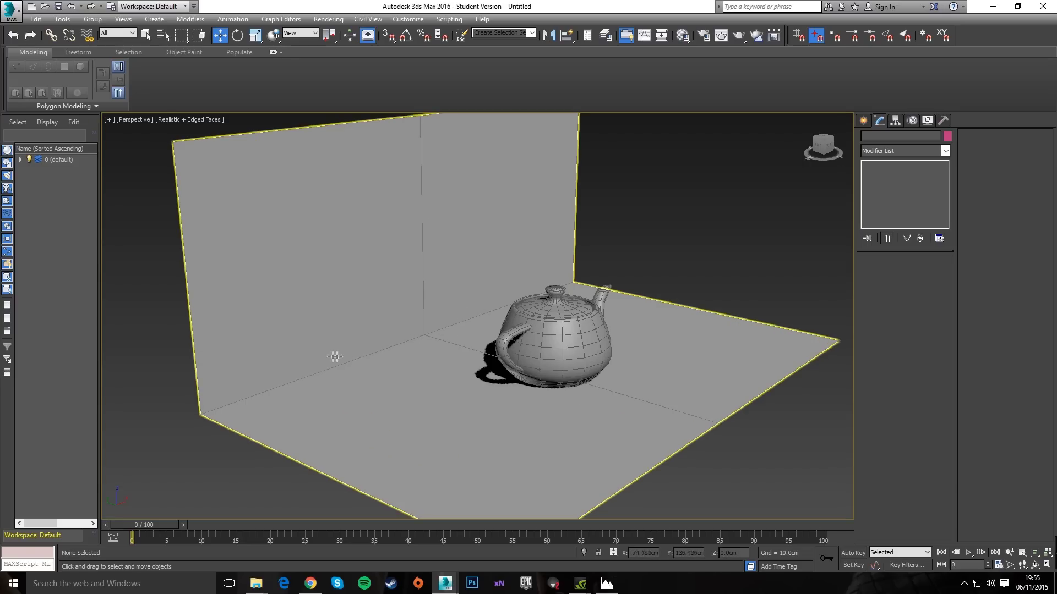
left_click(366, 406)
left_click(898, 174)
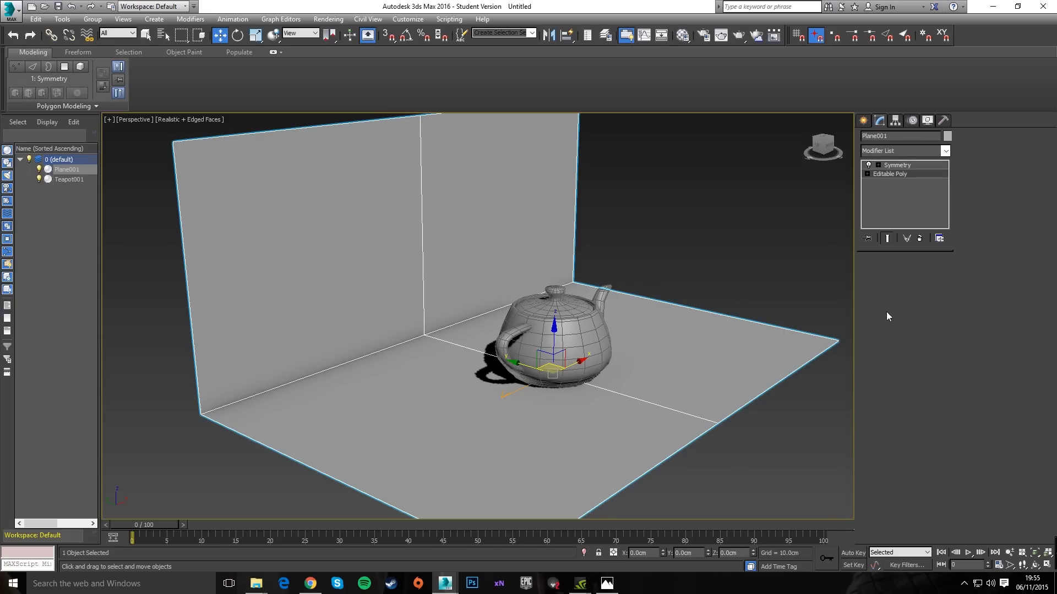
left_click(887, 275)
left_click(376, 352)
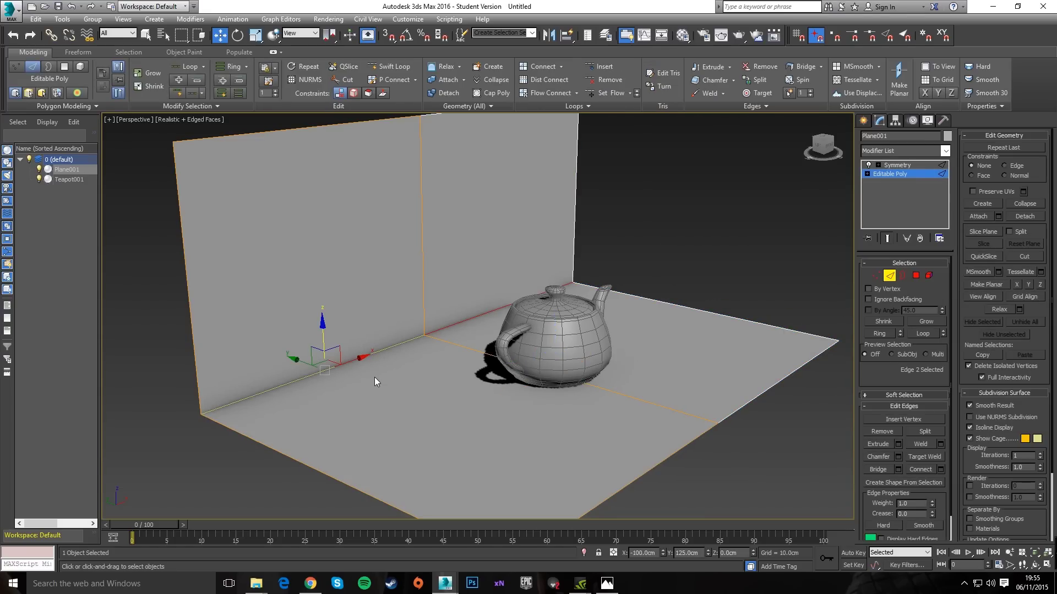
left_click(898, 456)
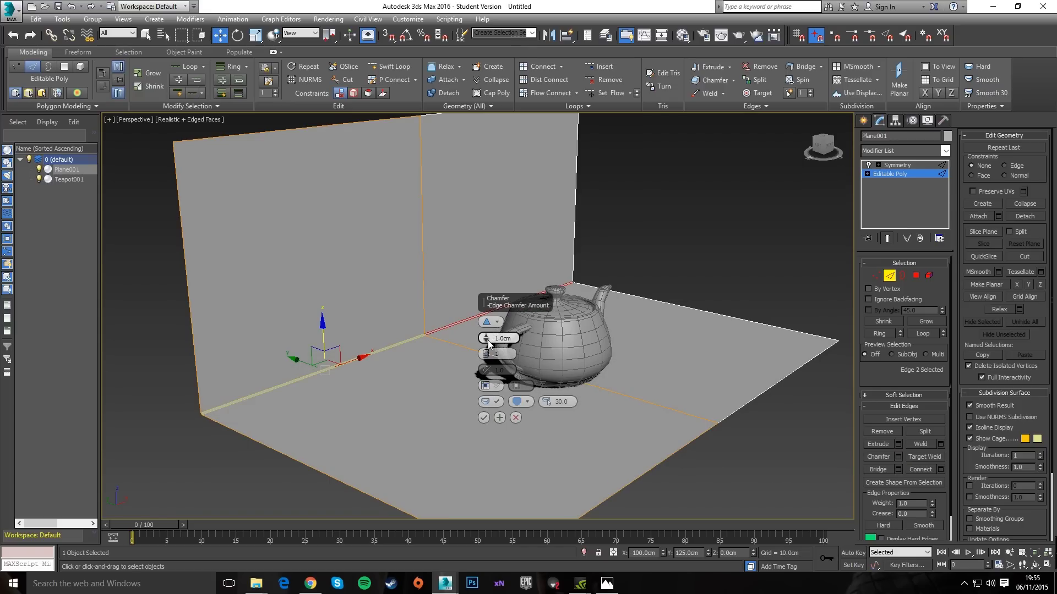
Chamfer the wall-floor seam at 15 cm with 5 segments, then deselect the plane
left_click_drag(485, 338, 478, 295)
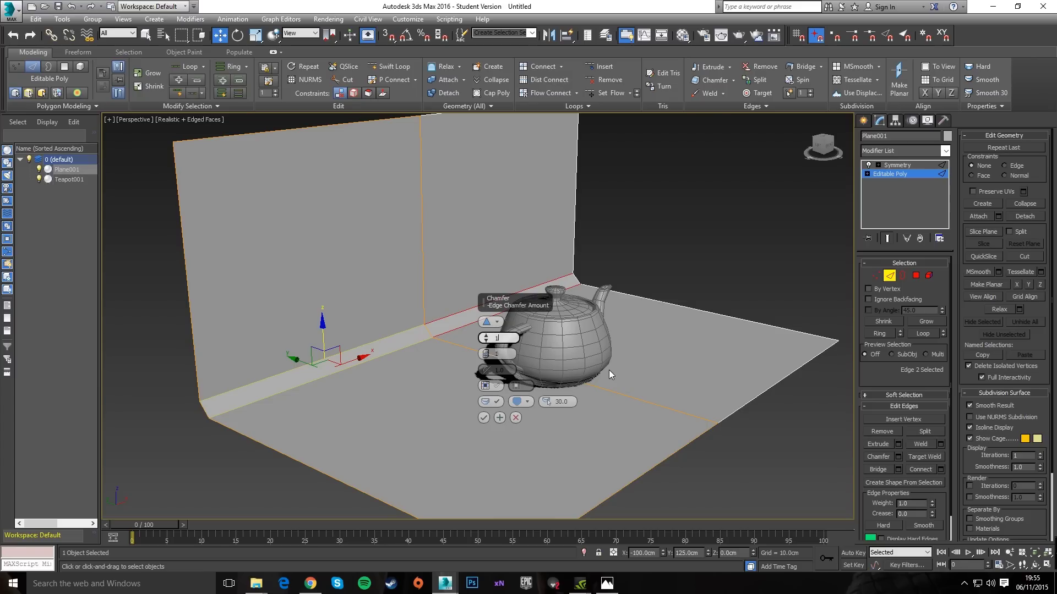
type("15")
key("Return")
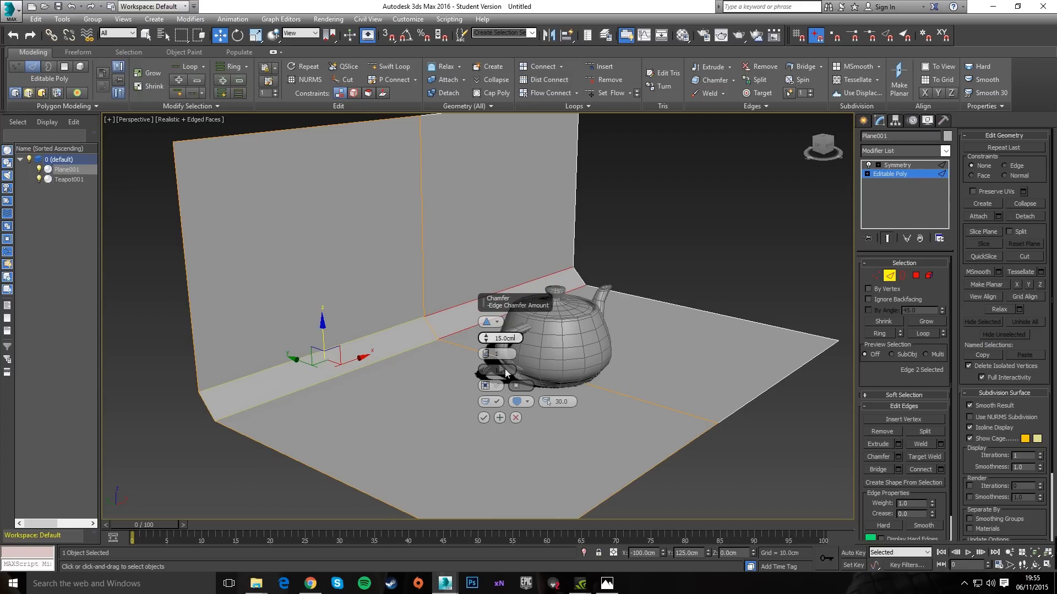
left_click(489, 355)
type("5")
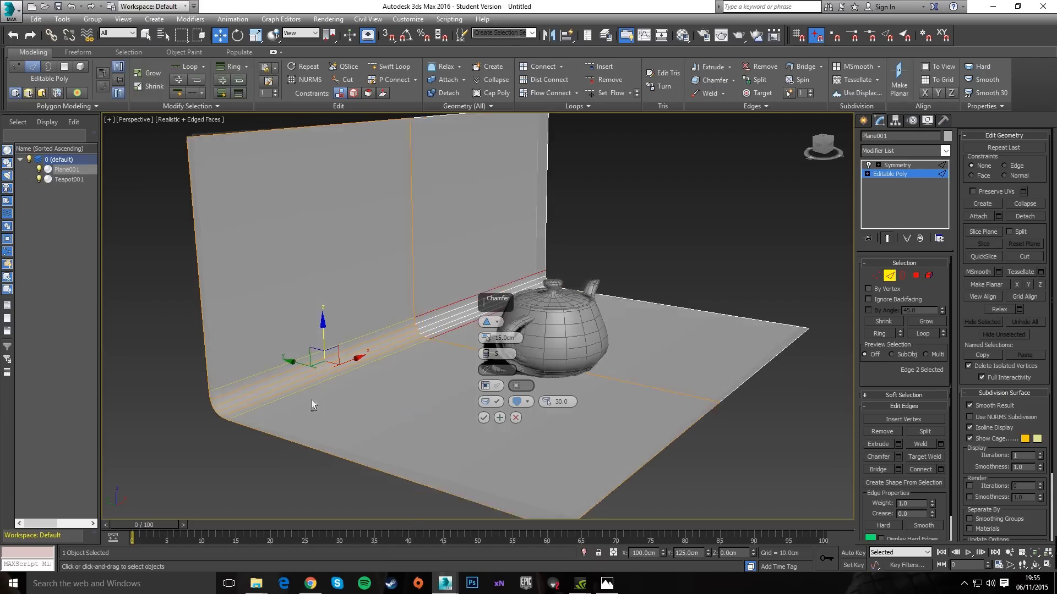
middle_click_drag(312, 400, 357, 394, "alt")
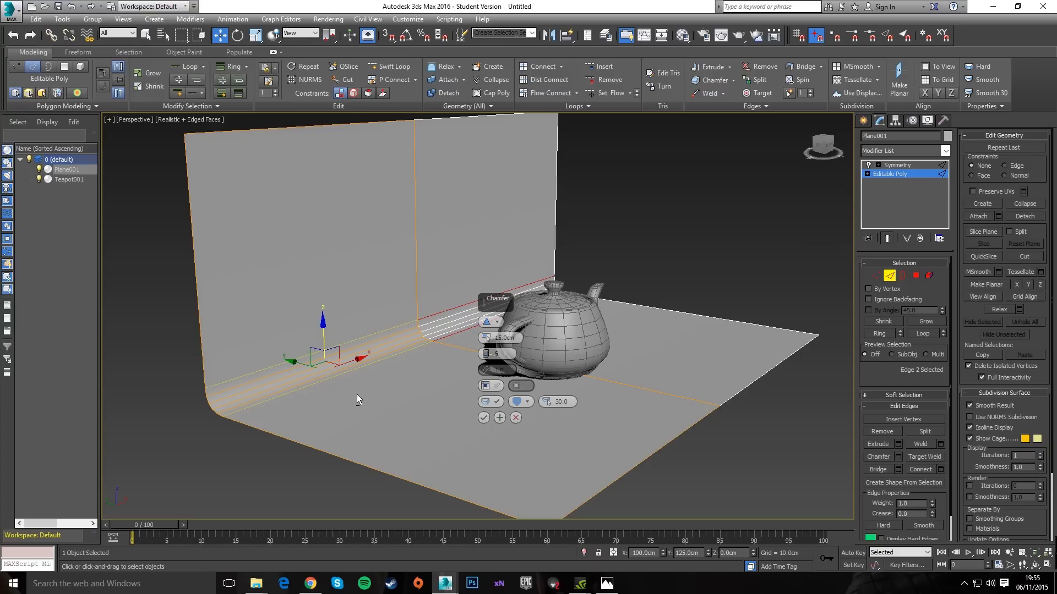
left_click(484, 416)
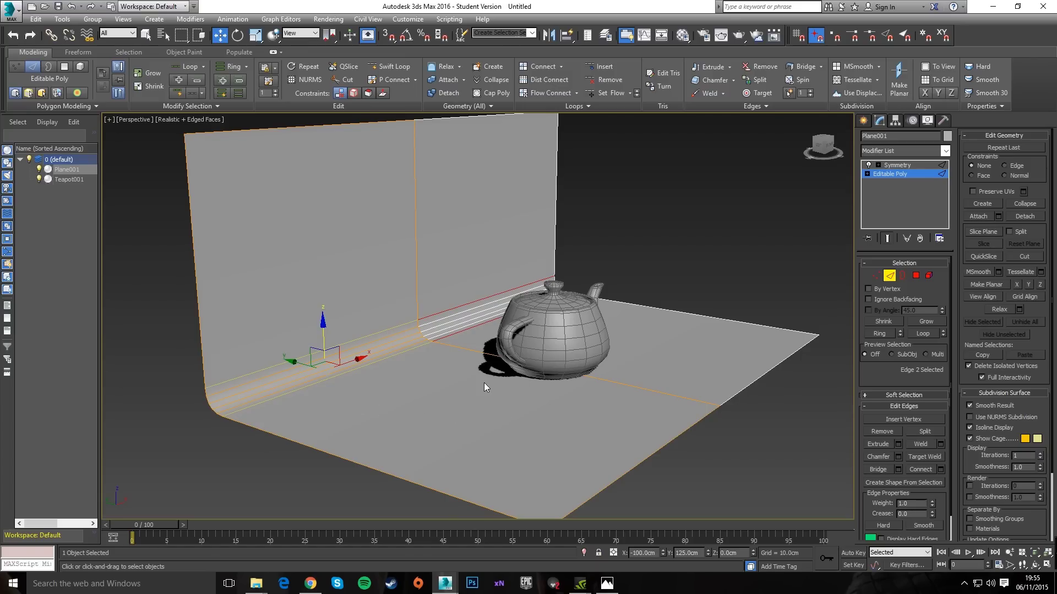
left_click(718, 268)
Inspect the rounded backdrop with edged faces toggled off and on, then select the scene objects
key("F4")
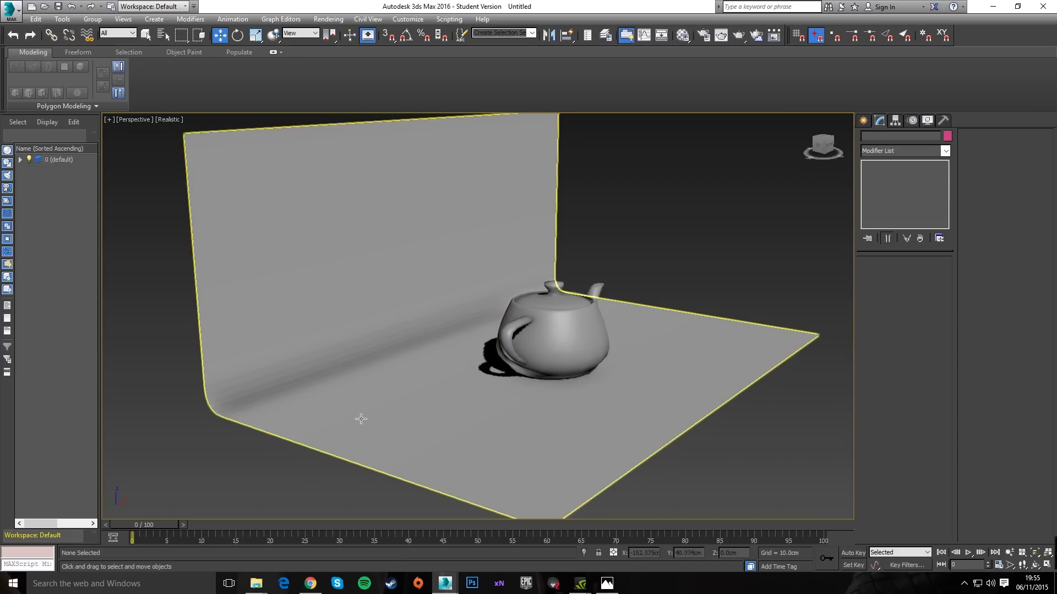
key("F4")
middle_click_drag(467, 380, 439, 369, "alt")
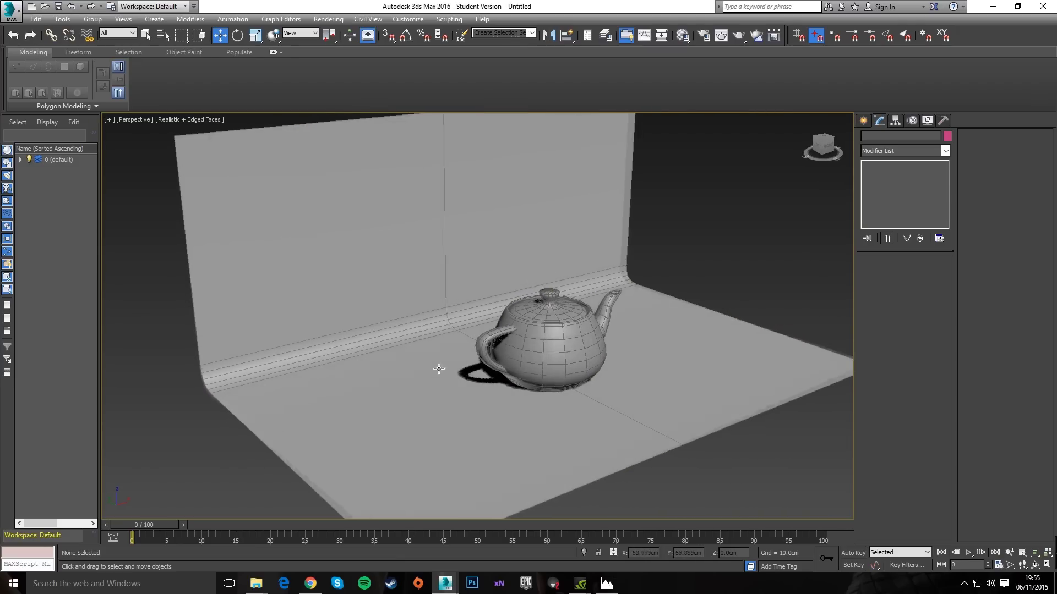
left_click(439, 369)
scroll(438, 369, "down", 5)
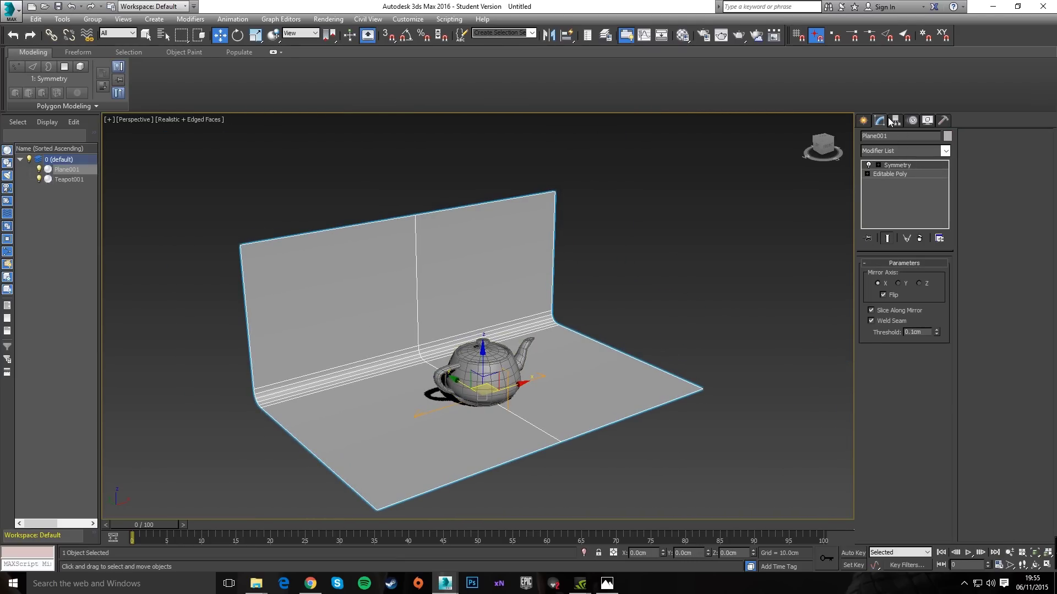
left_click(863, 120)
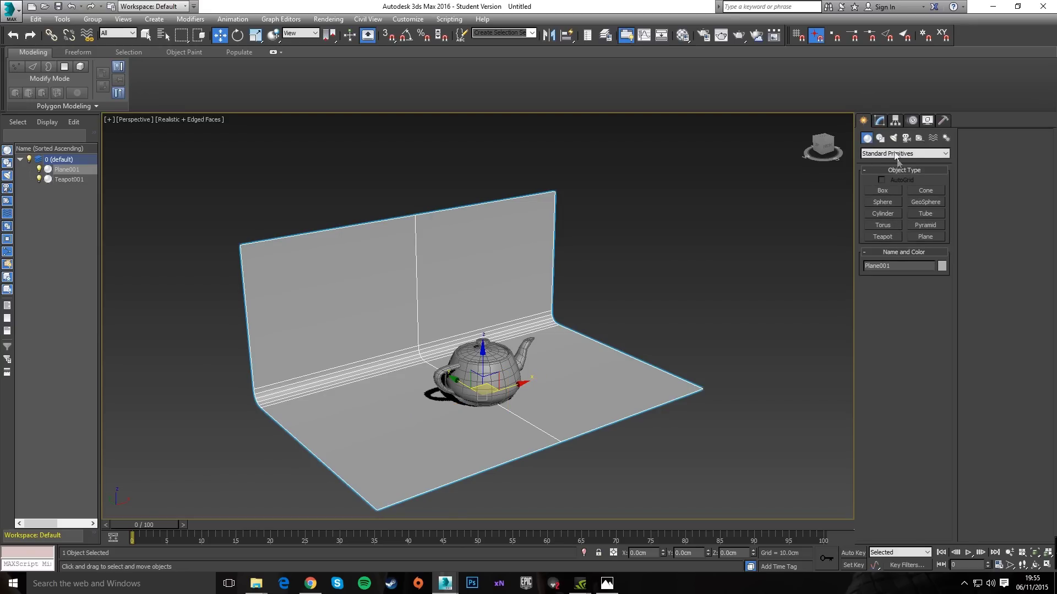
left_click(43, 241)
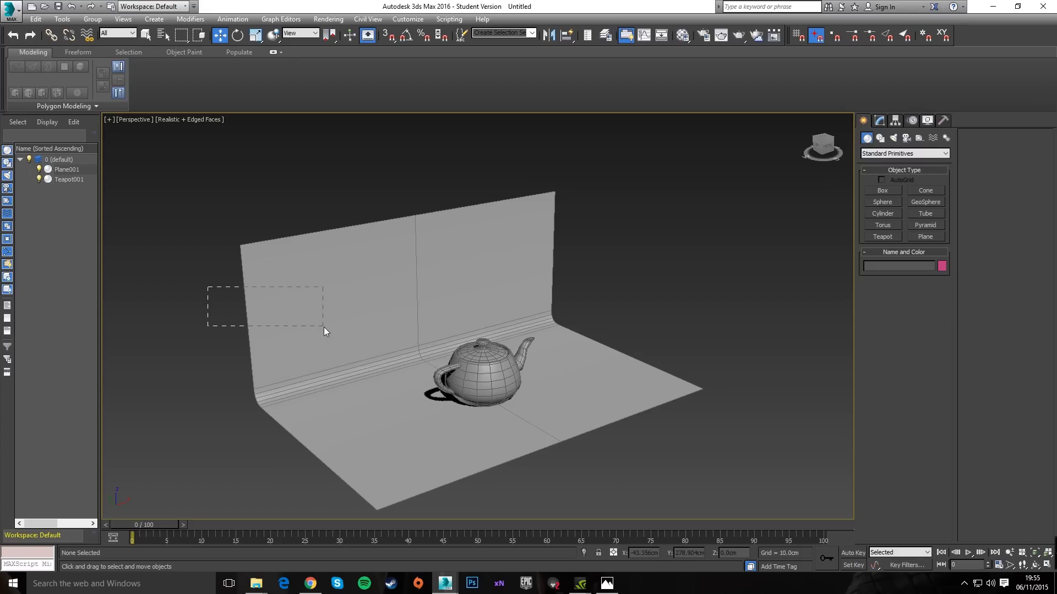
left_click_drag(324, 327, 324, 327)
Put the backdrop plane and teapot into a new layer named Meshes
left_click(478, 360, "ctrl")
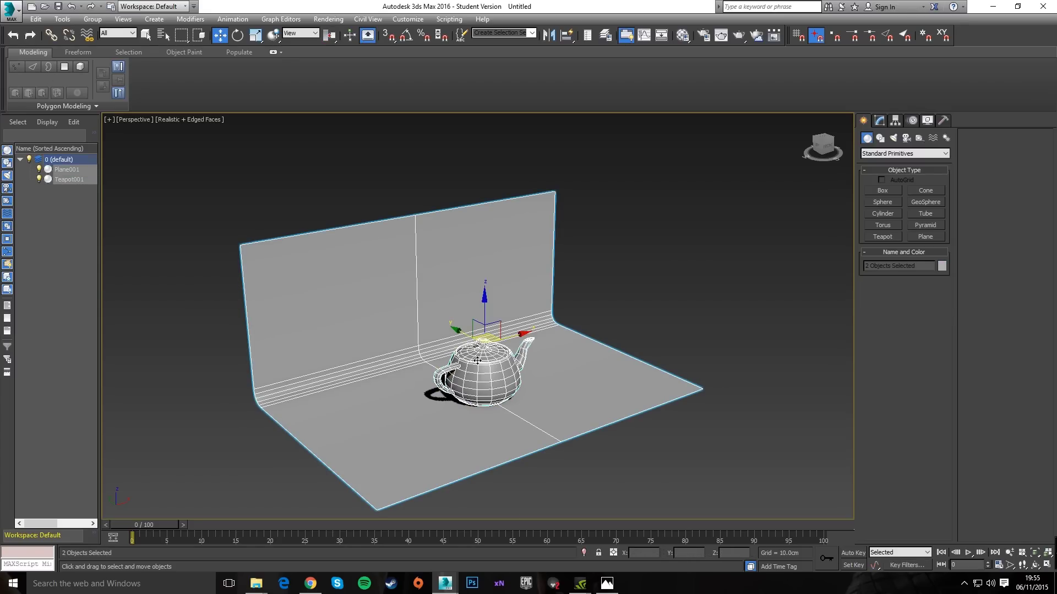
left_click(94, 134)
left_click(53, 149)
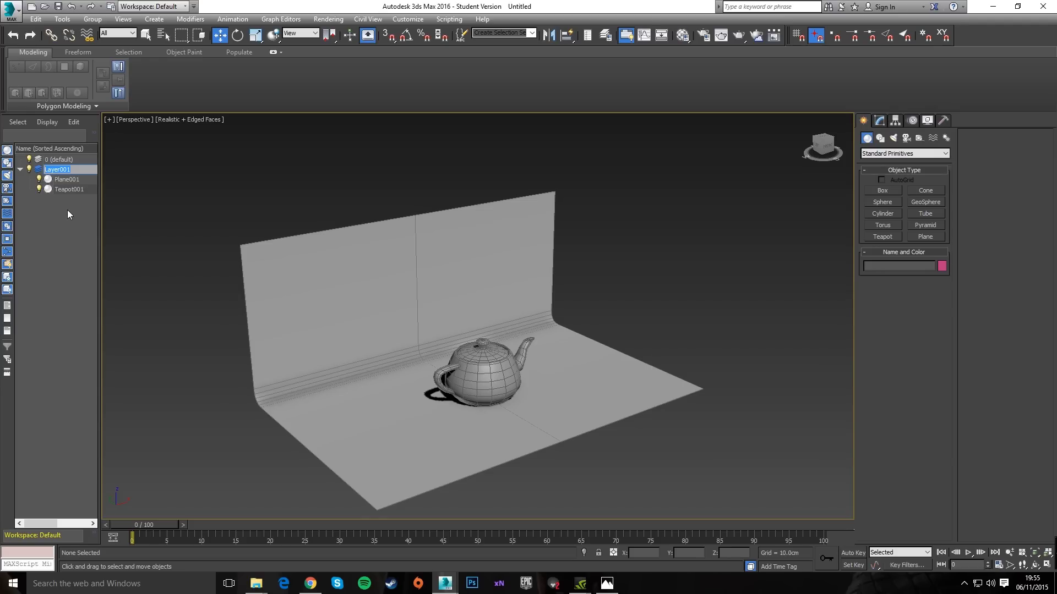
type("Meshes")
key("Return")
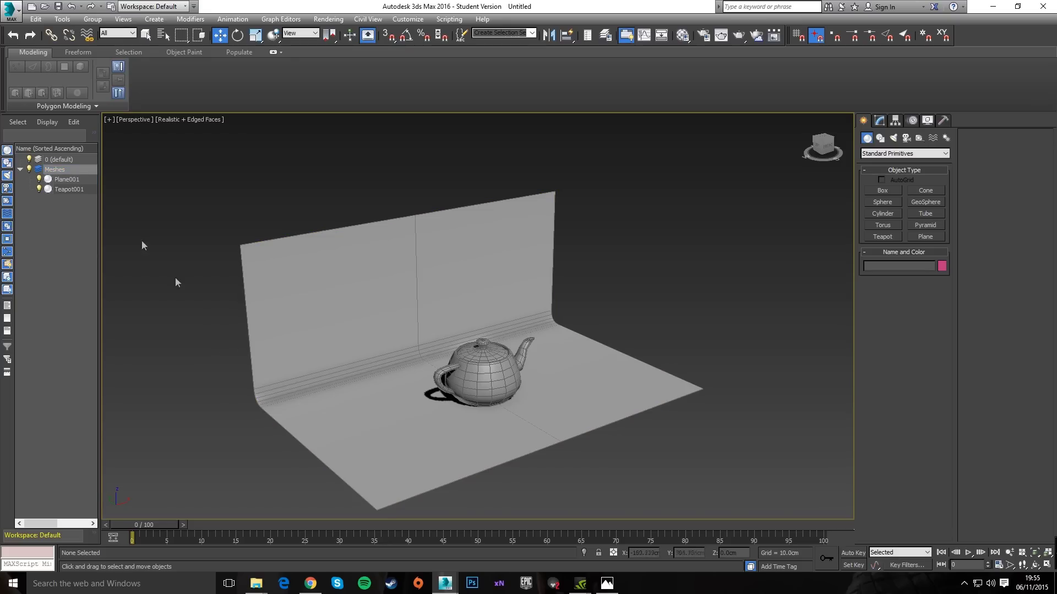
Toggle the Meshes layer's visibility off and on, discard an extra empty layer, and expand Meshes
left_click(39, 159)
left_click(29, 170)
left_click(46, 159)
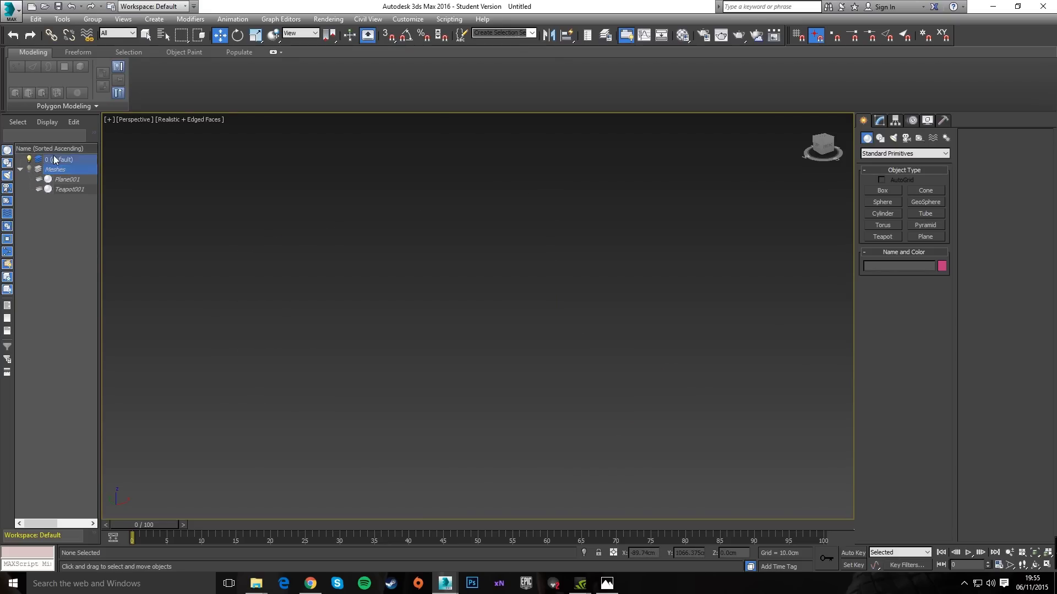
left_click(28, 169)
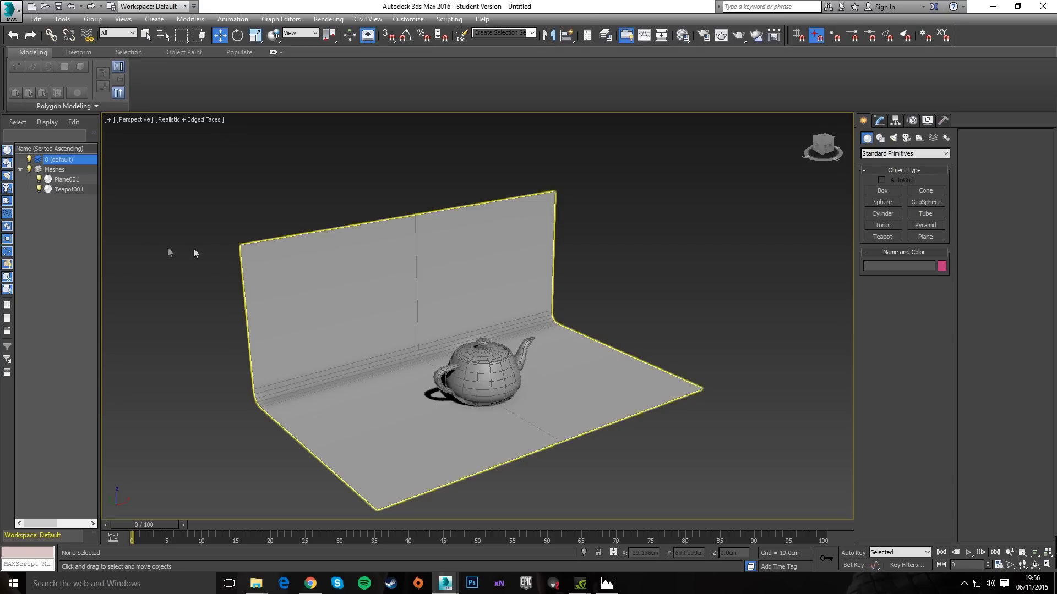
left_click(20, 169)
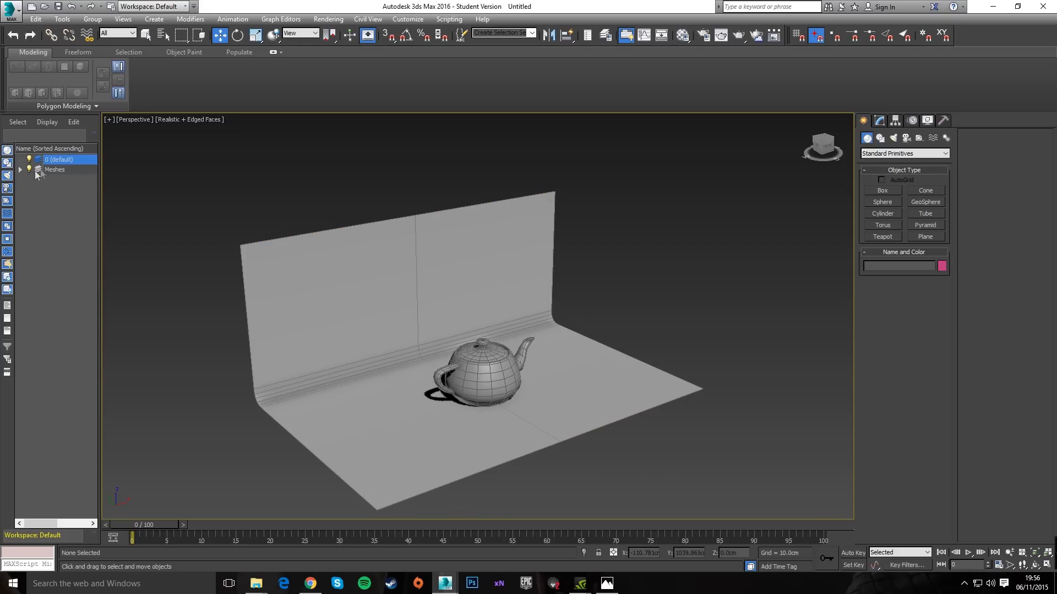
left_click(96, 134)
left_click(60, 157)
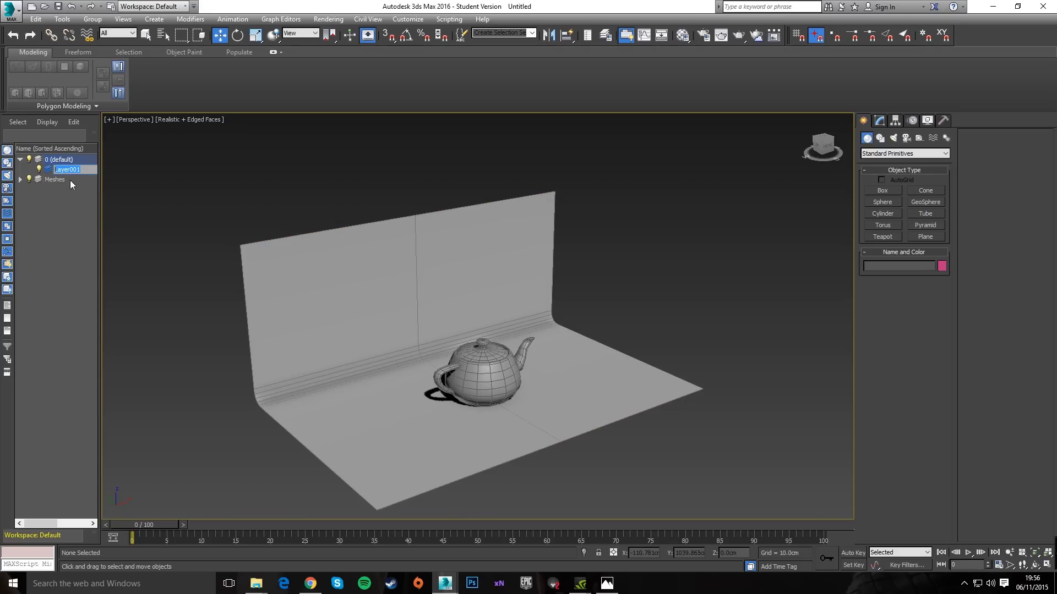
key("Escape")
key("ctrl+z")
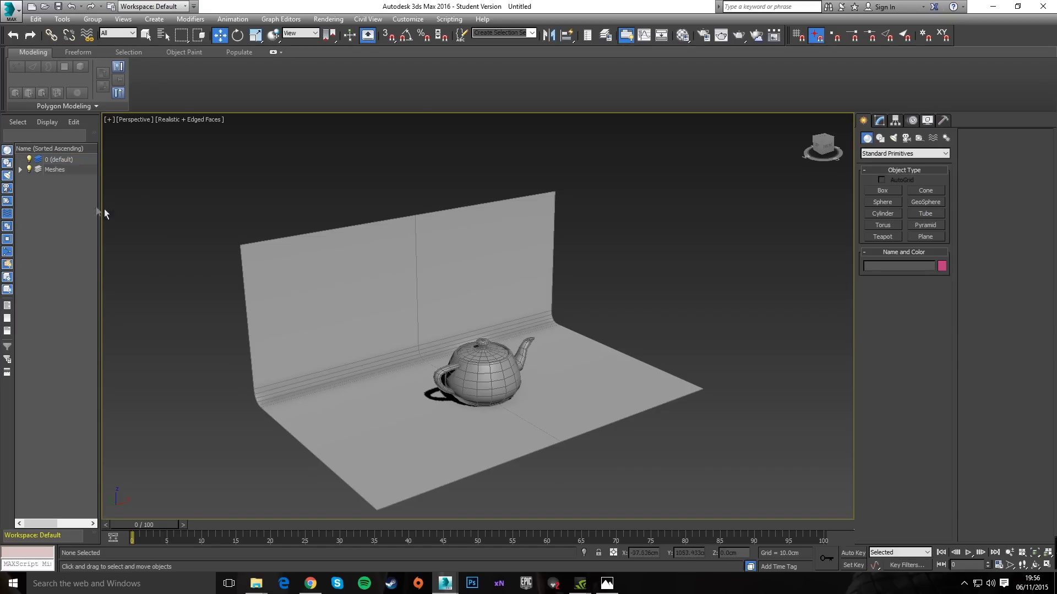
left_click(21, 170)
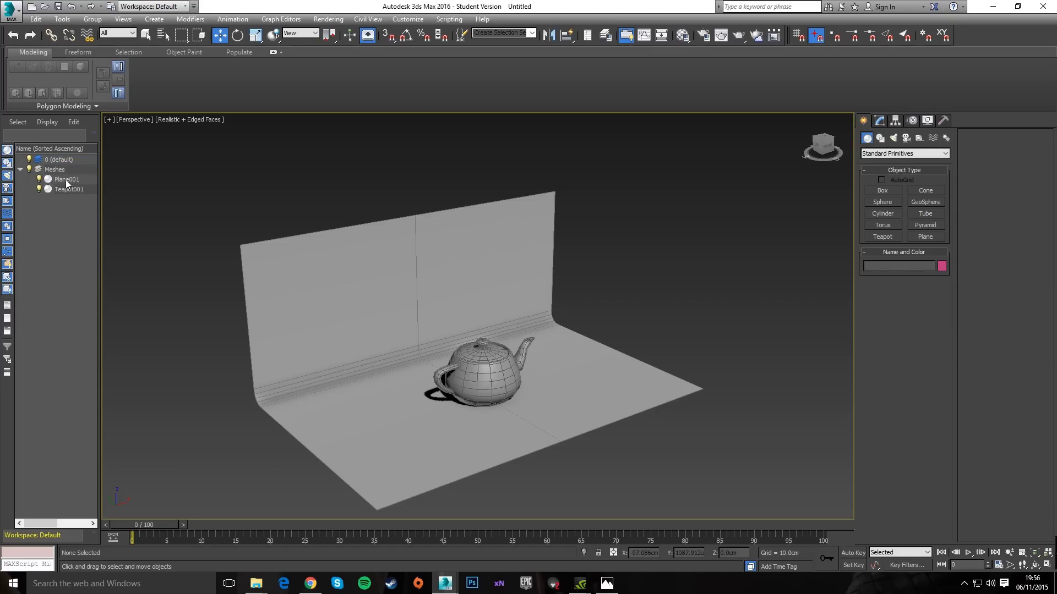
Select Plane001 and open then confirm its Object Properties dialog
left_click(67, 179)
right_click(328, 325)
left_click(286, 387)
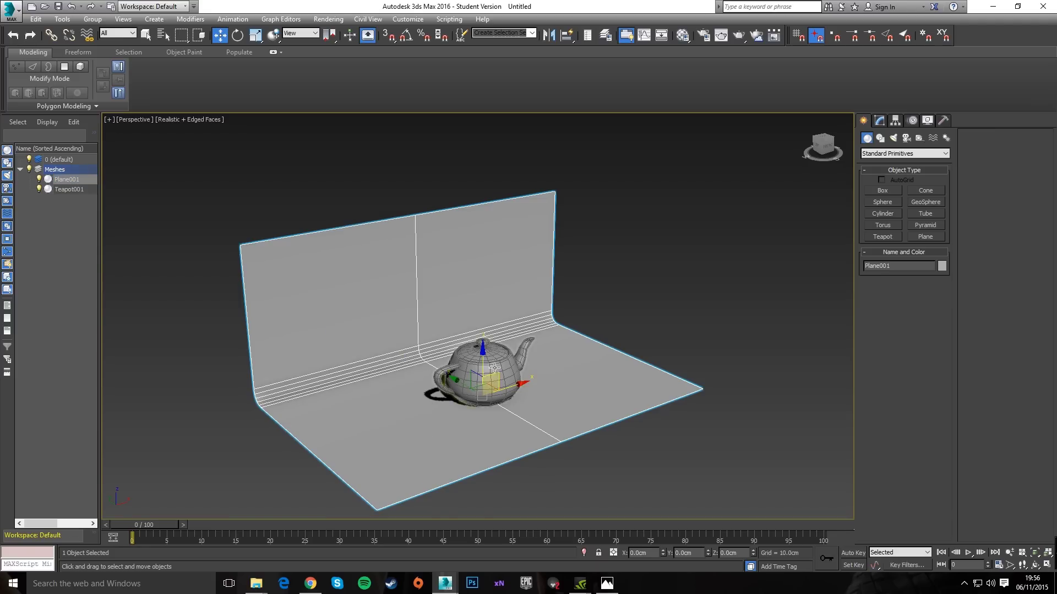
left_click(477, 370)
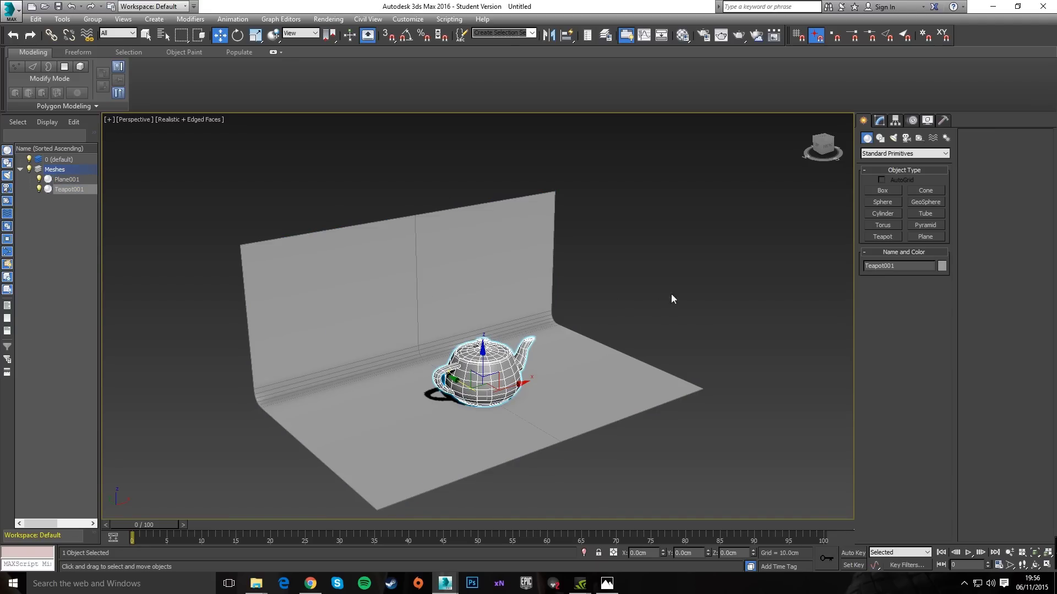
left_click(328, 306)
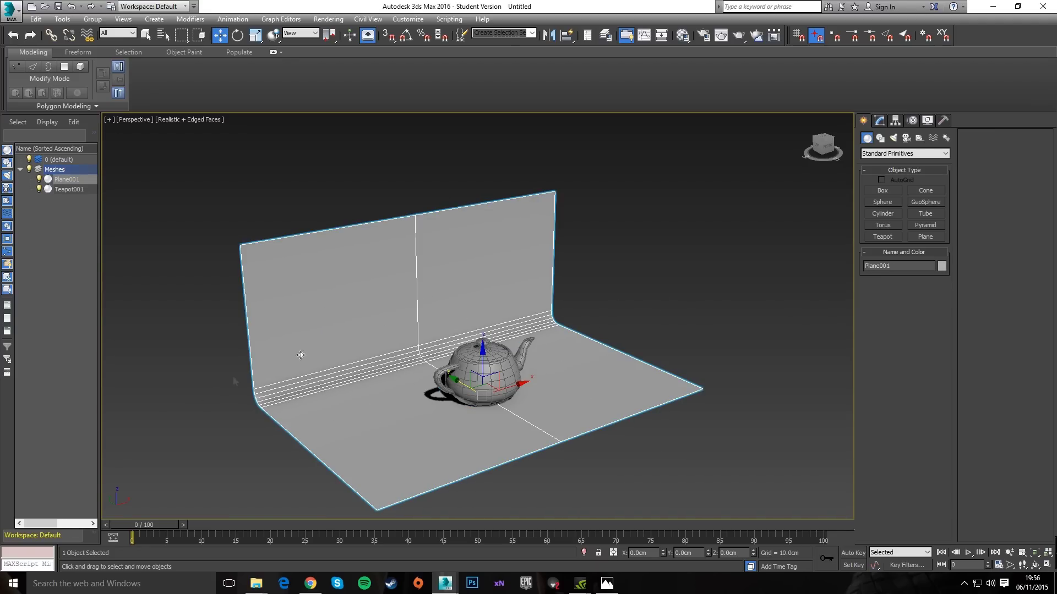
right_click(326, 341)
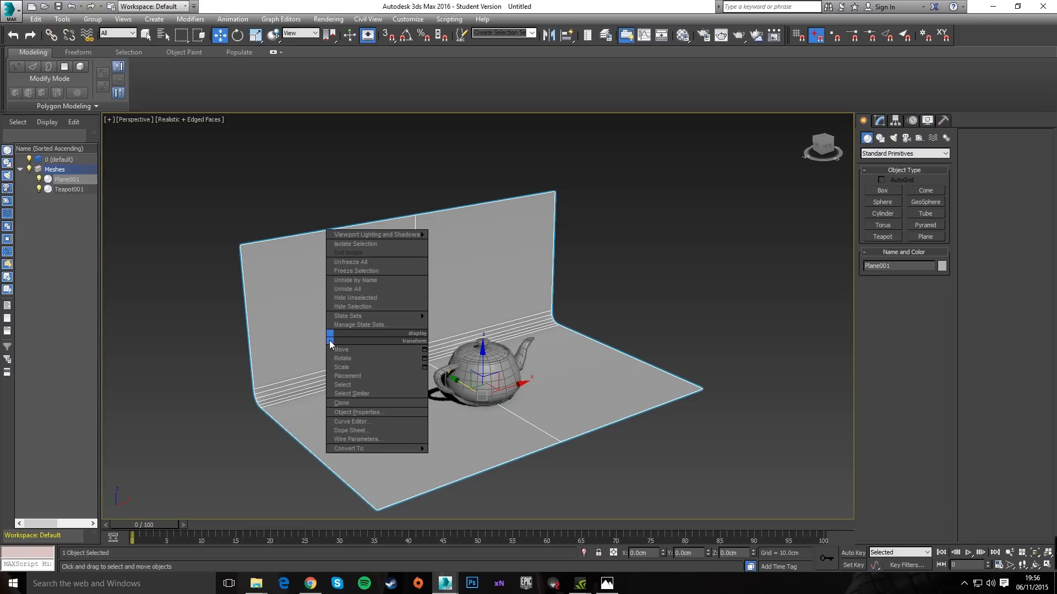
left_click(375, 410)
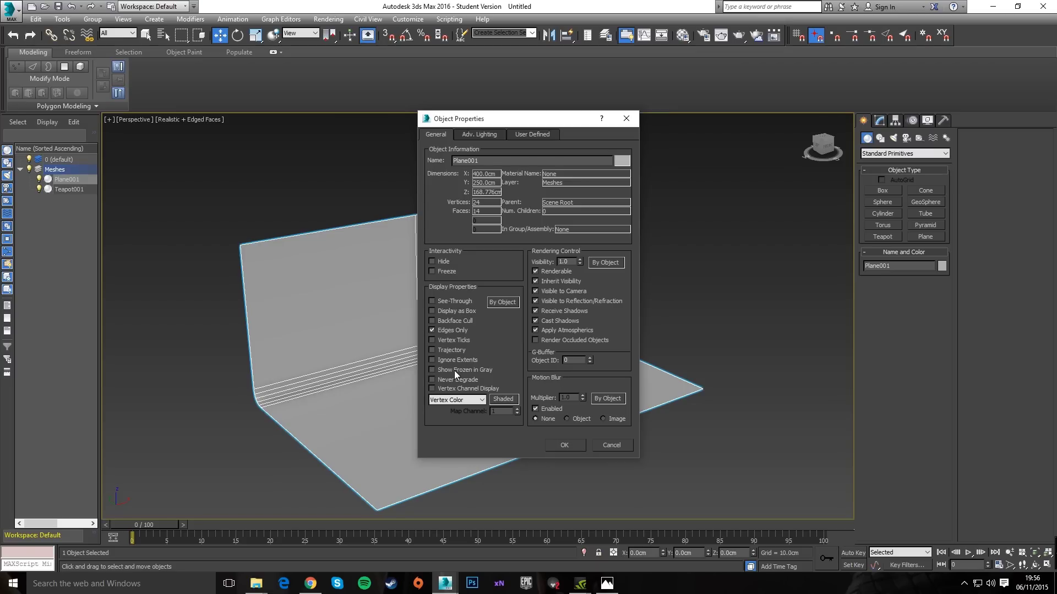
left_click(582, 443)
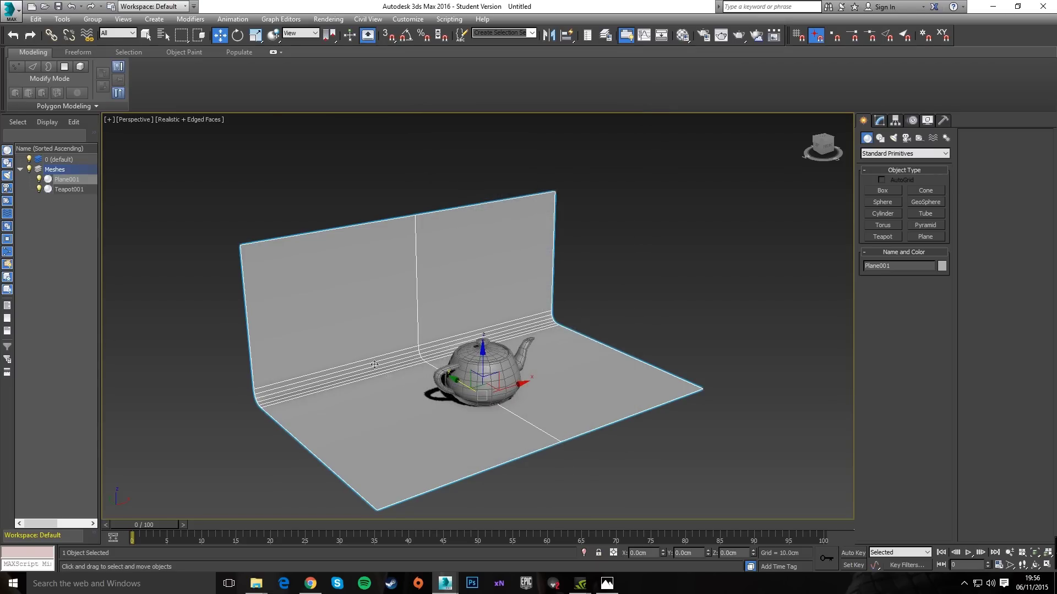
Freeze the backdrop plane and clear the selection
right_click(333, 316)
left_click(382, 248)
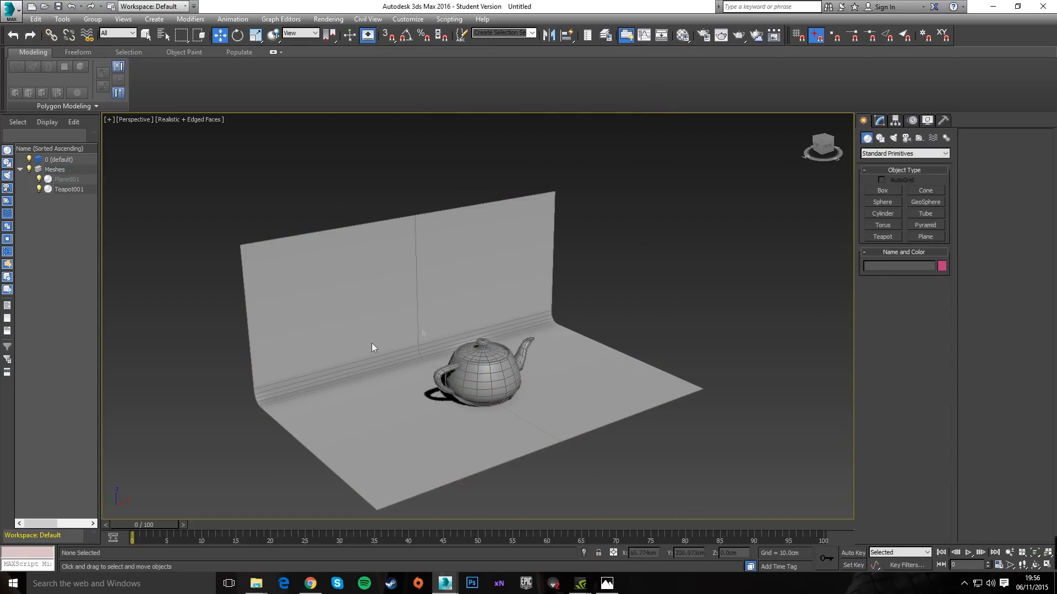
left_click(78, 180)
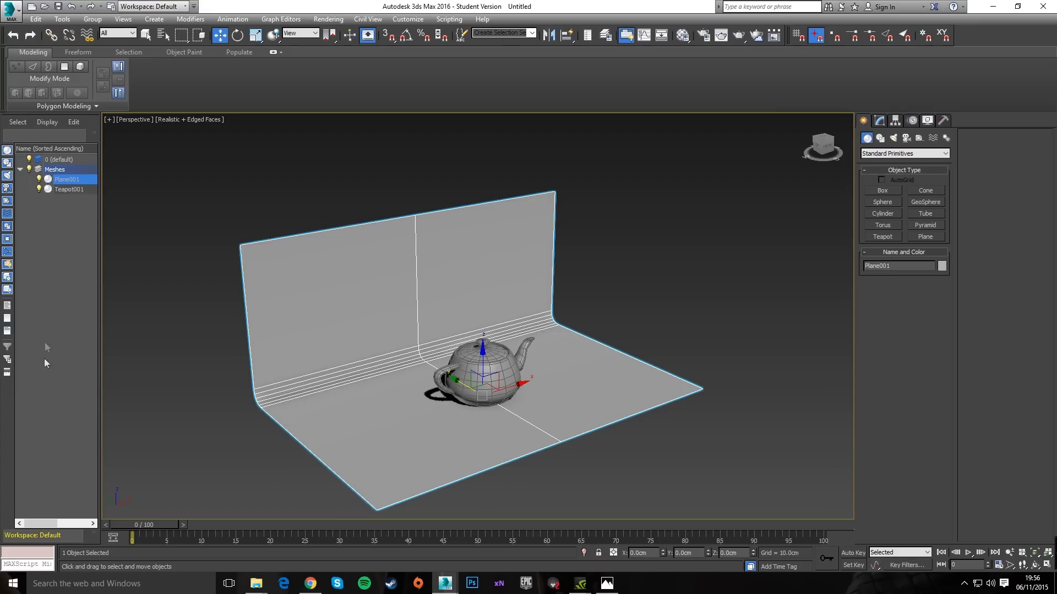
left_click(248, 176)
Create a target camera, Camera001, by dragging in the Perspective view
left_click(880, 121)
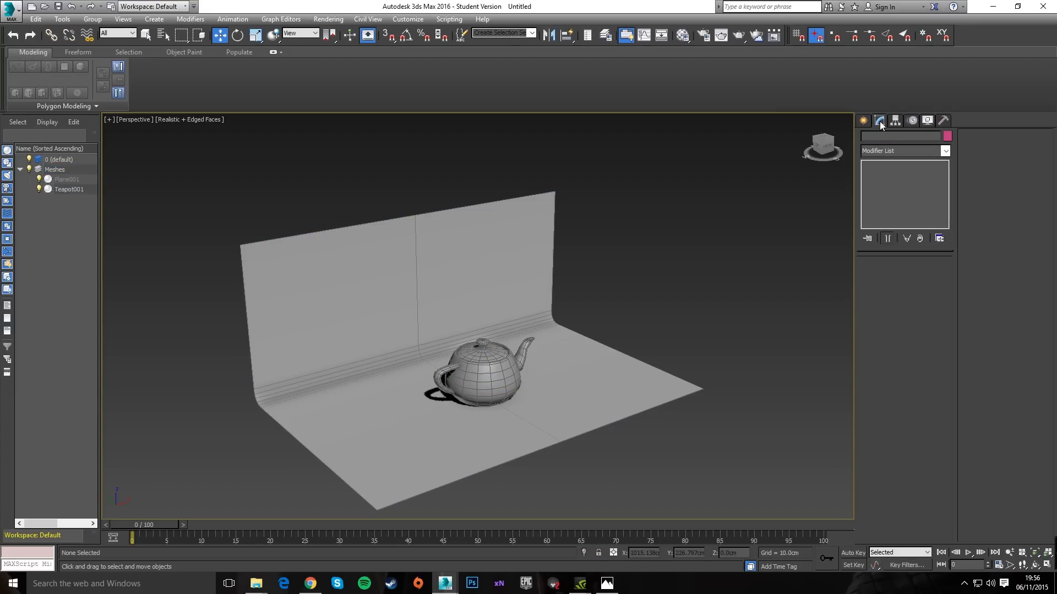
scroll(484, 352, "up", 4)
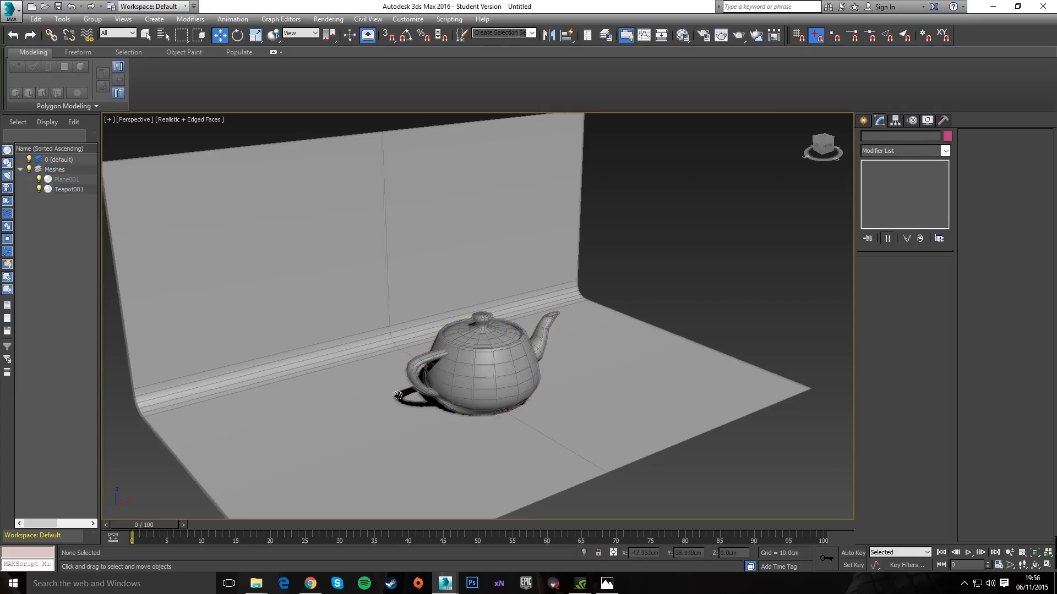
left_click(862, 120)
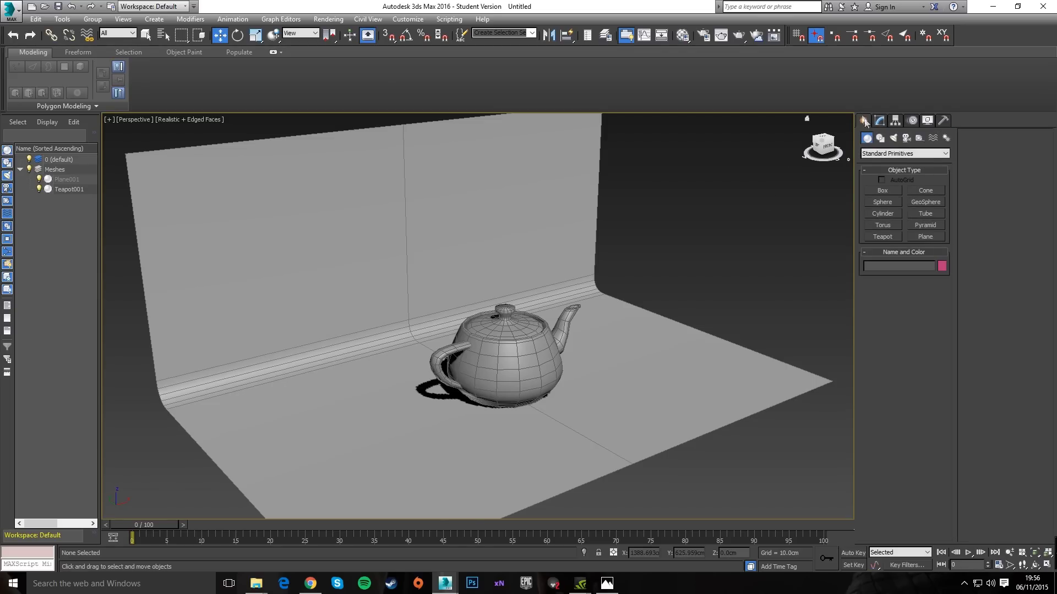
left_click(907, 138)
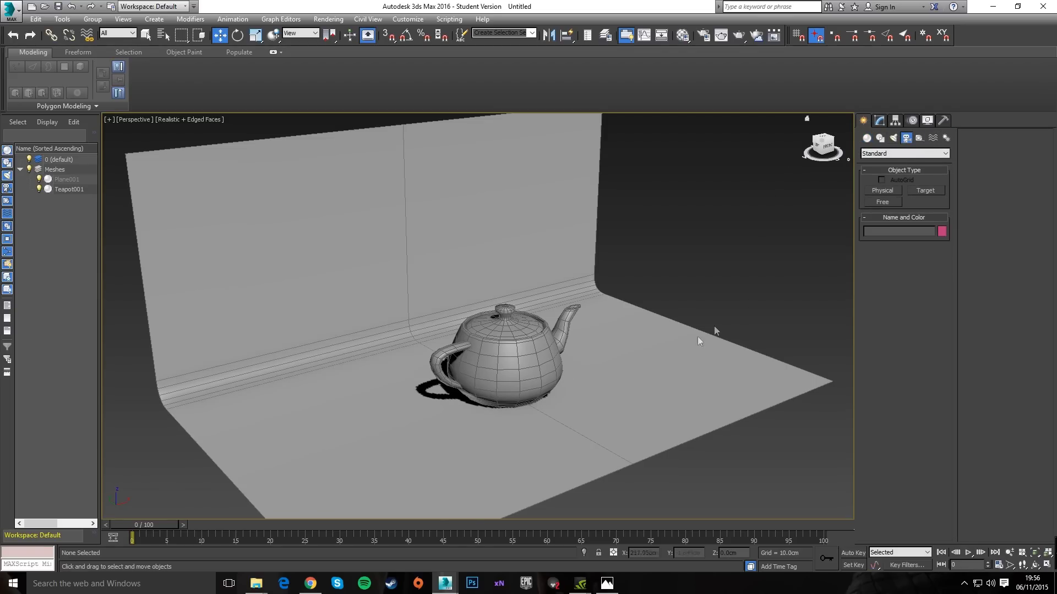
left_click(925, 190)
middle_click_drag(655, 357, 608, 410, "alt")
left_click_drag(609, 411, 638, 337)
key("w")
right_click(638, 337)
Move Camera001.Target onto the teapot at X 0, then bring the camera closer
left_click_drag(365, 278, 444, 331)
left_click(520, 374)
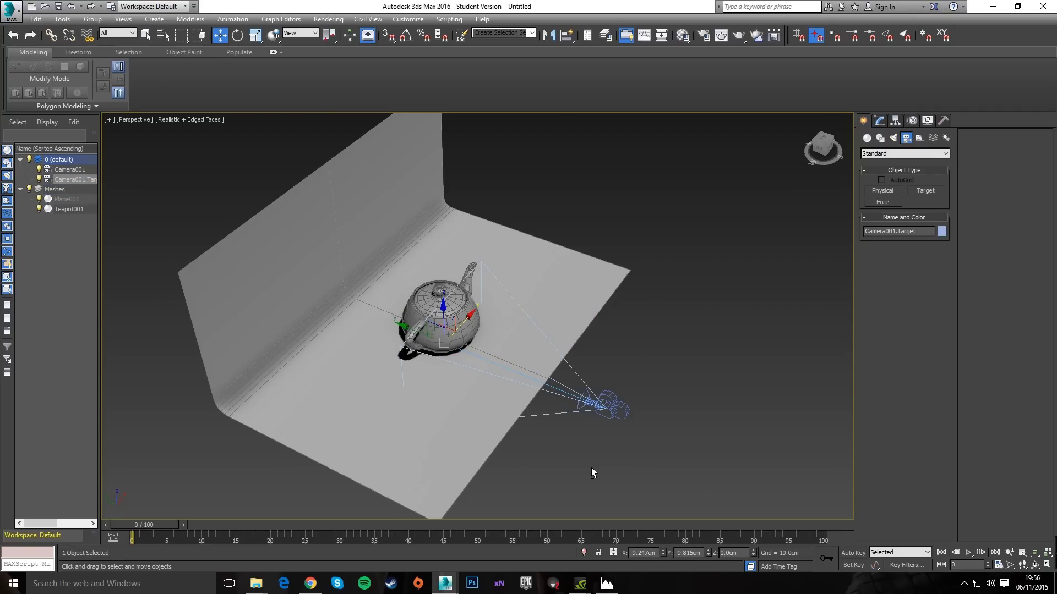
middle_click_drag(591, 467, 431, 382, "alt")
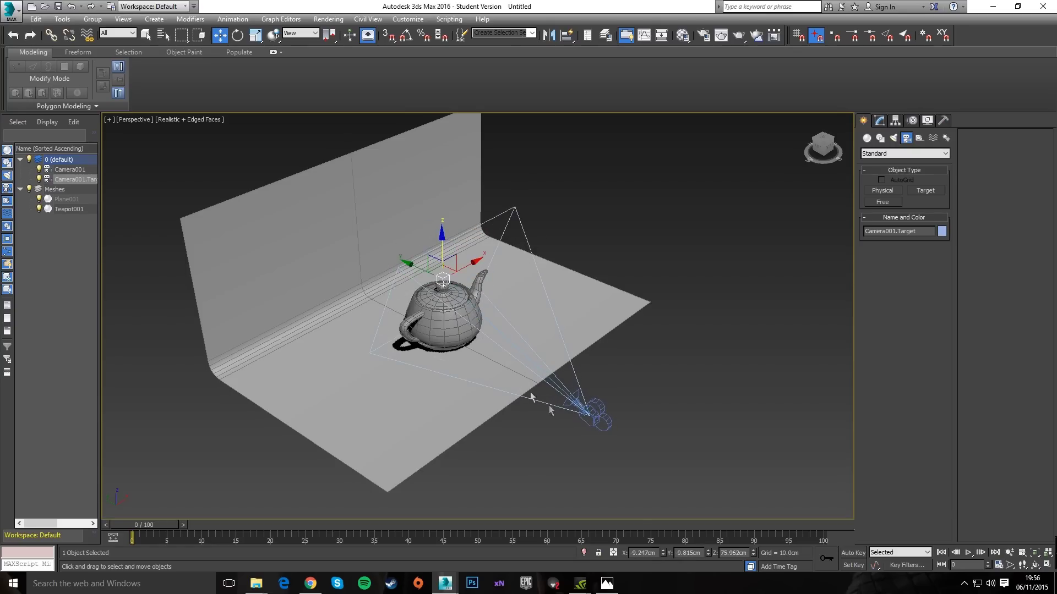
right_click(662, 552)
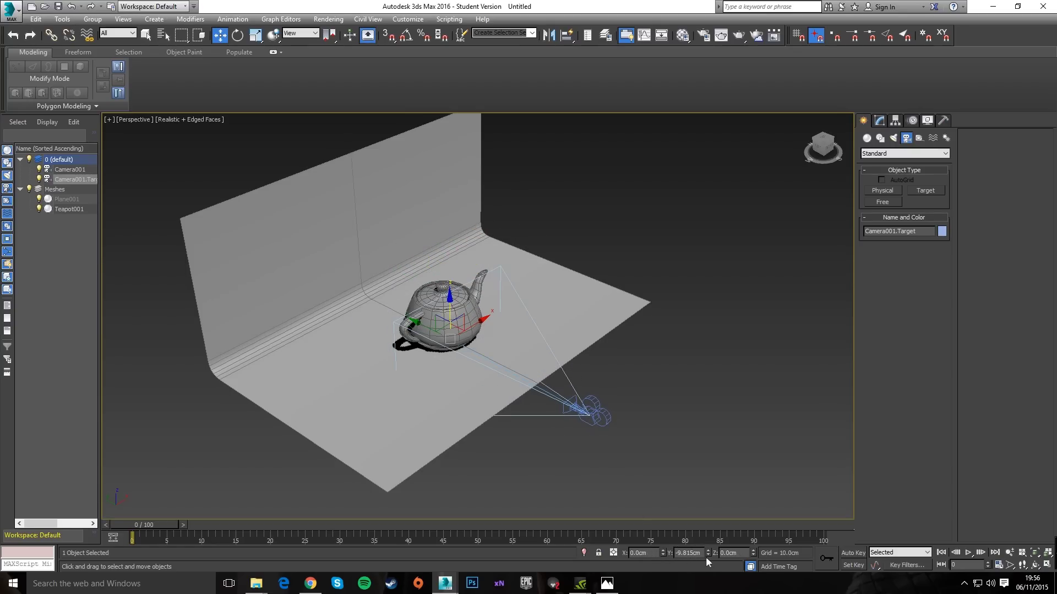
left_click(625, 457)
left_click(591, 409)
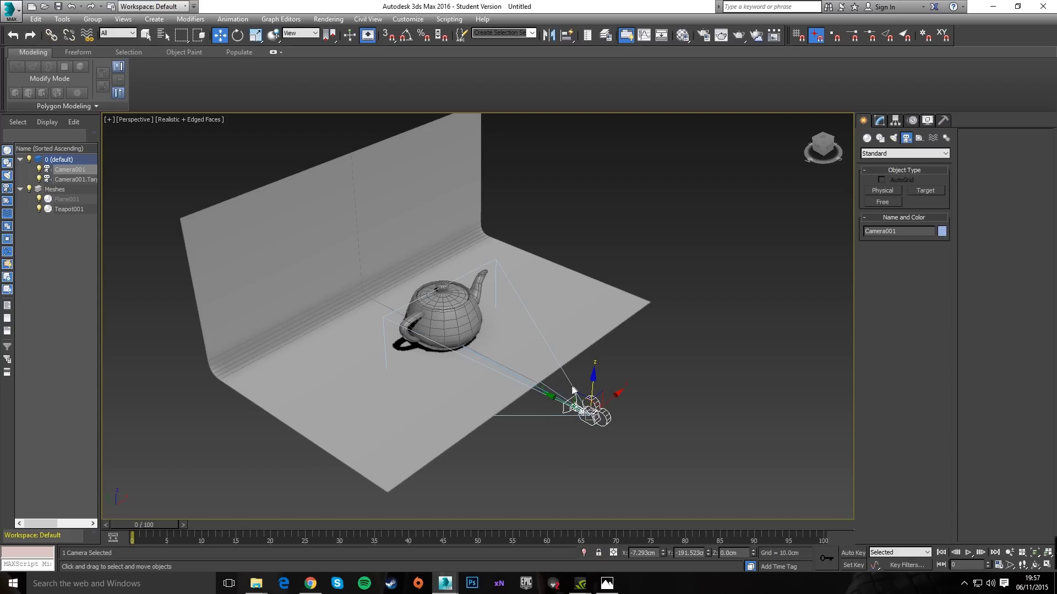
left_click_drag(582, 401, 593, 266)
key("alt+w")
key("alt+w")
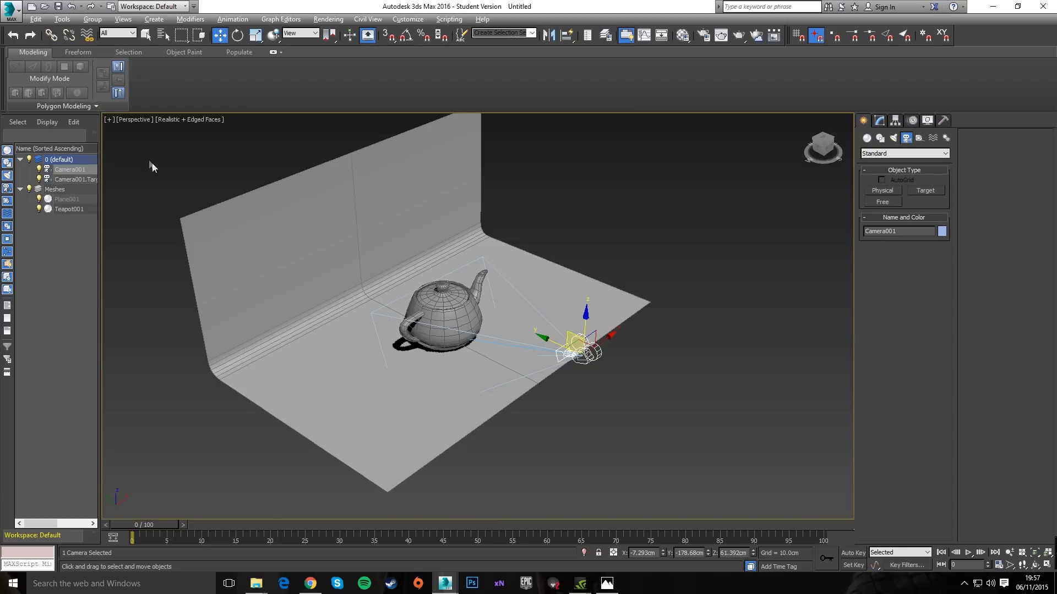
Set the Perspective viewport to Camera001 and truck it so the teapot fills the view
left_click(136, 124)
left_click(134, 120)
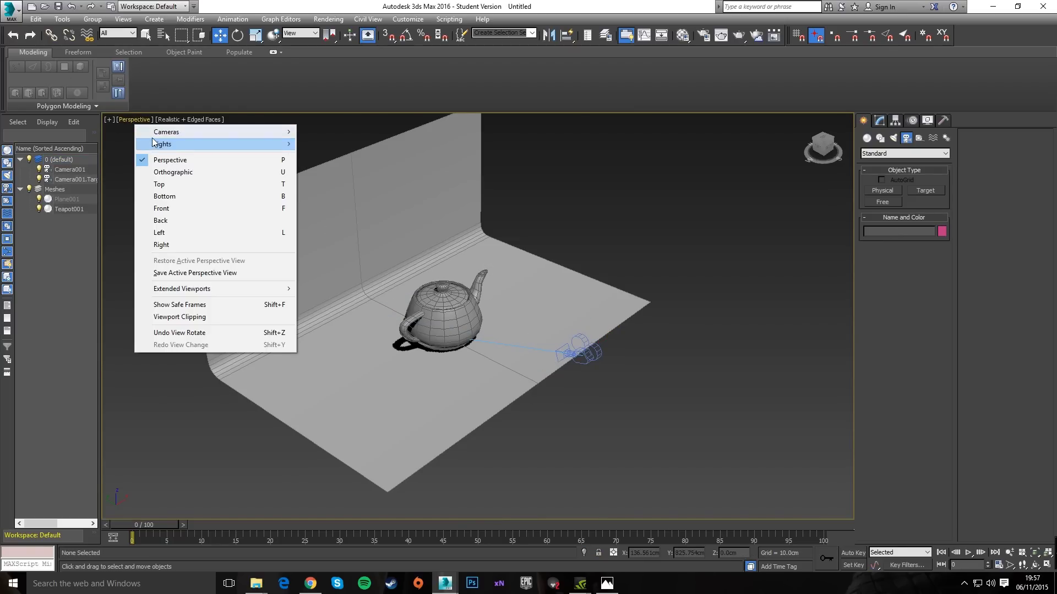
mouse_move(144, 132)
left_click(88, 132)
key("alt+w")
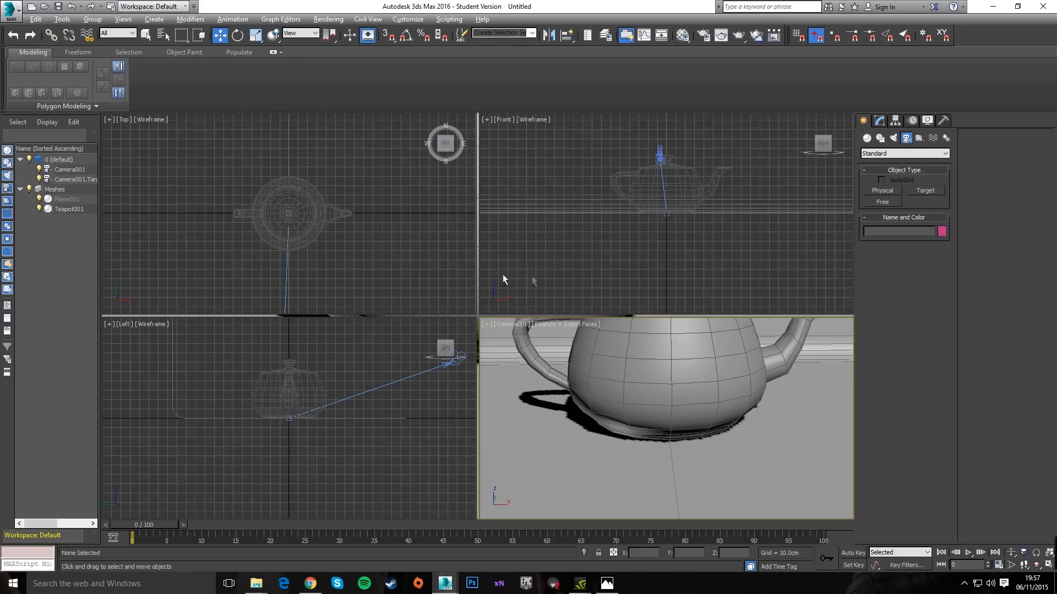
middle_click_drag(630, 387, 633, 455)
Select Camera001 together with its target in the front view
left_click(665, 133)
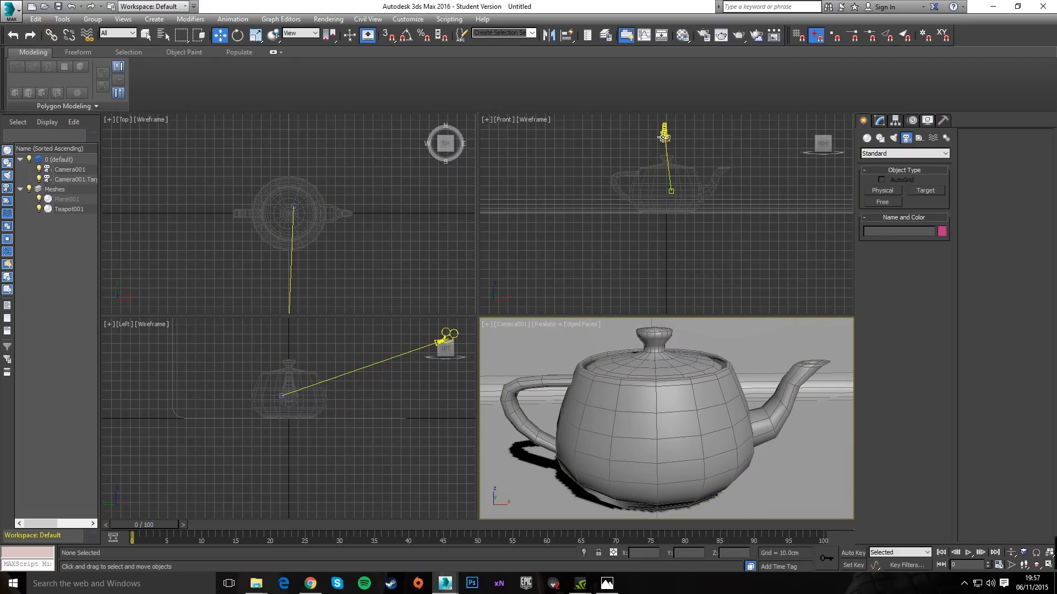
scroll(674, 202, "up", 5)
scroll(661, 169, "up", 3)
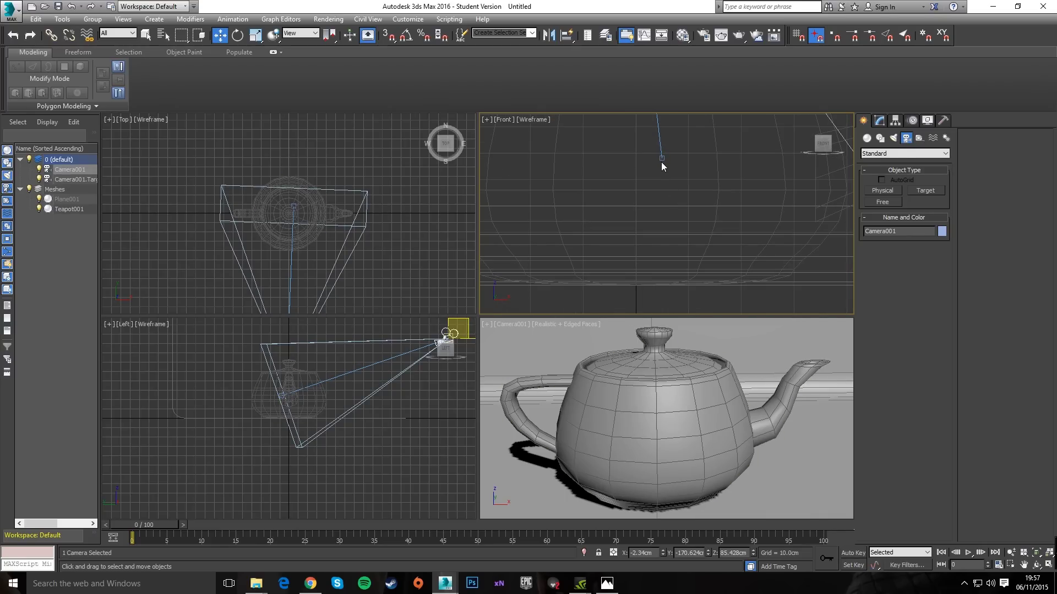
left_click(662, 158)
scroll(666, 206, "down", 5)
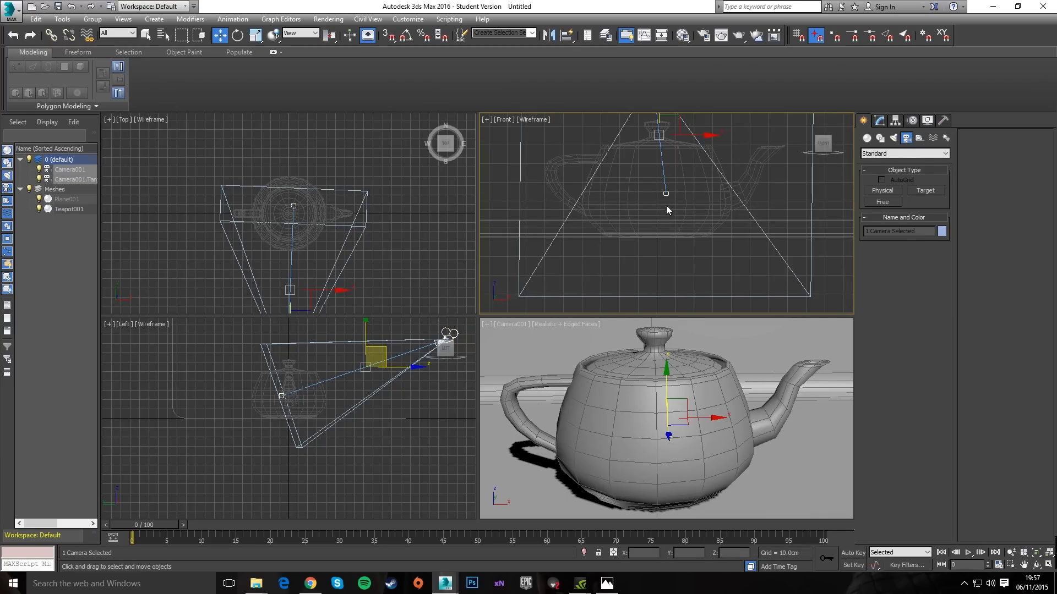
left_click(666, 206)
scroll(686, 238, "up", 2)
scroll(686, 238, "down", 3)
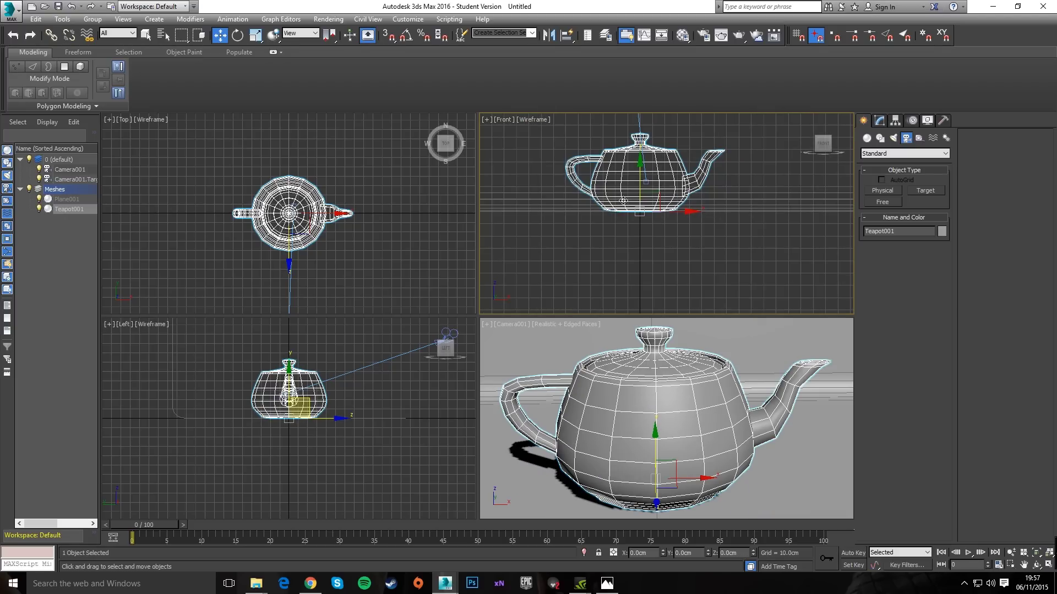
left_click(639, 165)
Centre the camera target at X 0, Y 0 and raise it to about 27 cm
left_click(635, 123)
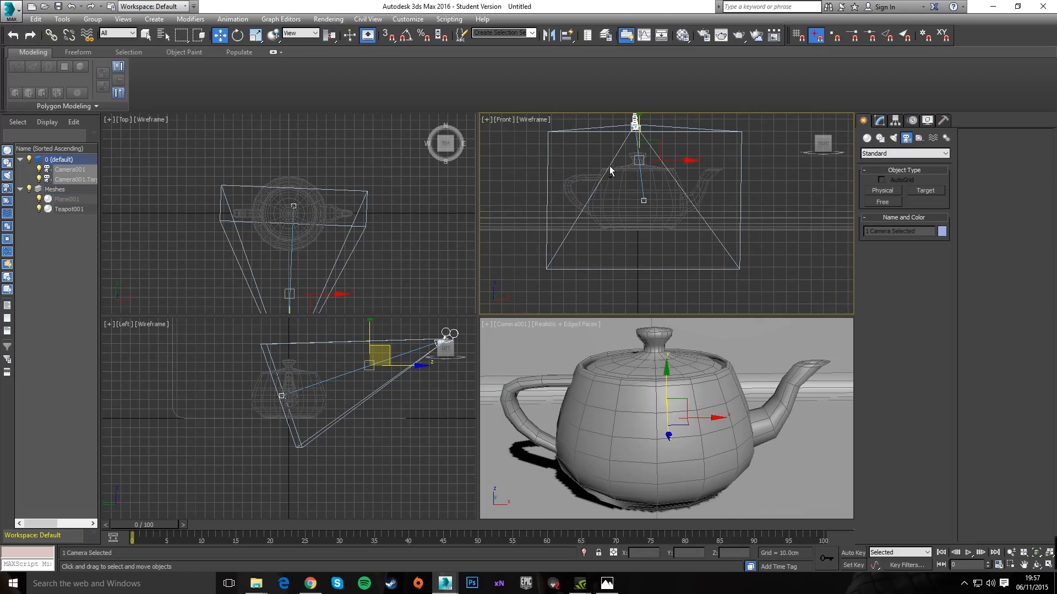
left_click(644, 200)
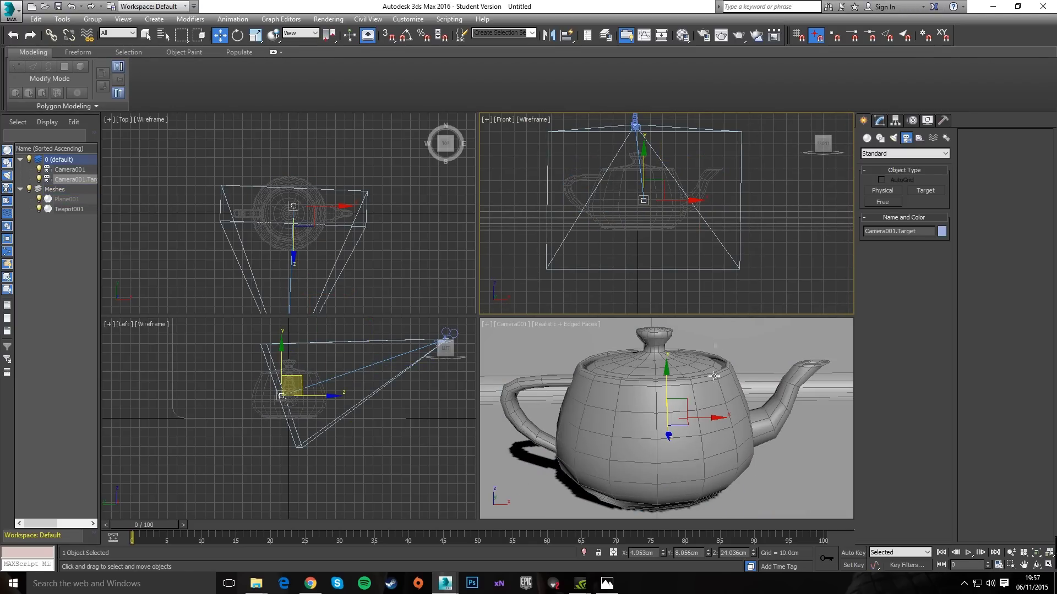
right_click(664, 553)
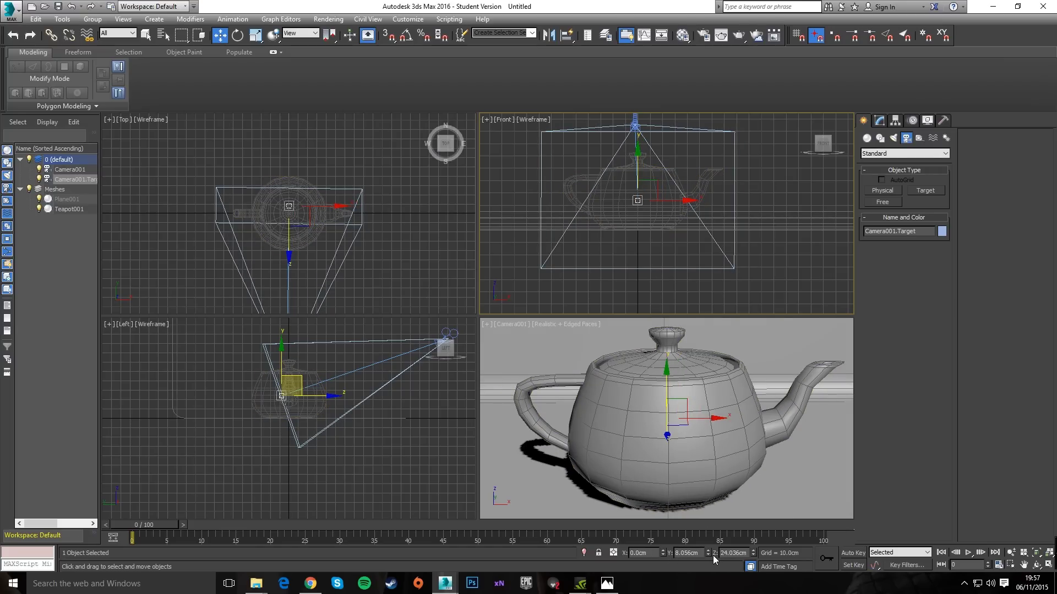
right_click(709, 554)
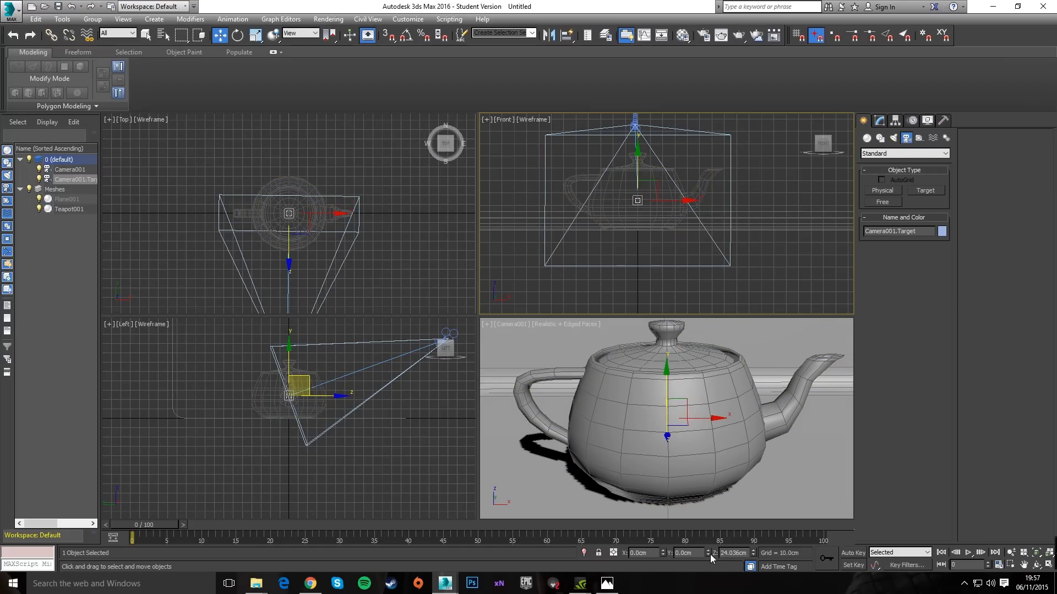
left_click_drag(753, 553, 755, 546)
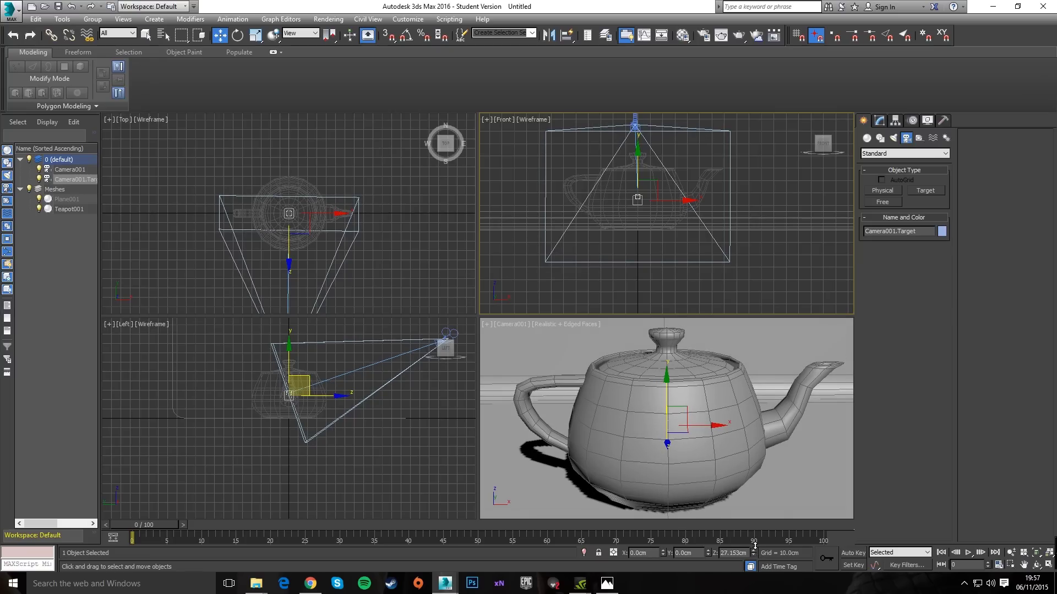
Centre Camera001 at X 0, pull it back to Y -211.594 cm and lower it to Z 82.311 cm
left_click(634, 122)
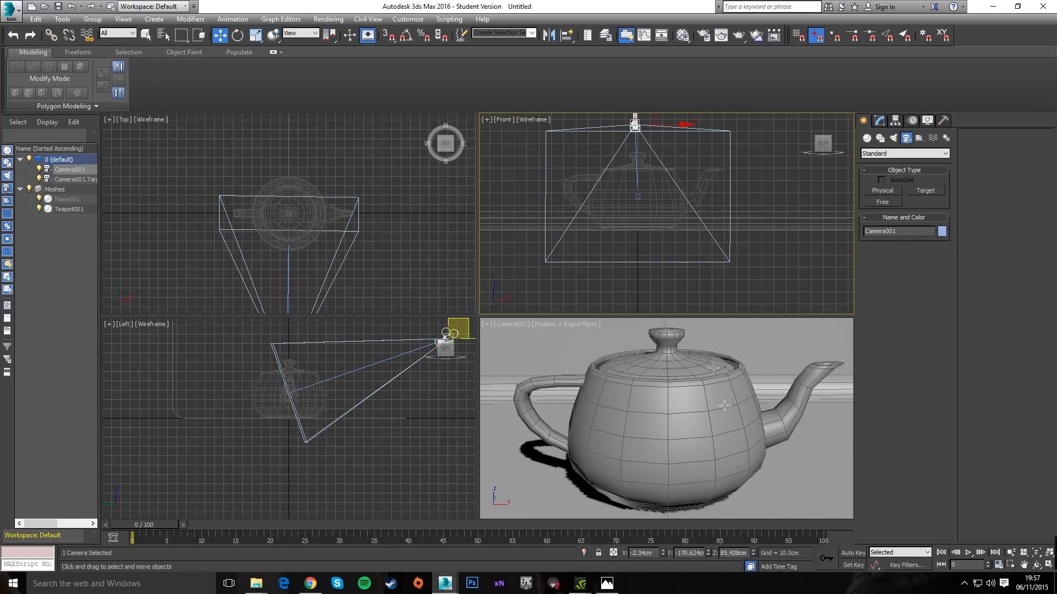
right_click(664, 555)
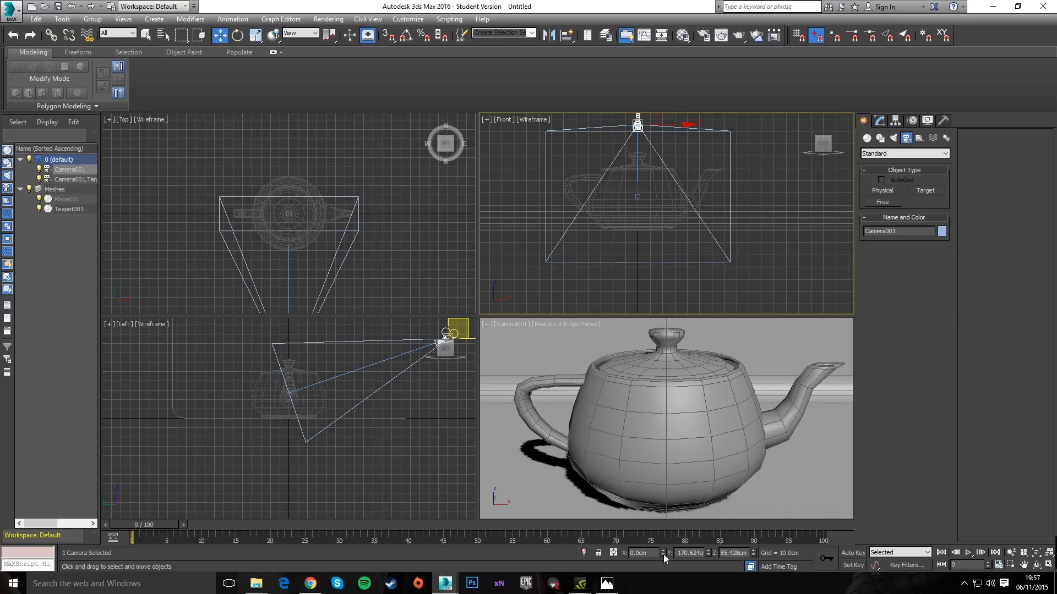
right_click(709, 553)
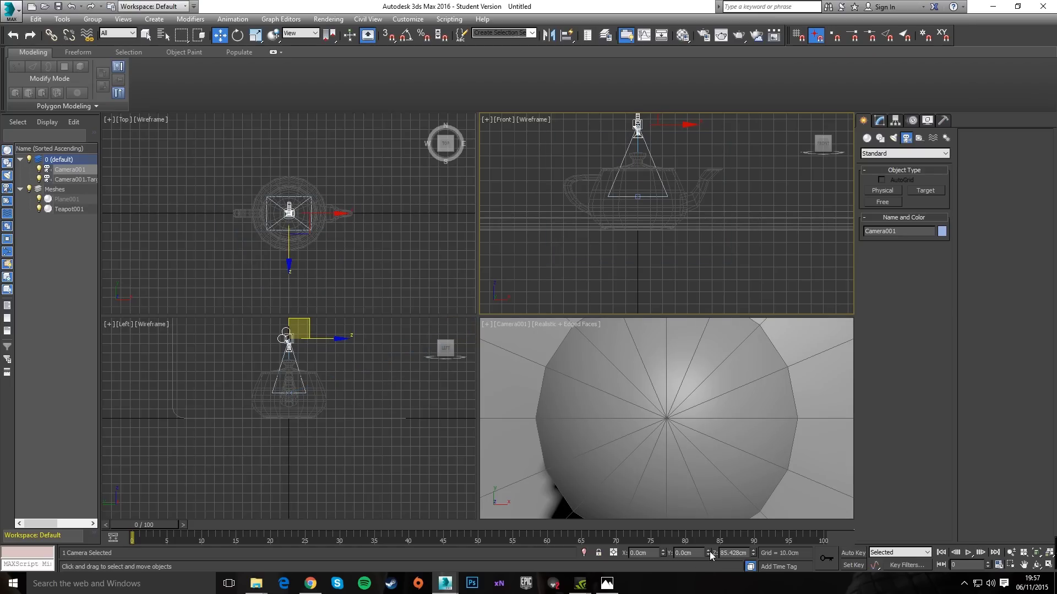
key("ctrl+z")
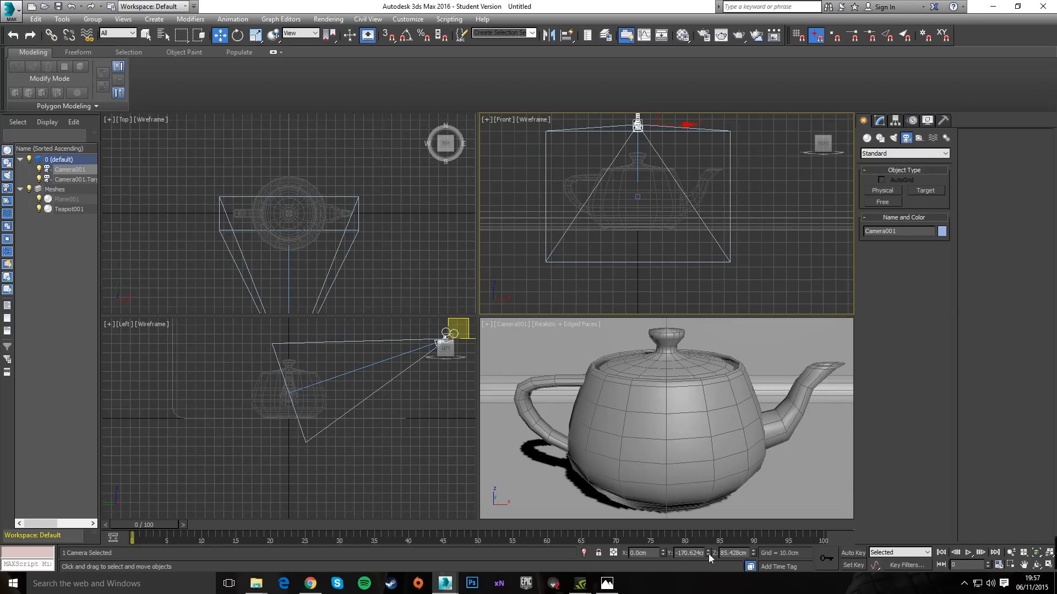
left_click_drag(708, 554, 716, 30)
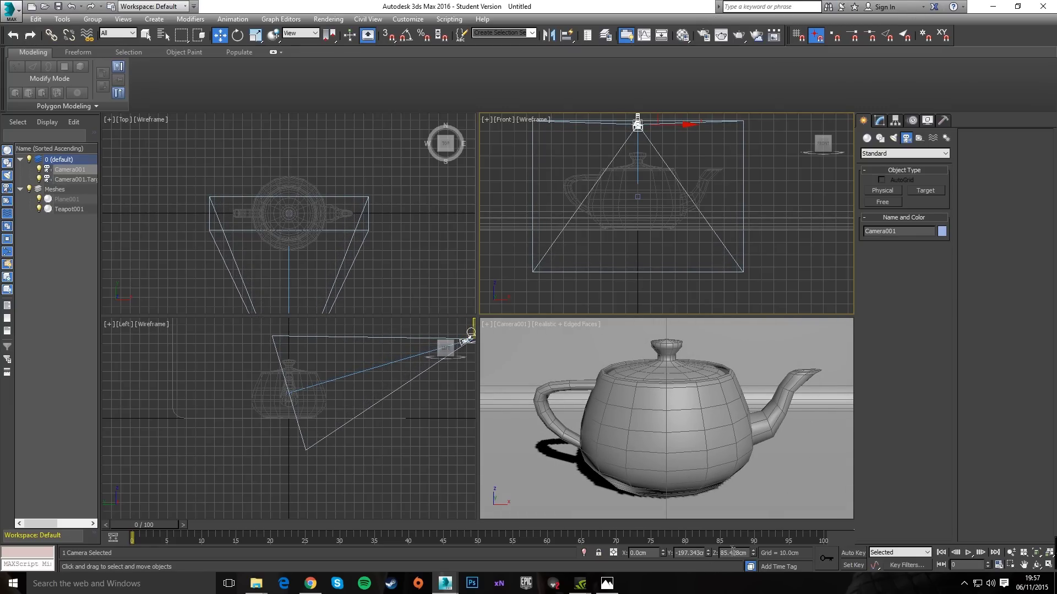
left_click_drag(708, 552, 718, 17)
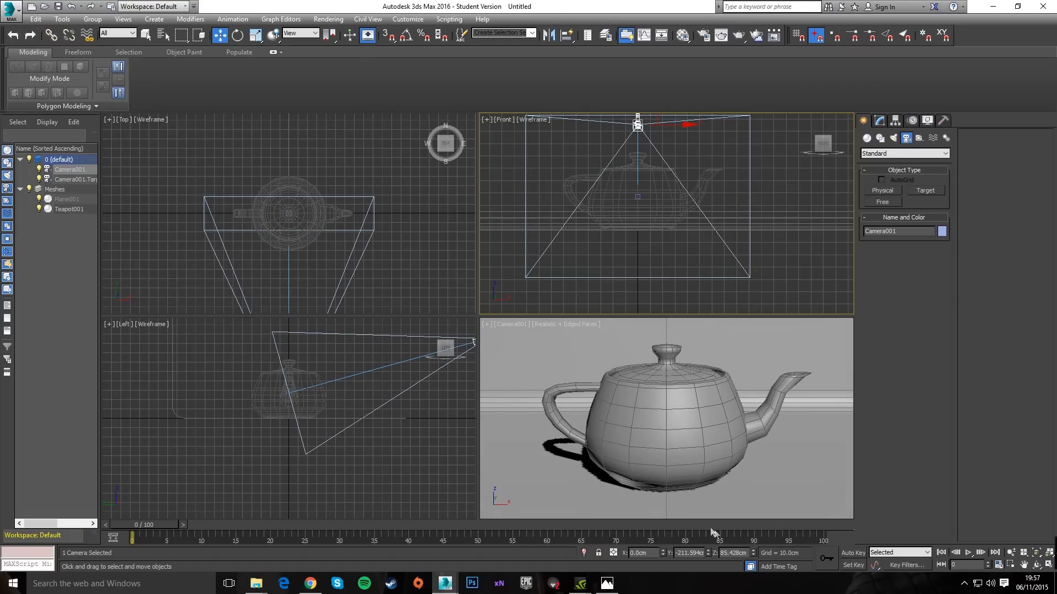
left_click_drag(752, 554, 751, 556)
left_click(797, 461)
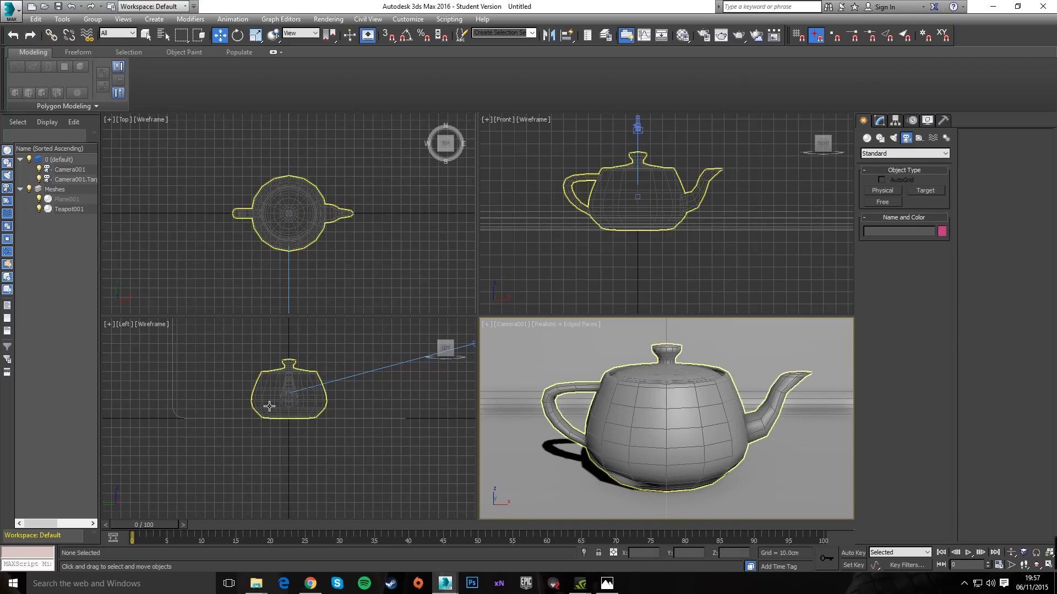
Switch the Front viewport to Perspective with Realistic shading and orbit over the curved backdrop
left_click(696, 256)
key("p")
key("F3")
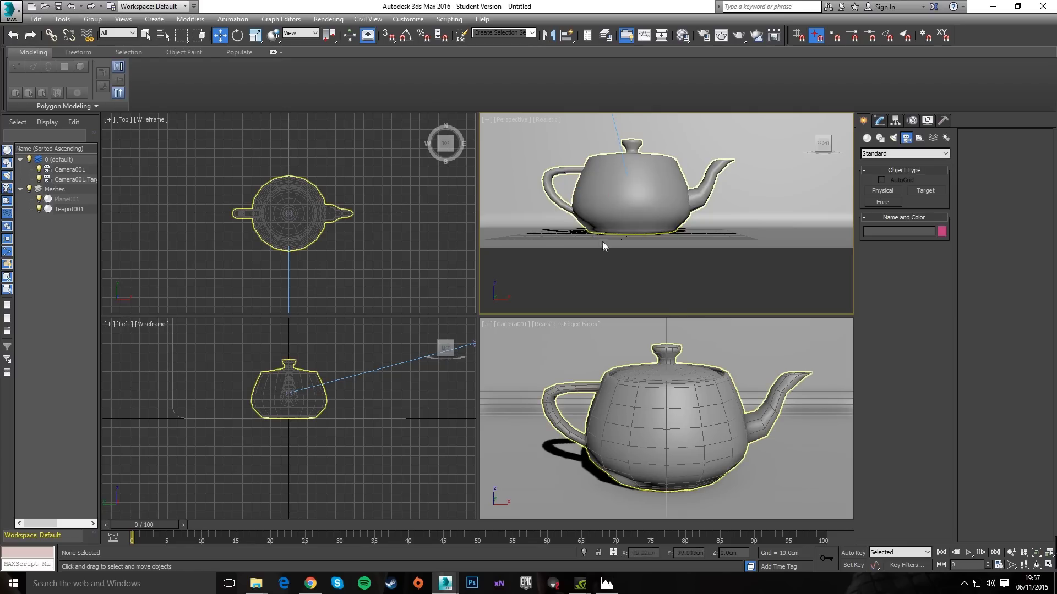
scroll(571, 200, "down", 5)
mouse_move(571, 199)
middle_mouse_down("alt")
mouse_move(755, 255)
mouse_move(681, 249)
mouse_move(534, 287)
middle_mouse_up("alt")
middle_click_drag(637, 234, 714, 236, "alt")
left_click(642, 229)
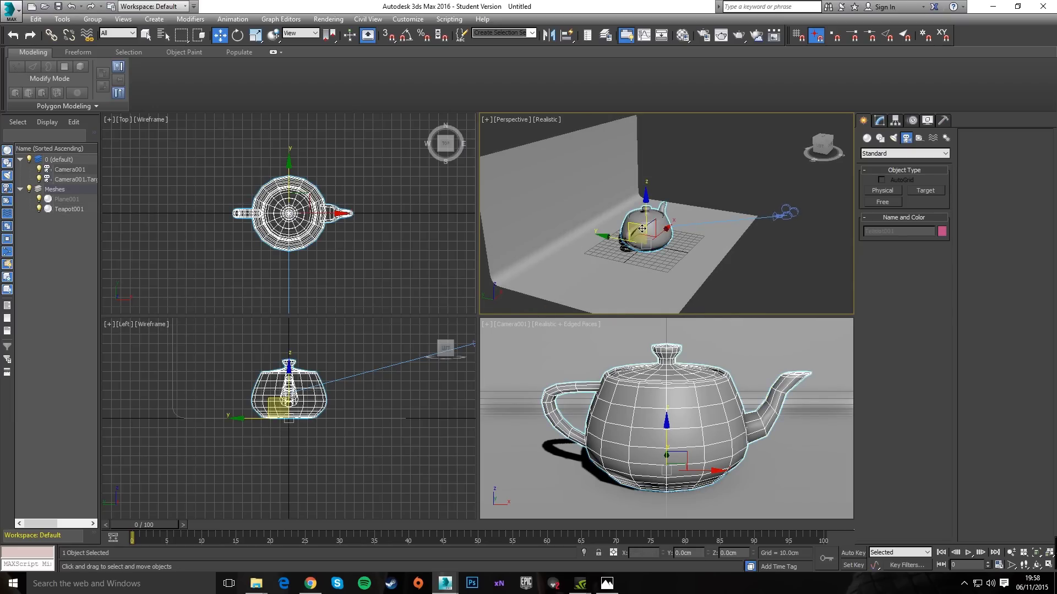
left_click(723, 233)
middle_click_drag(710, 220, 664, 238, "alt")
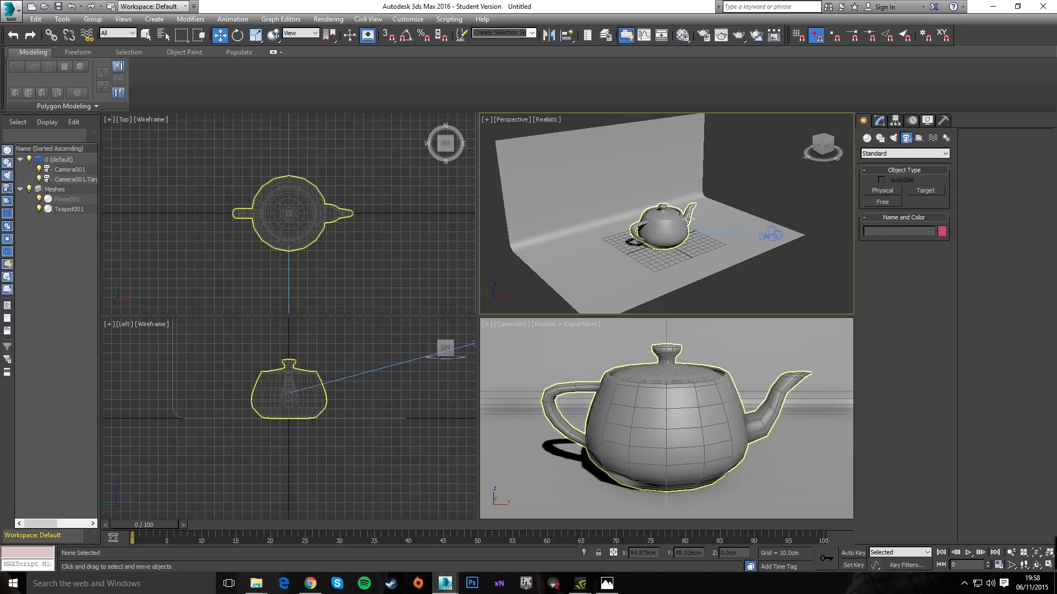
Move Camera001 and its target into a new layer renamed 'Camera+Lights'
left_click(70, 169)
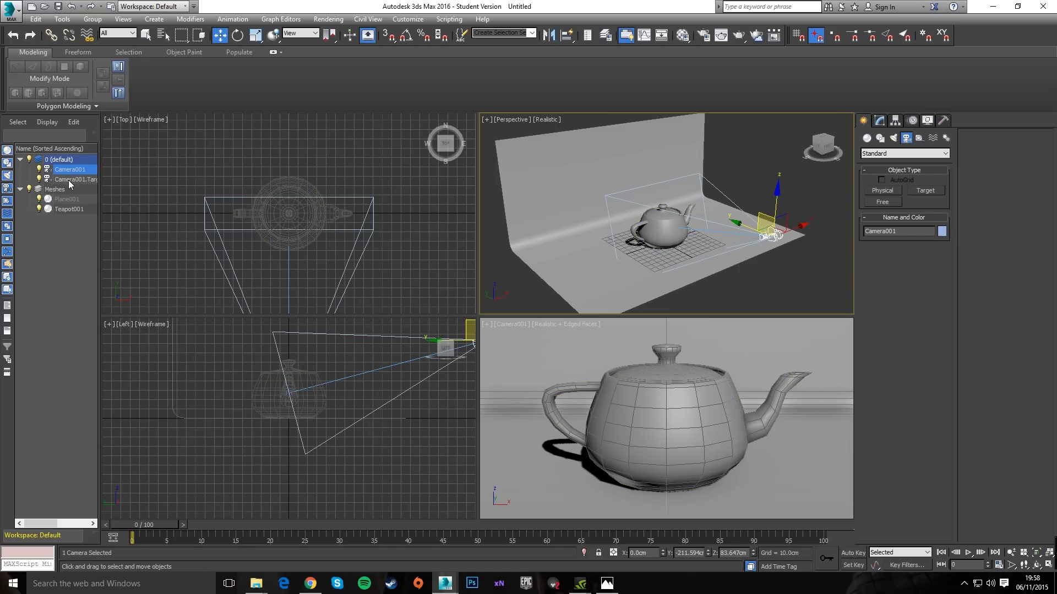
left_click(70, 179, "ctrl")
mouse_move(91, 128)
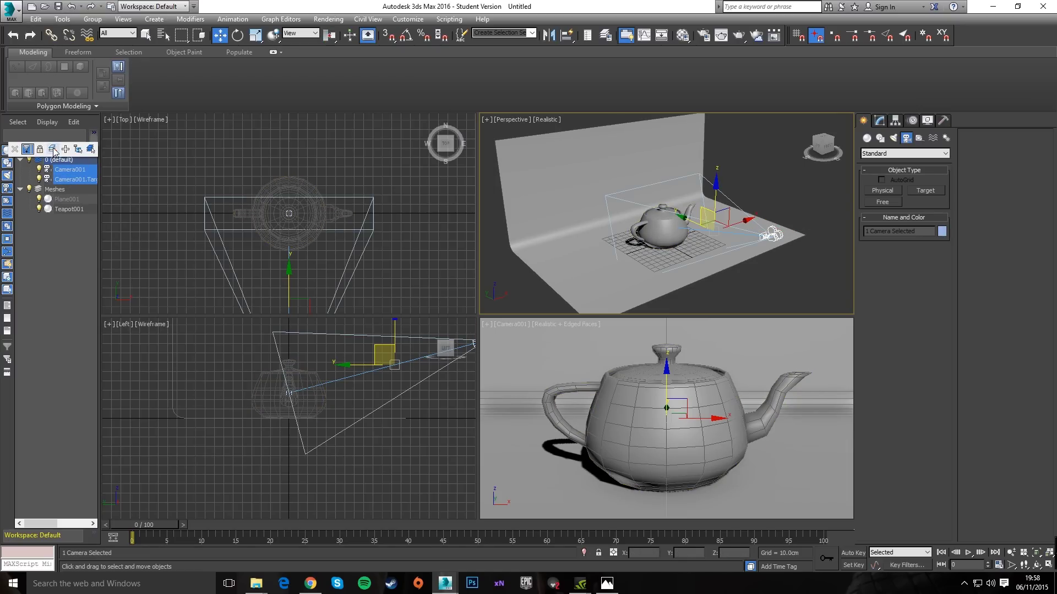
left_click(53, 149)
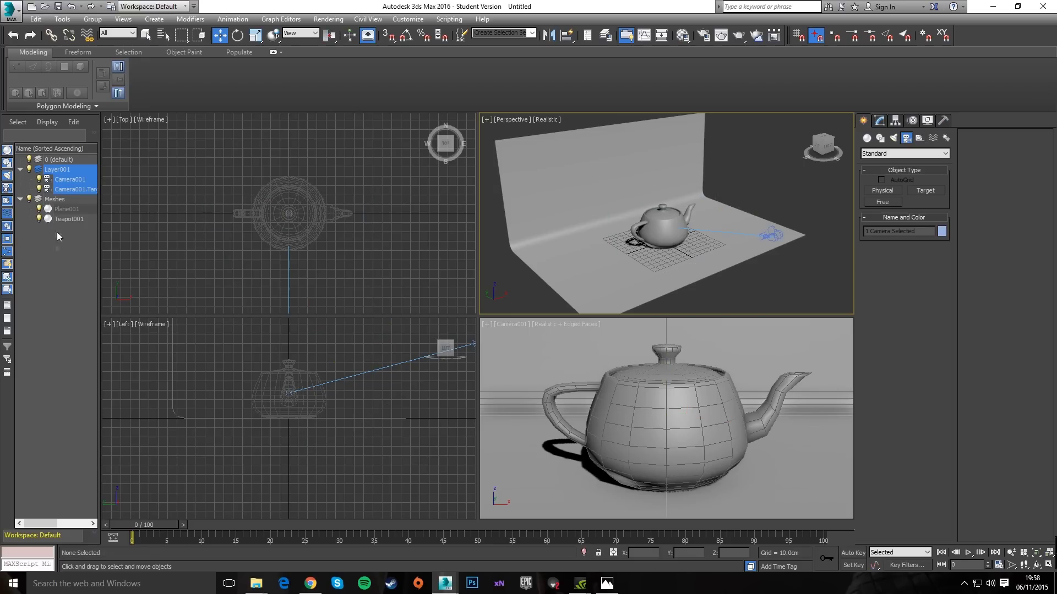
right_click(61, 169)
left_click(127, 216)
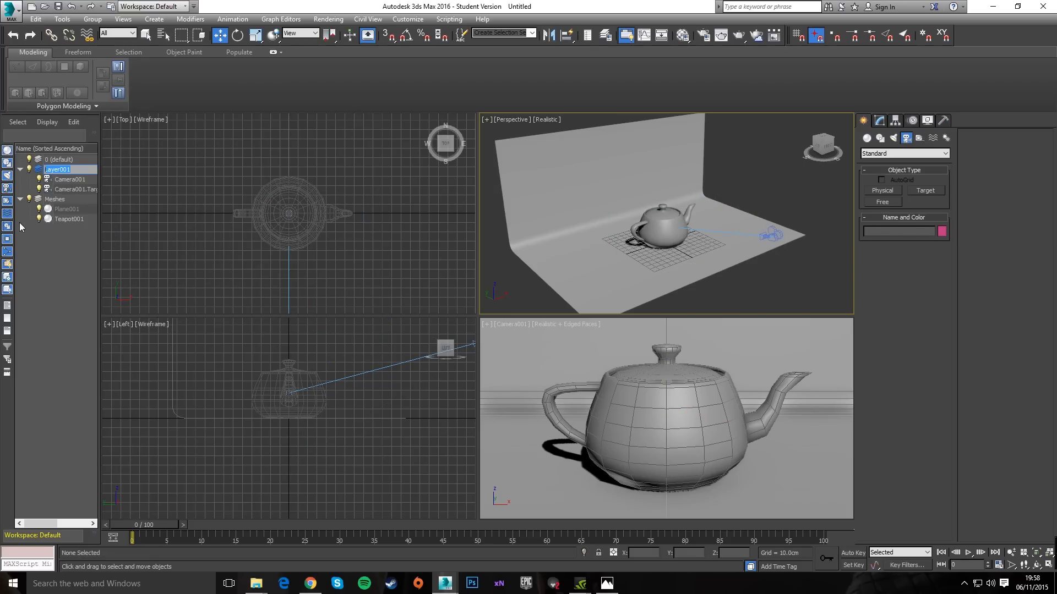
type("Camera+Lights")
key("Return")
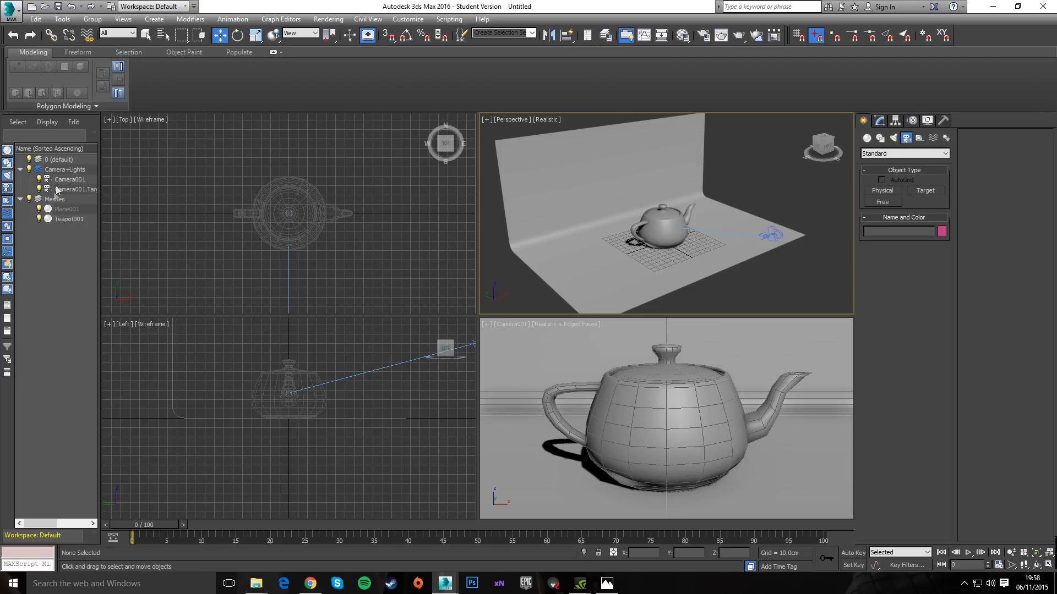
Choose the Photometric Target Light tool and decline switching to Logarithmic Exposure Control
left_click(894, 139)
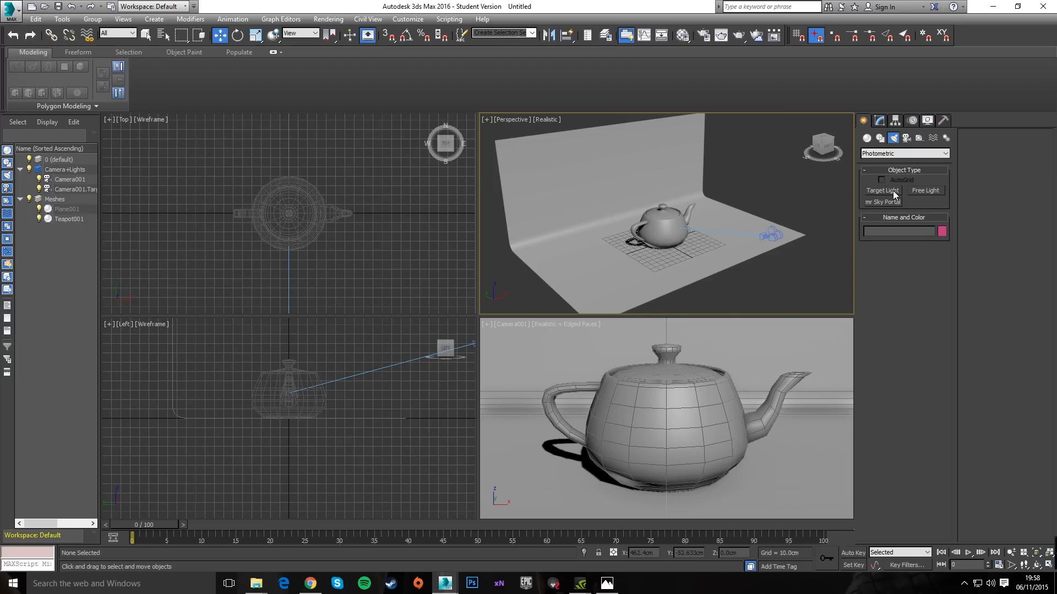
left_click(905, 154)
left_click(901, 170)
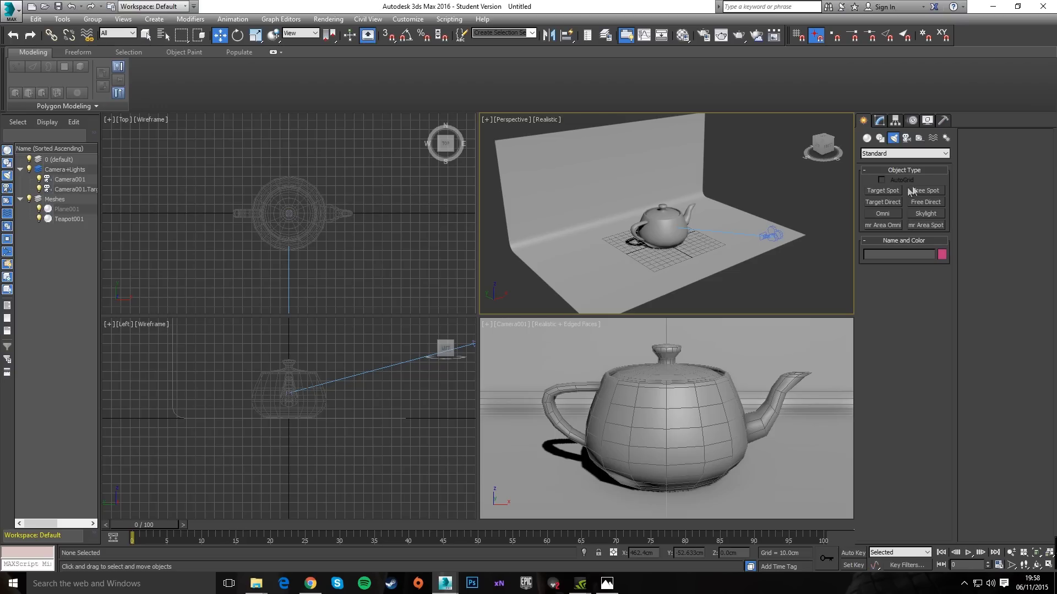
left_click(906, 154)
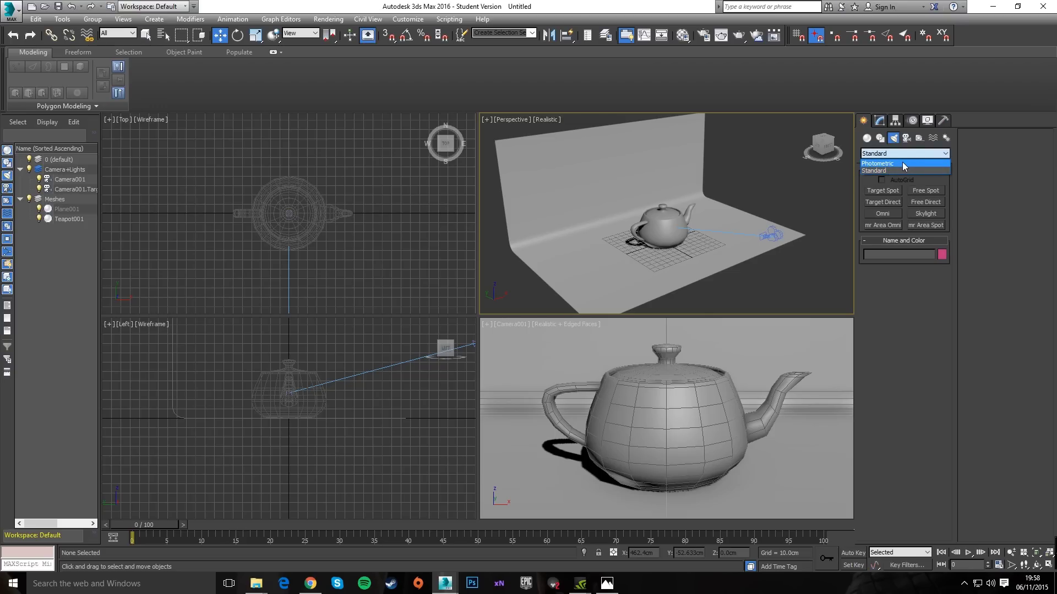
left_click(903, 163)
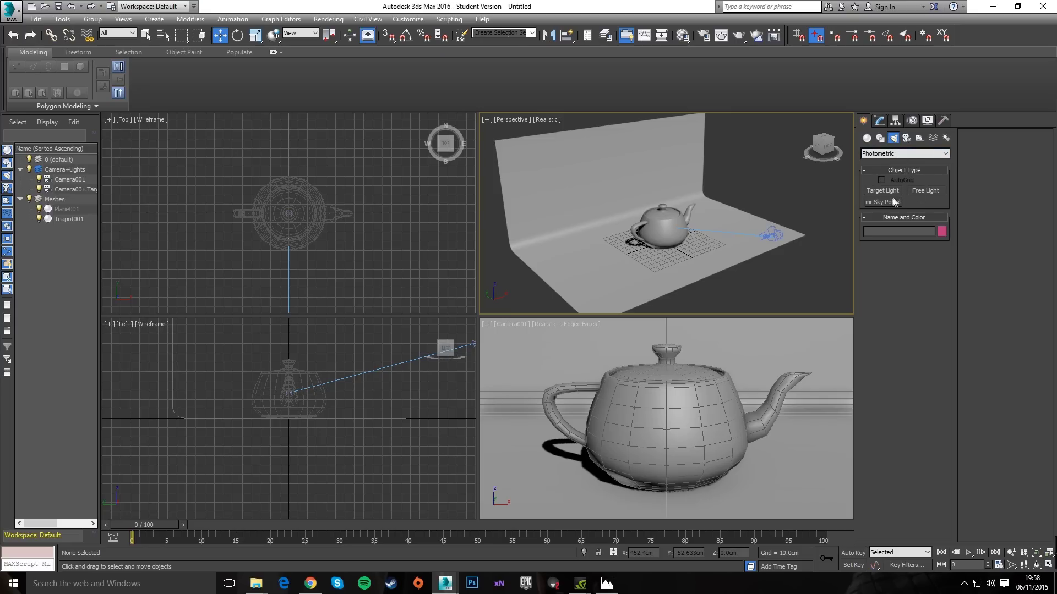
left_click(921, 190)
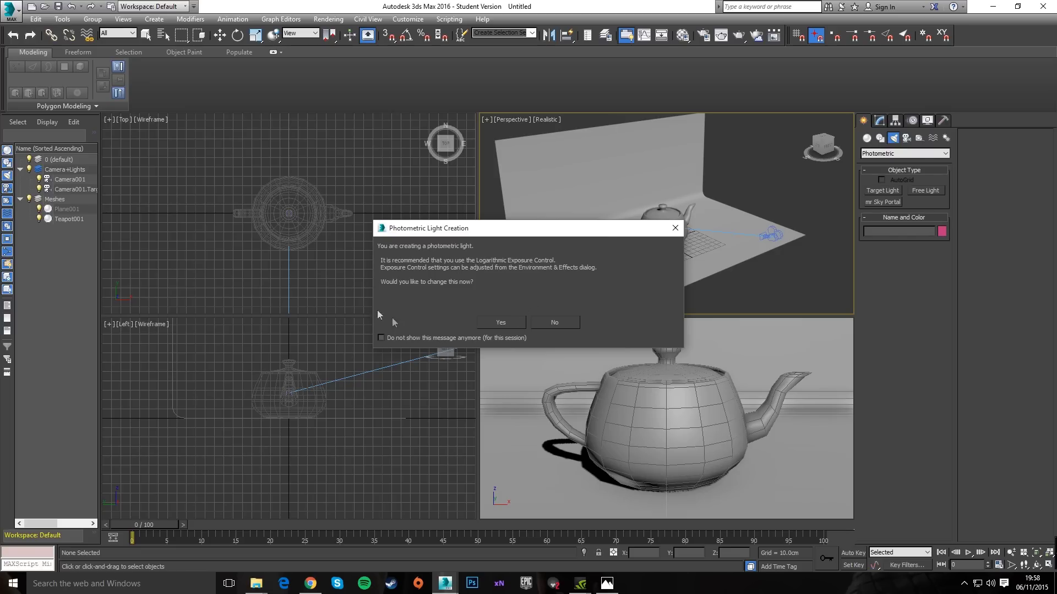
left_click(555, 322)
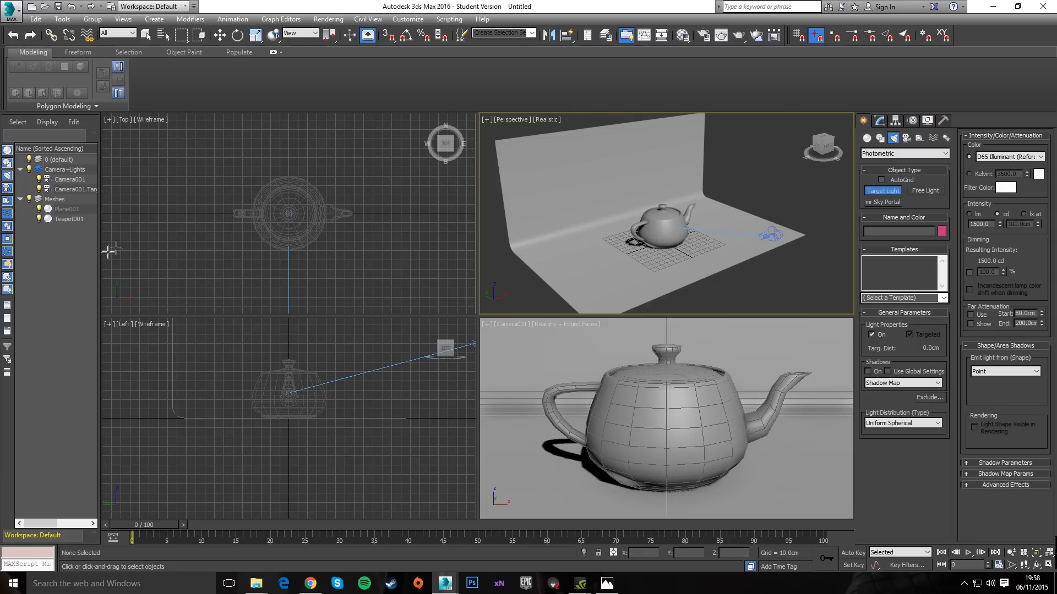
scroll(297, 237, "down", 3)
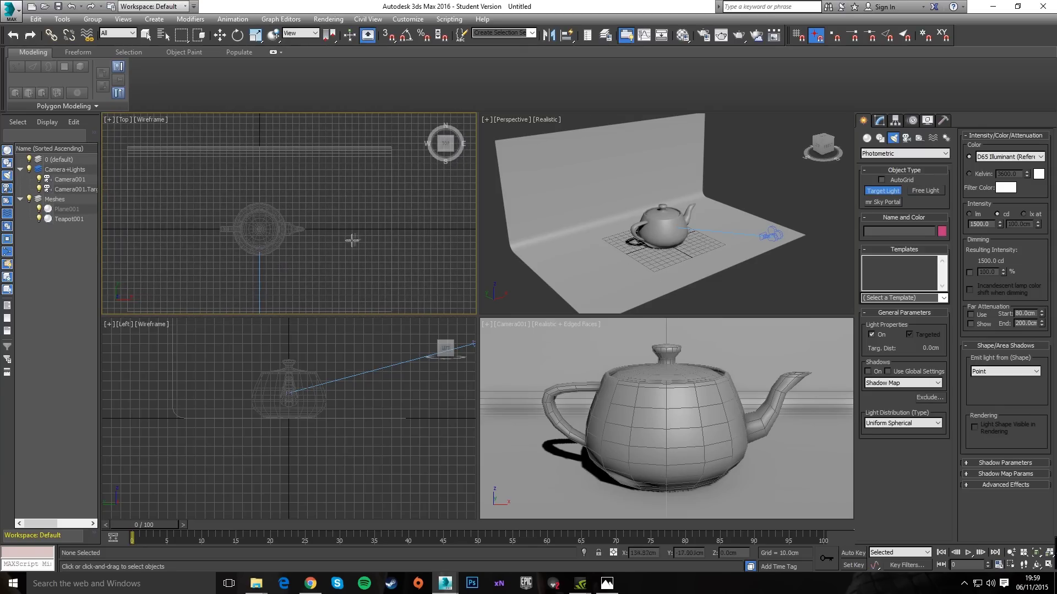
Create a photometric target light in the Top view with its target at X 0, Y 0
left_click_drag(381, 230, 281, 181)
key("w")
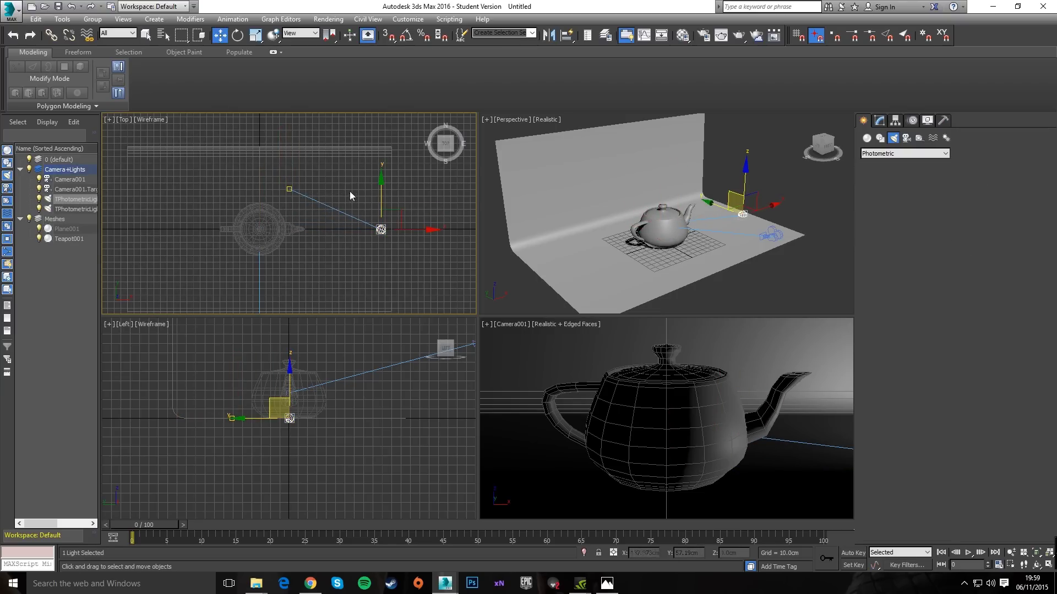
left_click(289, 189)
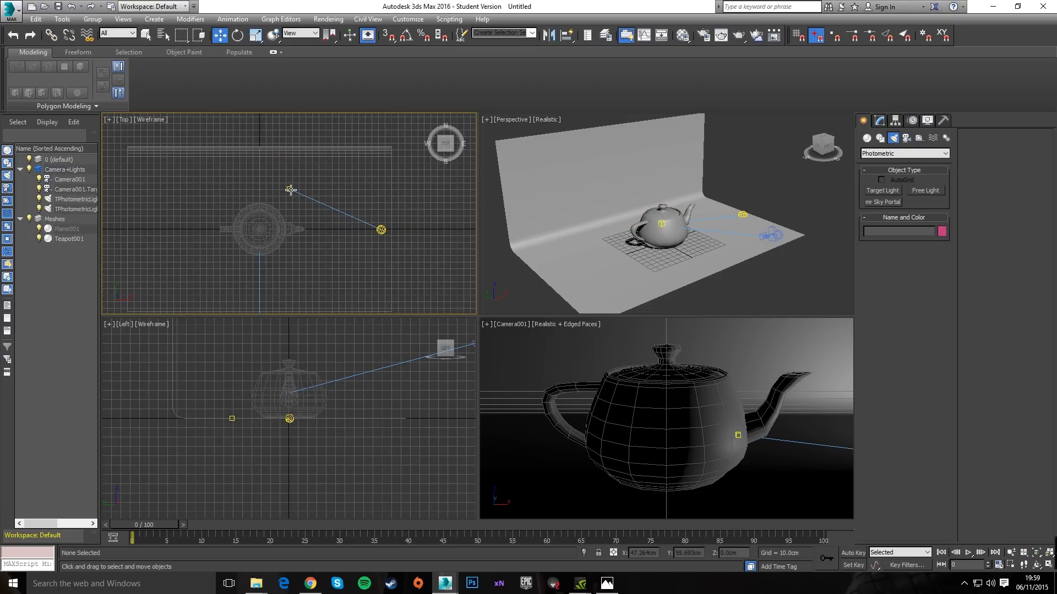
right_click(663, 553)
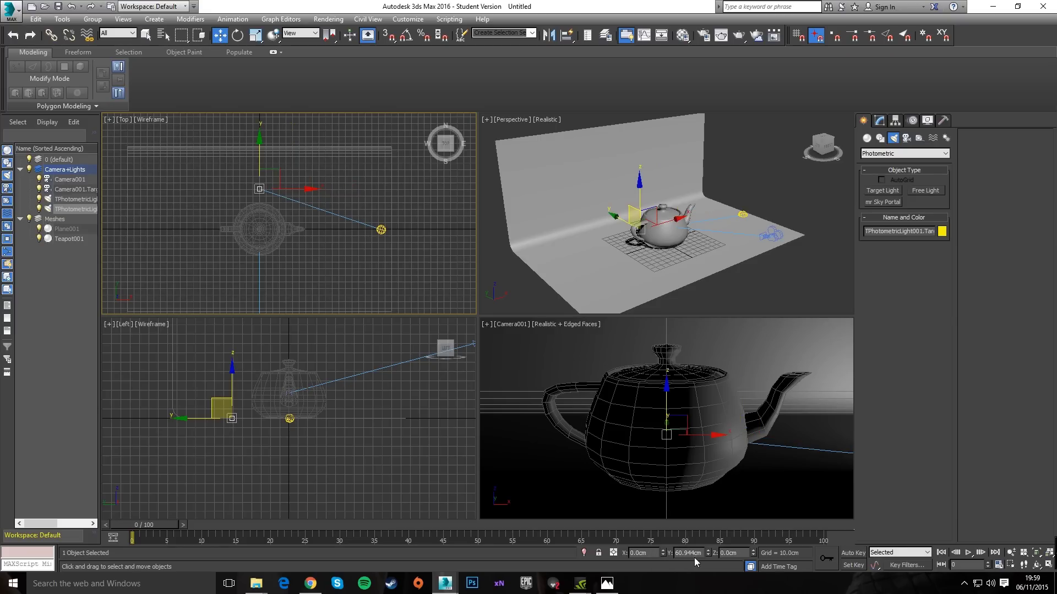
right_click(708, 553)
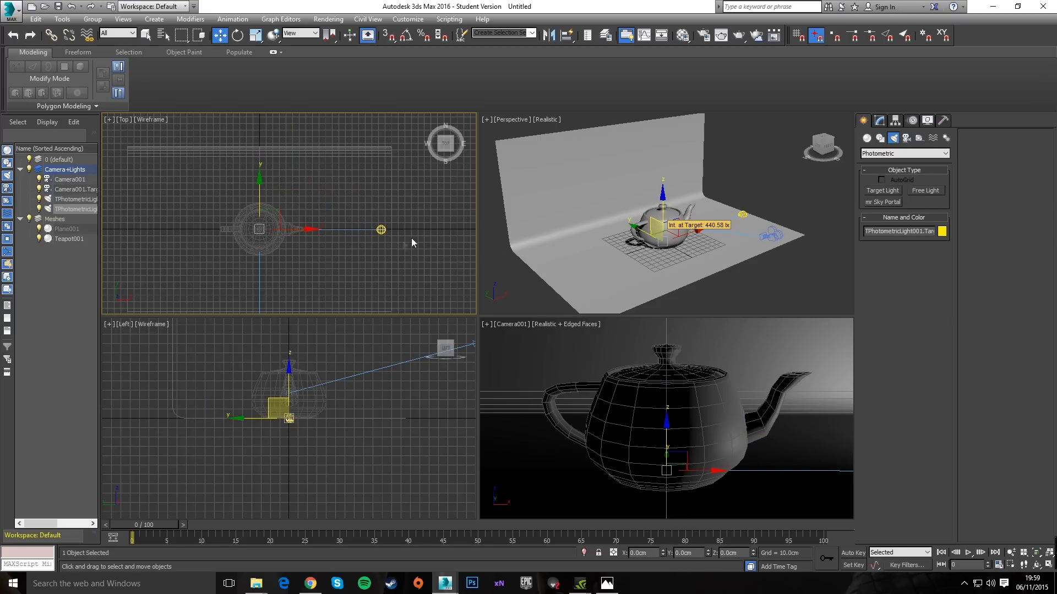
Raise the light high above the teapot in the Left view and render the Camera001 view
left_click(380, 231)
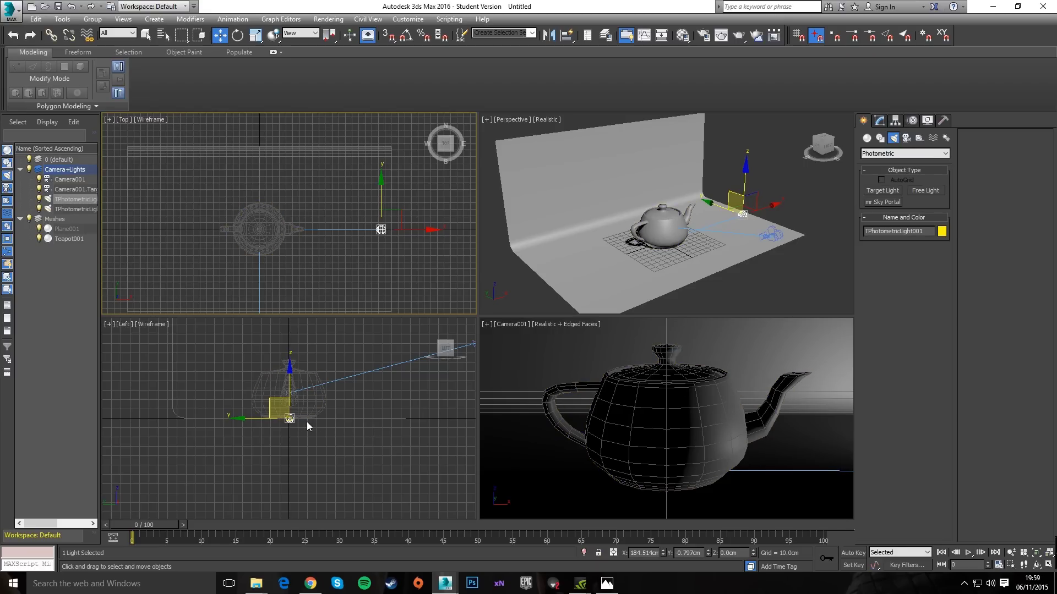
middle_click_drag(306, 422, 292, 424)
left_click_drag(280, 351, 278, 327)
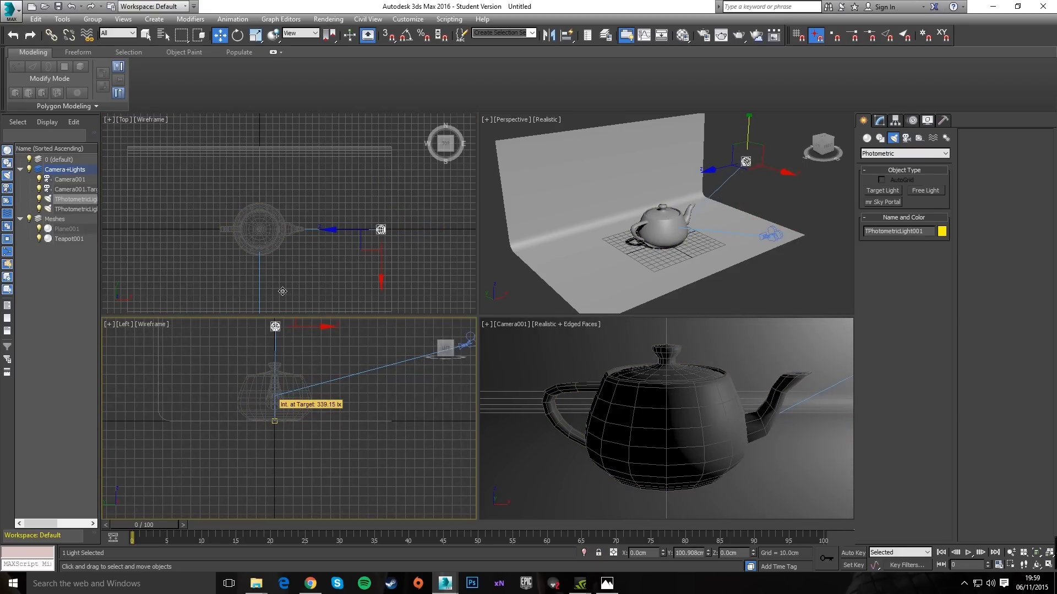
left_click(799, 469)
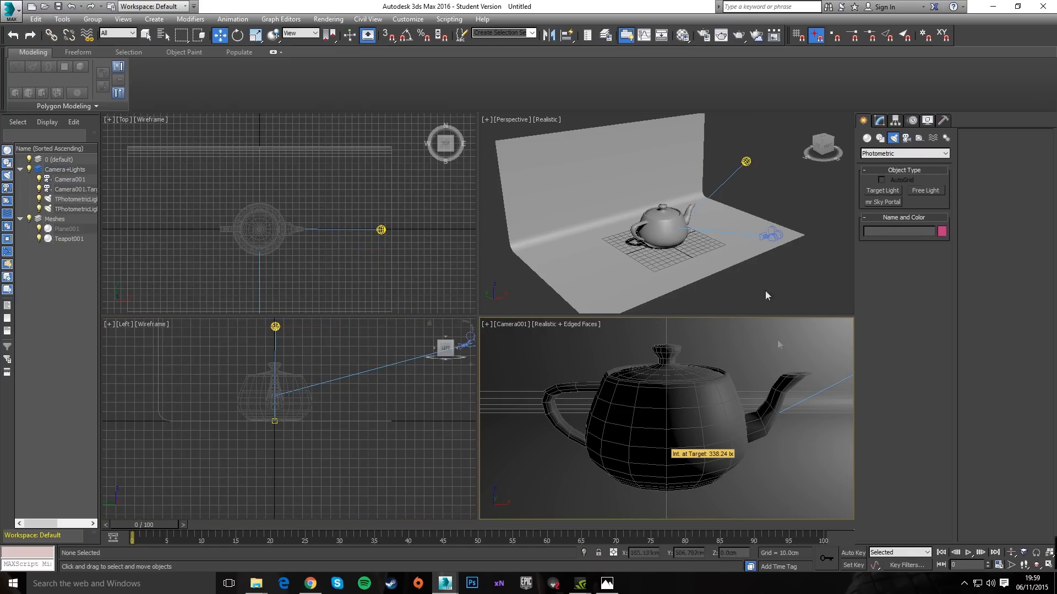
left_click(738, 36)
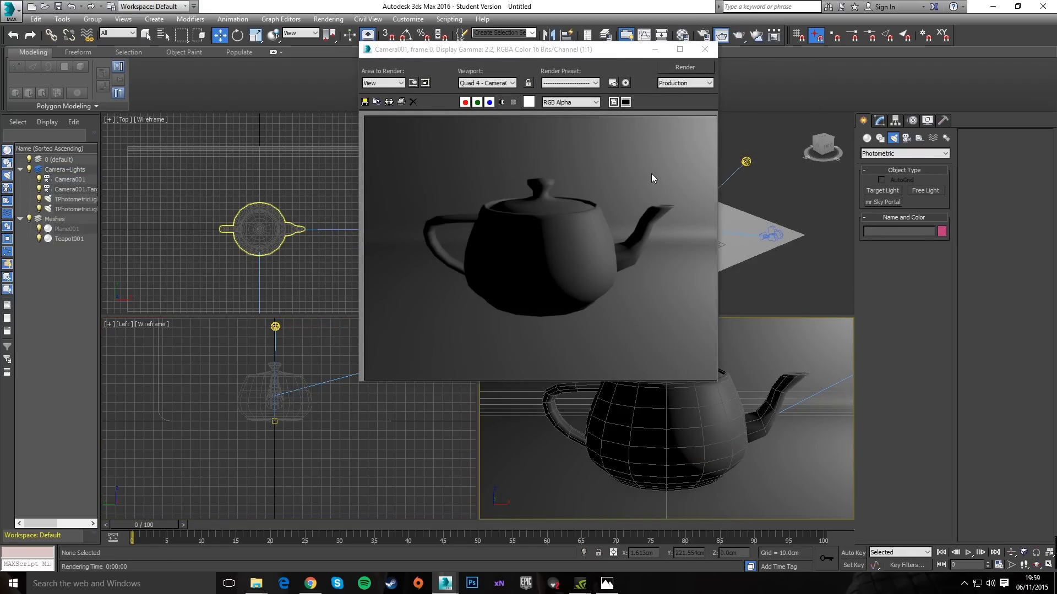
Close the render, then give the Top view Realistic shading and maximize it
left_click(705, 50)
left_click(379, 231)
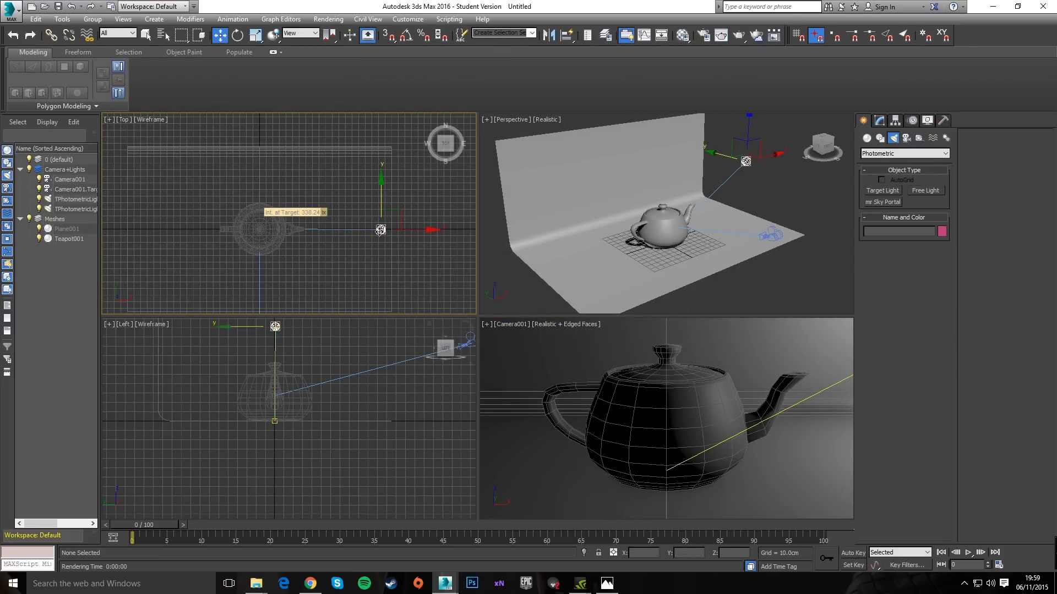
middle_click_drag(259, 228, 288, 213)
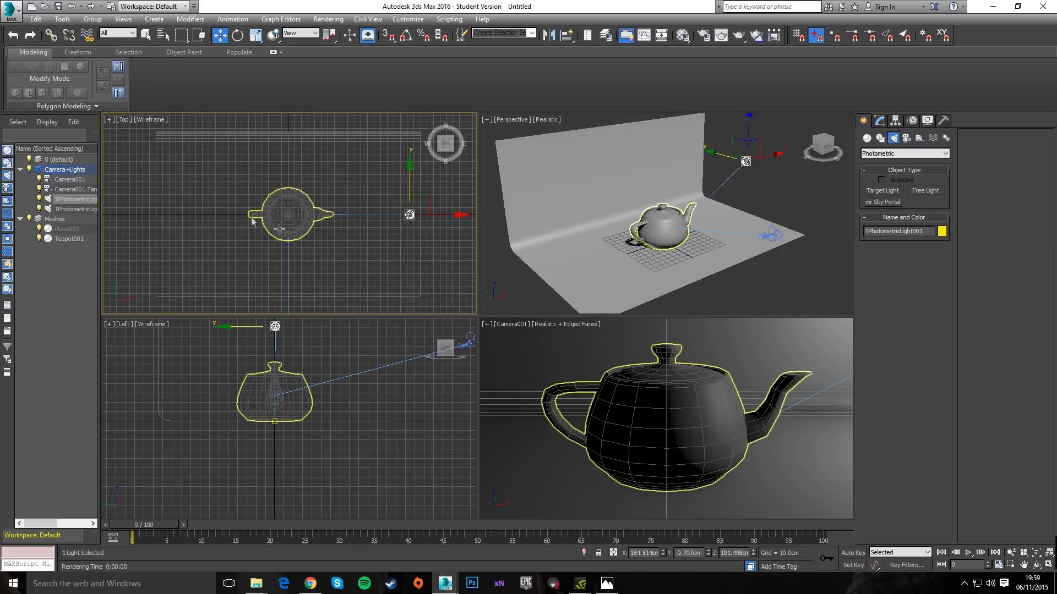
key("F3")
scroll(259, 226, "up", 2)
scroll(275, 231, "down", 4)
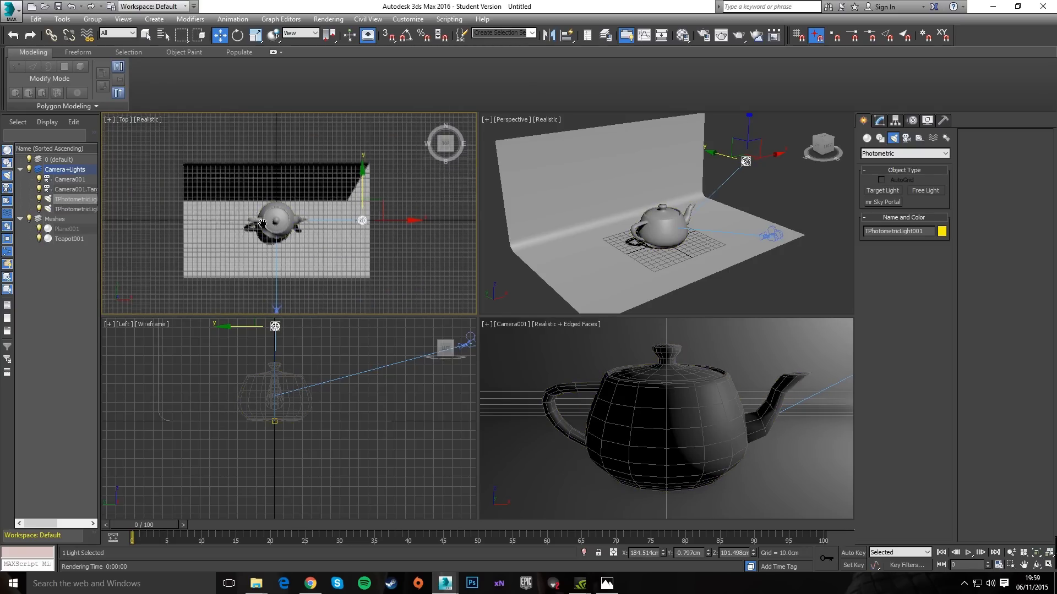
key("alt+w")
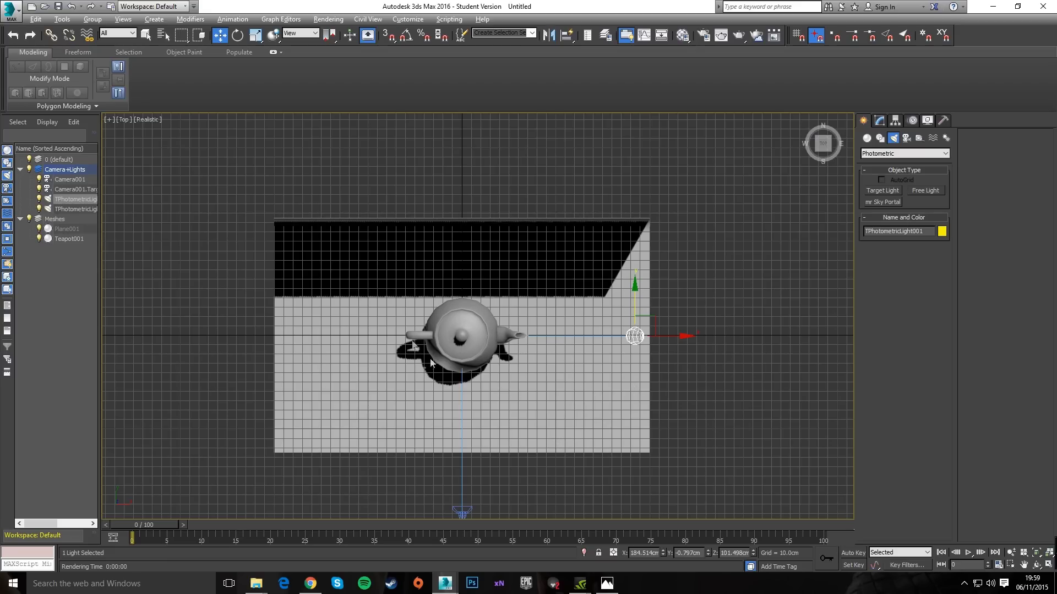
Turn on Ray Traced Shadows for the photometric light
left_click(607, 584)
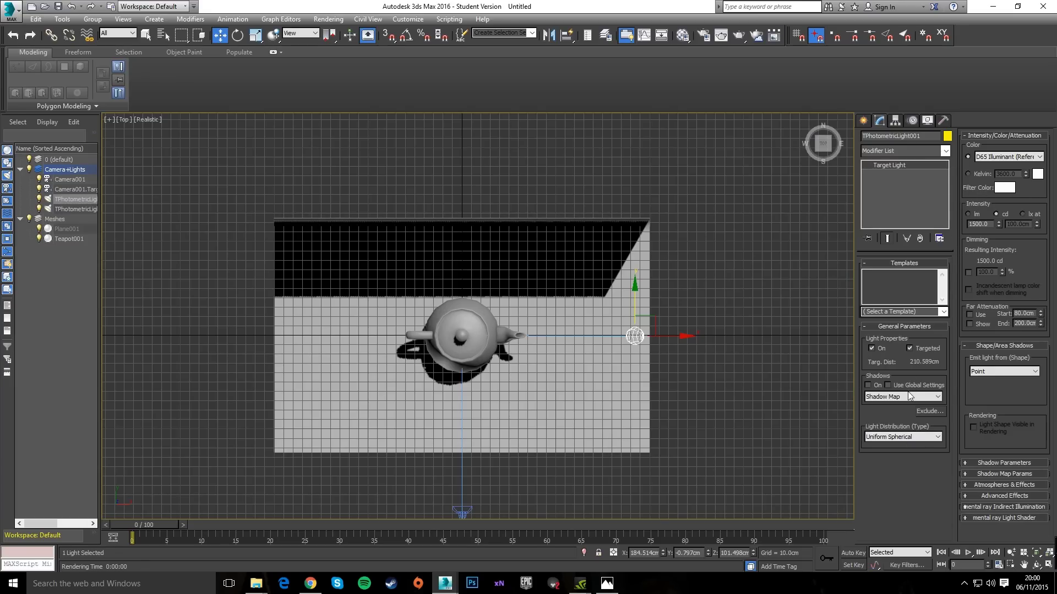
left_click(868, 385)
left_click(906, 397)
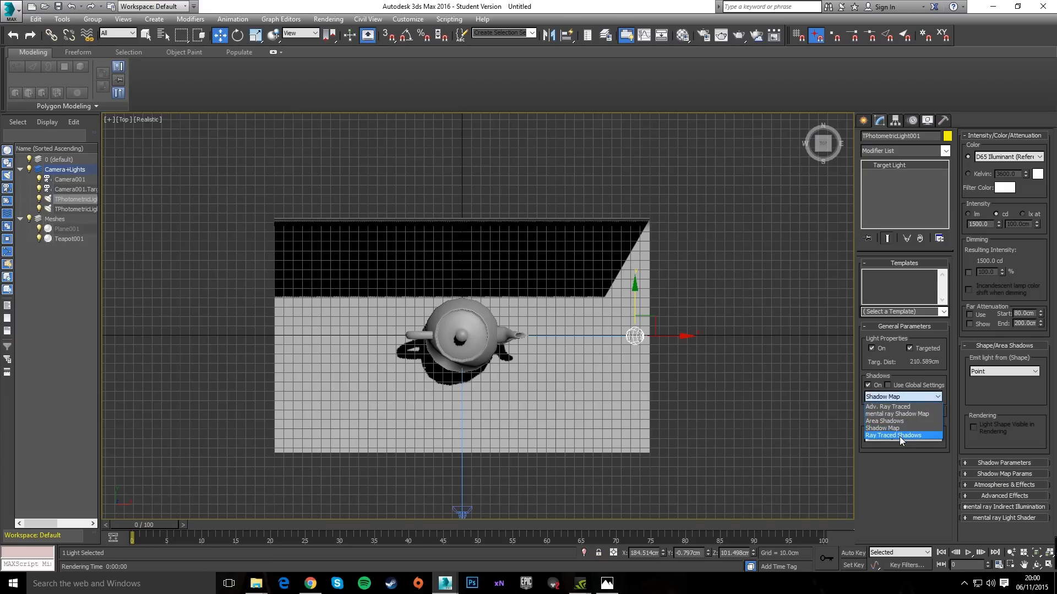
left_click(901, 432)
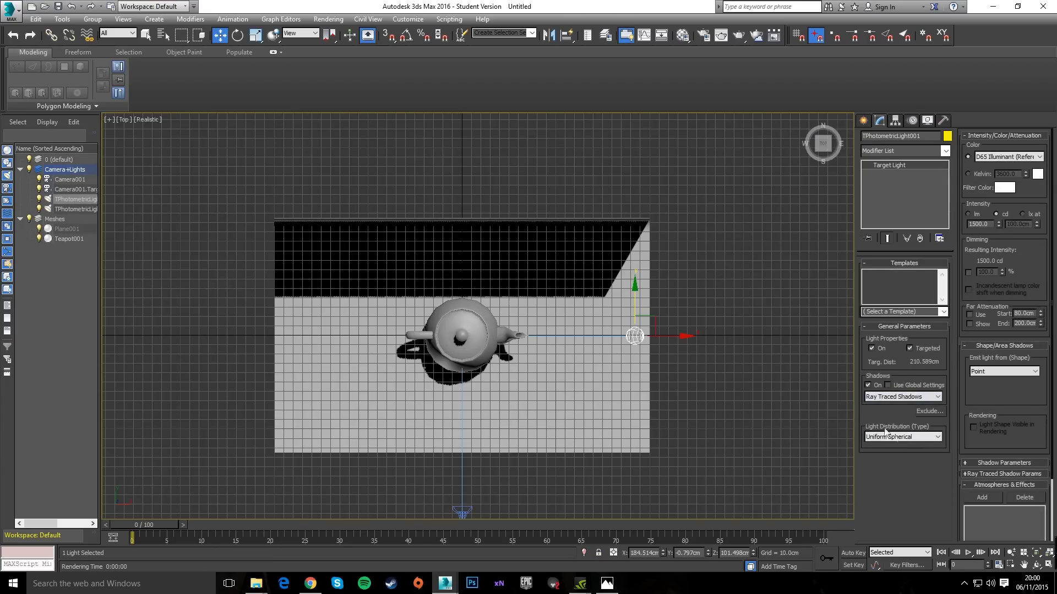
Make the light emit from a Rectangle of 100 cm length and 100 cm width
left_click(1010, 372)
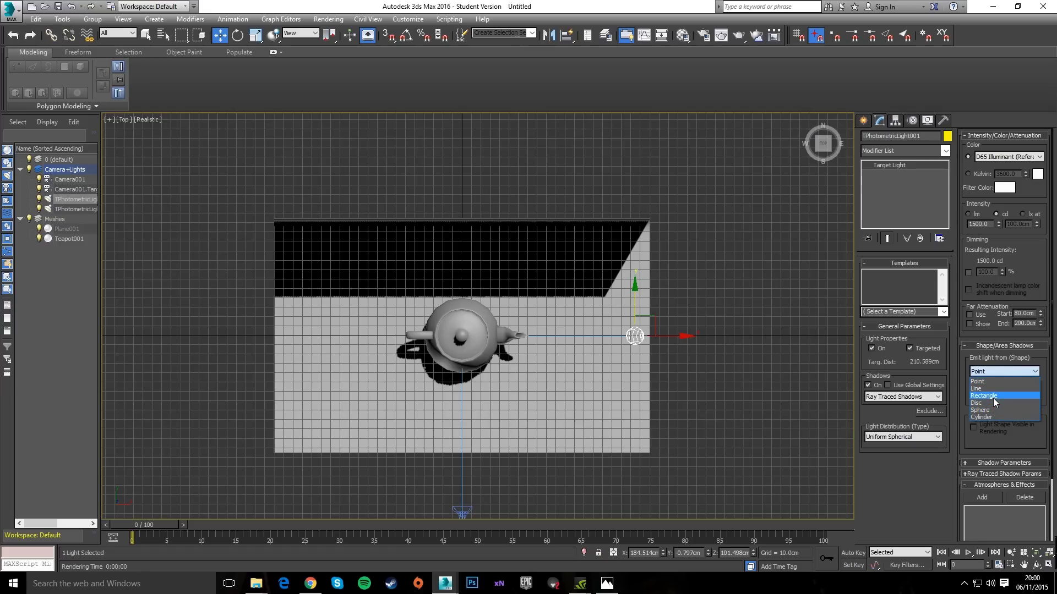
left_click(1006, 396)
double_click(1007, 384)
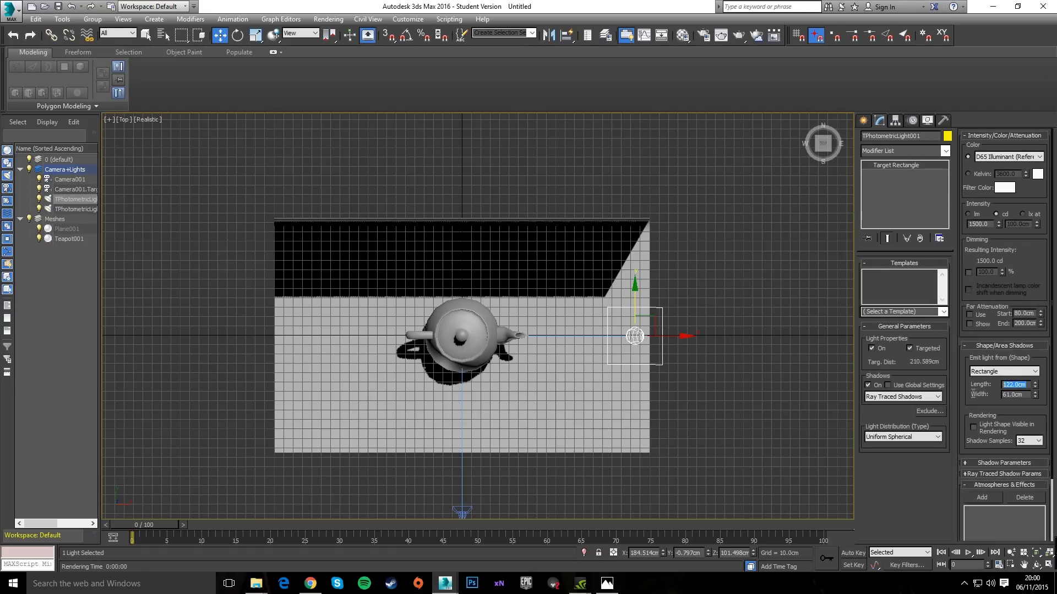
type("100")
key("Tab")
type("100")
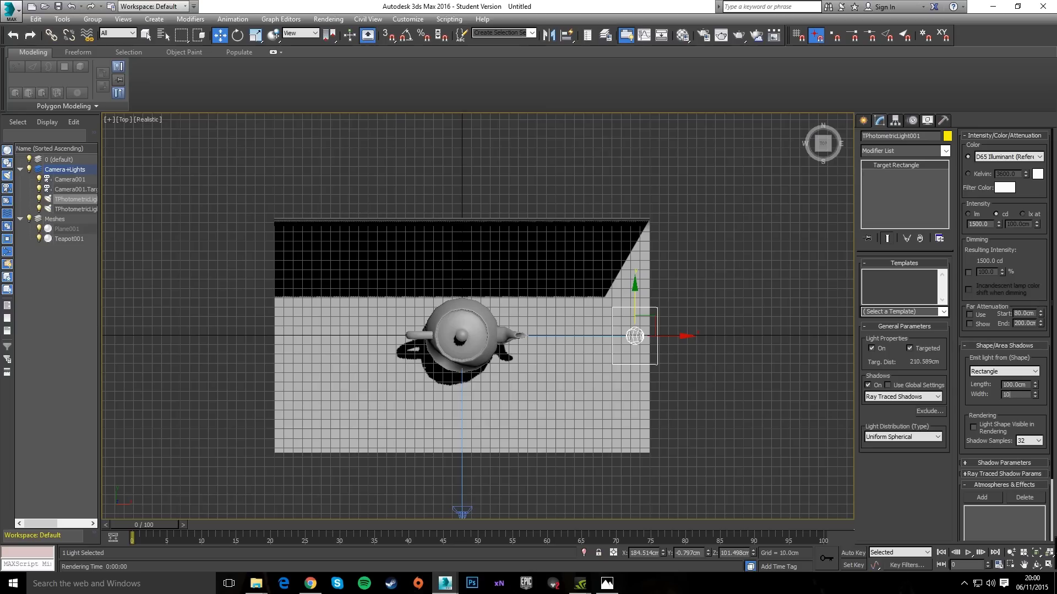
key("Return")
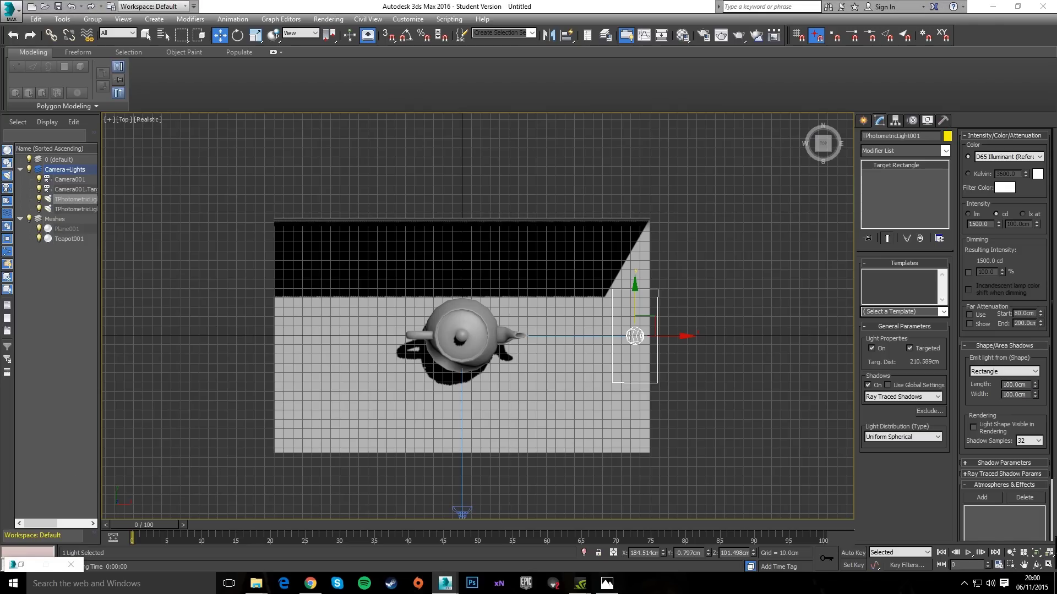
middle_click_drag(632, 404, 580, 378)
key("alt+w")
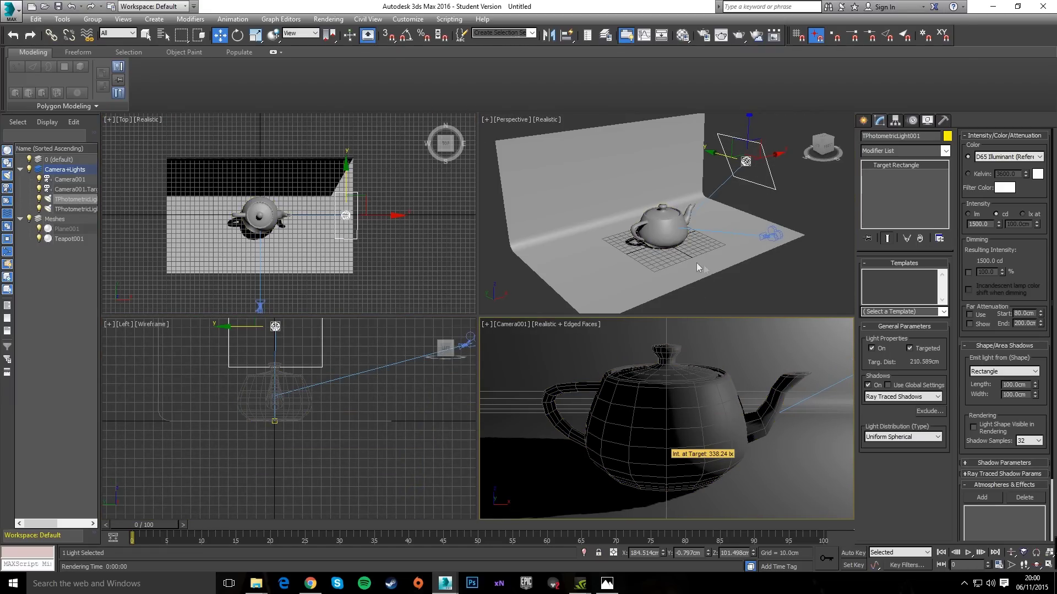
Set the light colour by Kelvin temperature to 14500 K
middle_click_drag(718, 261, 708, 259)
scroll(695, 242, "up", 5)
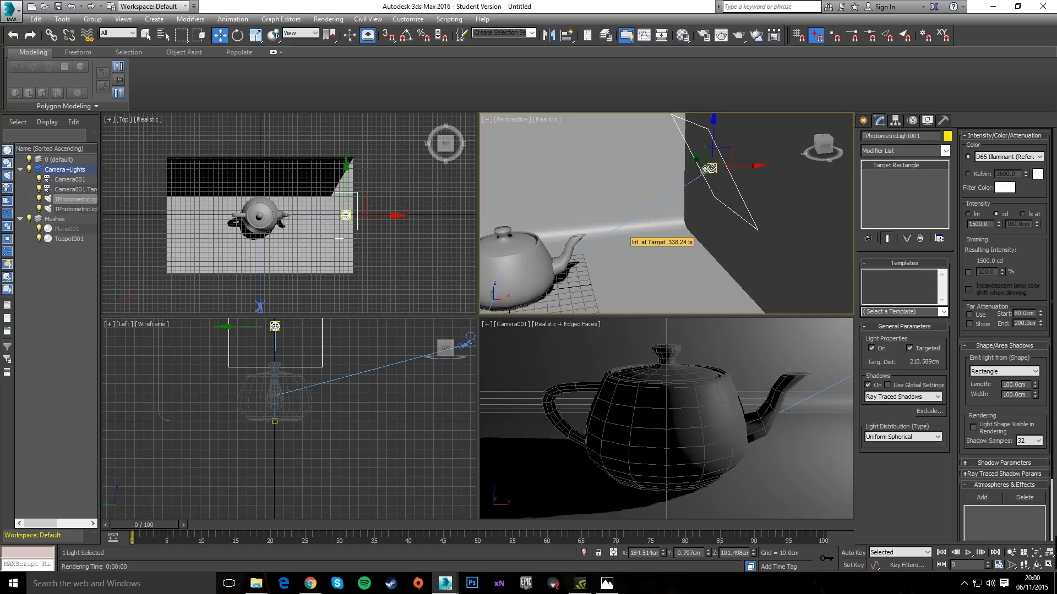
left_click(997, 158)
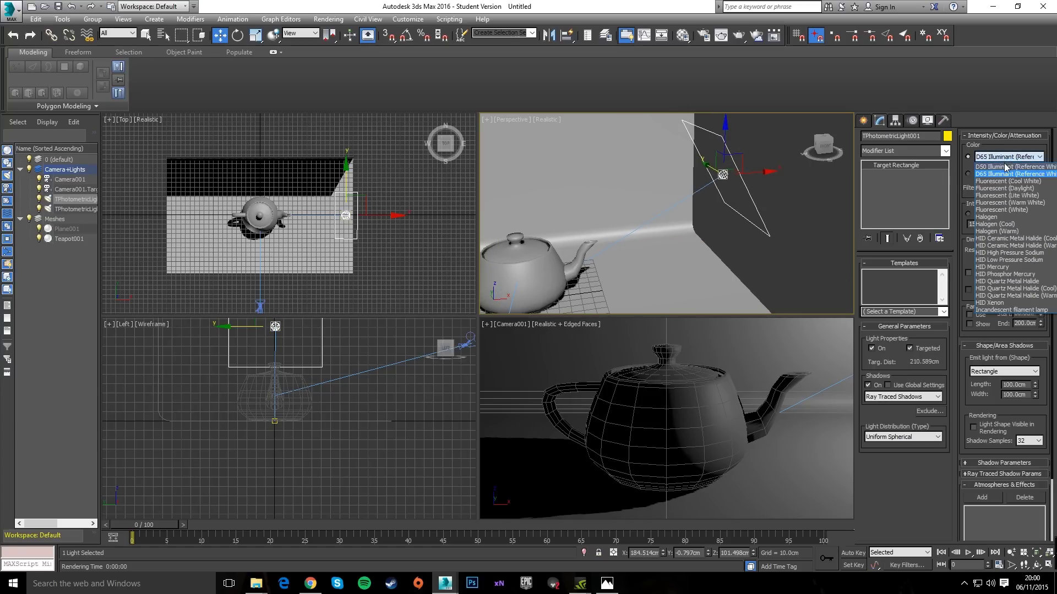
left_click(1013, 174)
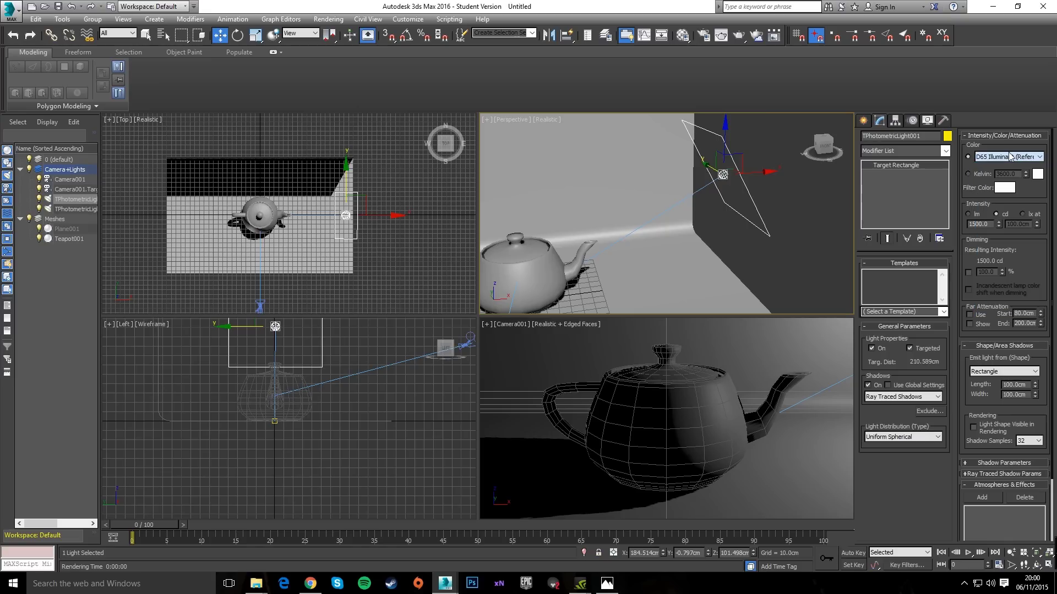
left_click(969, 173)
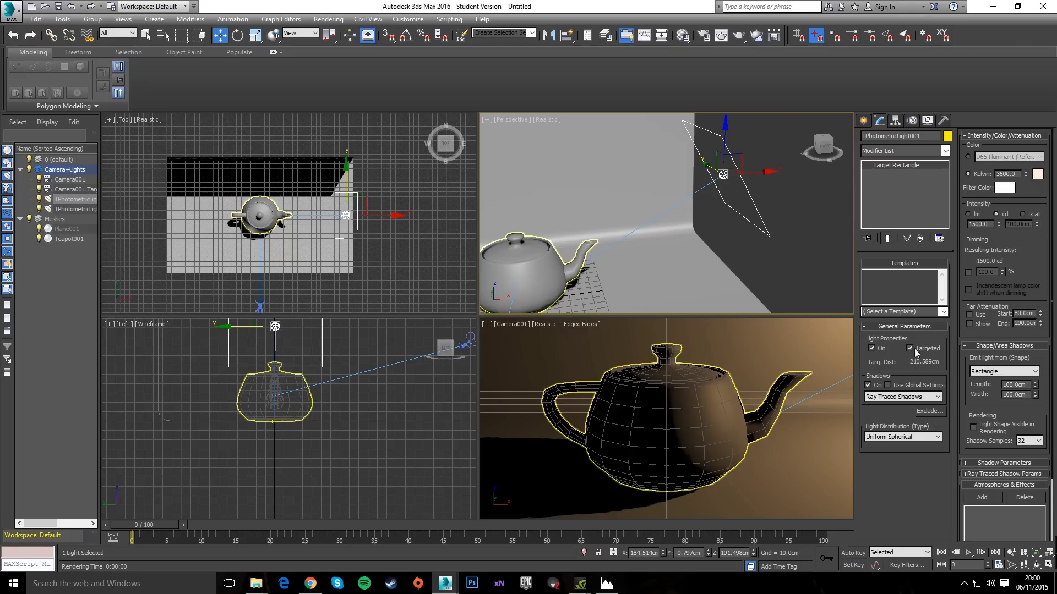
left_click(1017, 174)
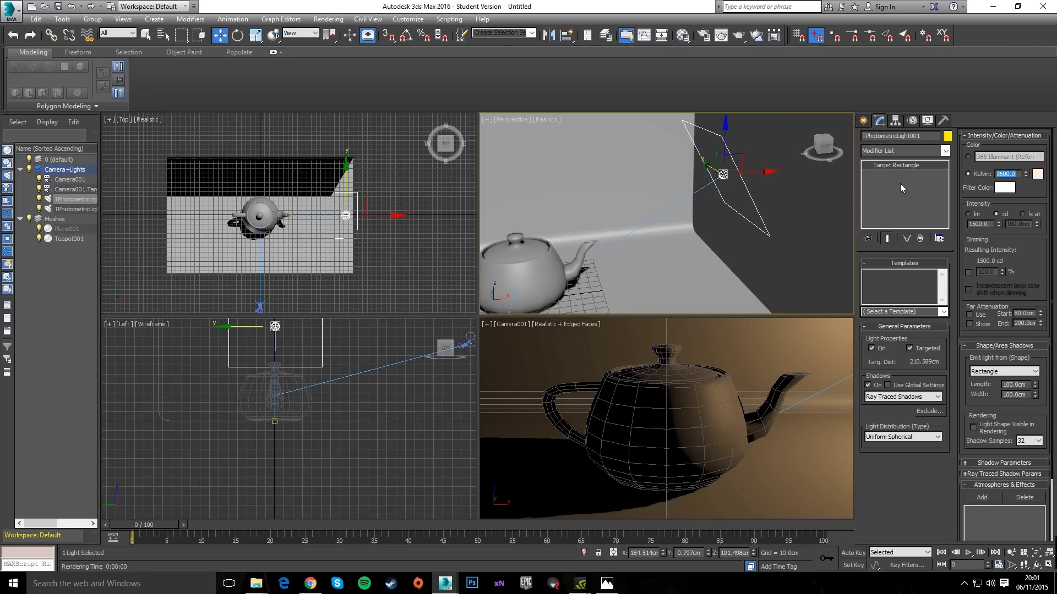
type("10000")
key("Return")
type("14500")
key("Return")
Move the light in the Top view toward the backdrop's right edge, about Y -52.7 cm
left_click(761, 484)
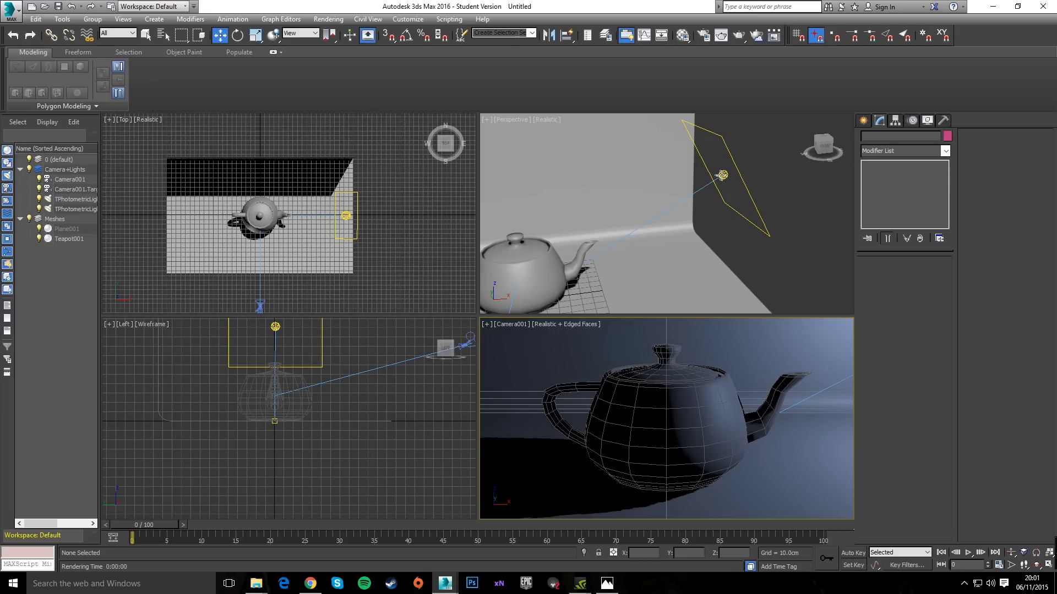
left_click(717, 193)
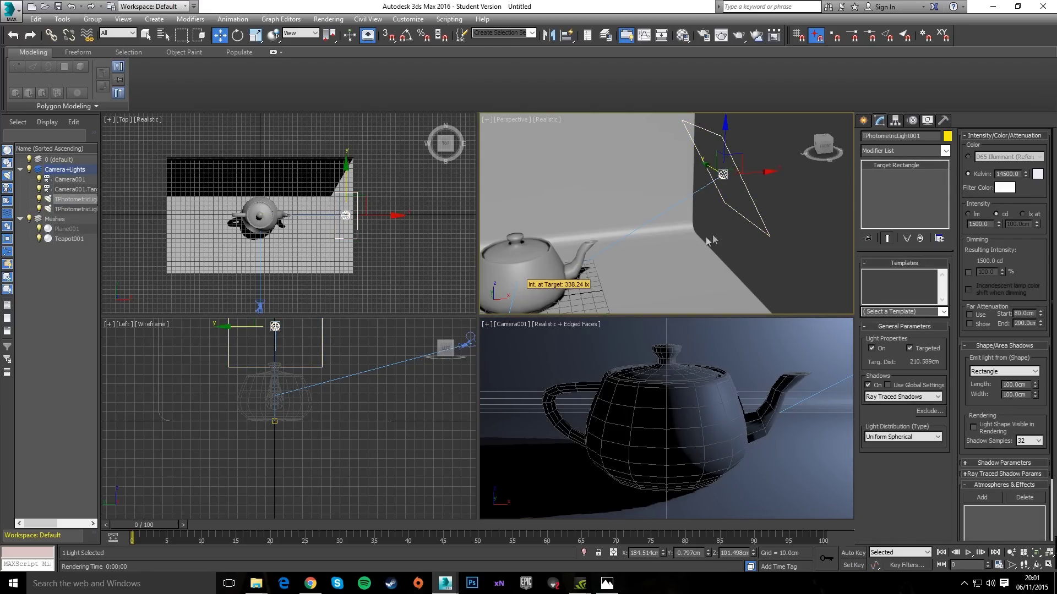
middle_click_drag(341, 221, 336, 214)
left_click_drag(356, 191, 358, 215)
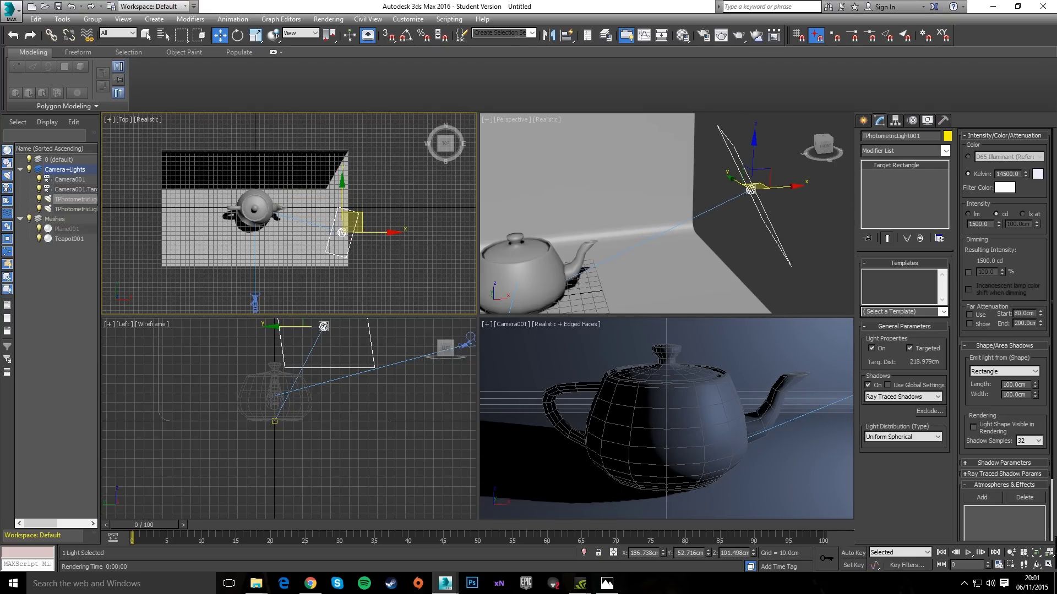
Position the cold light at X 200, Y -30, Z 90 cm
key("shift+q")
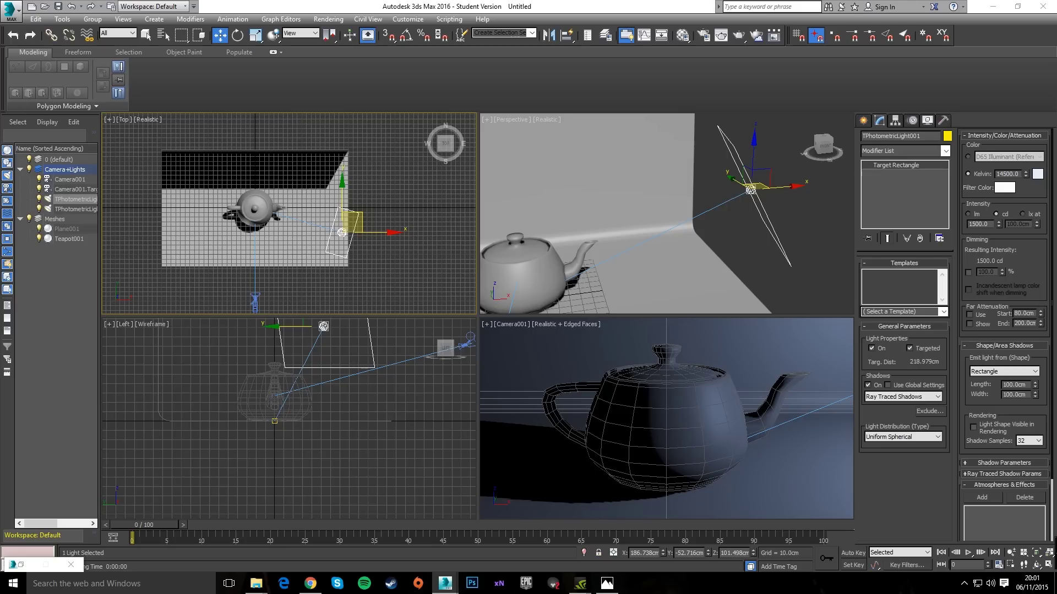
double_click(646, 554)
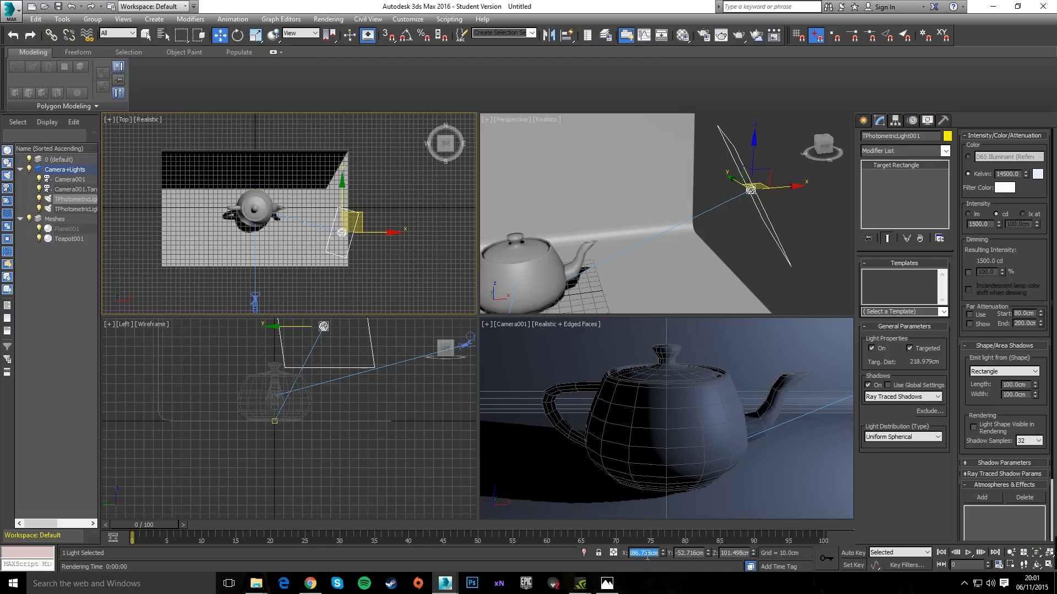
type("200")
key("Return")
key("Tab")
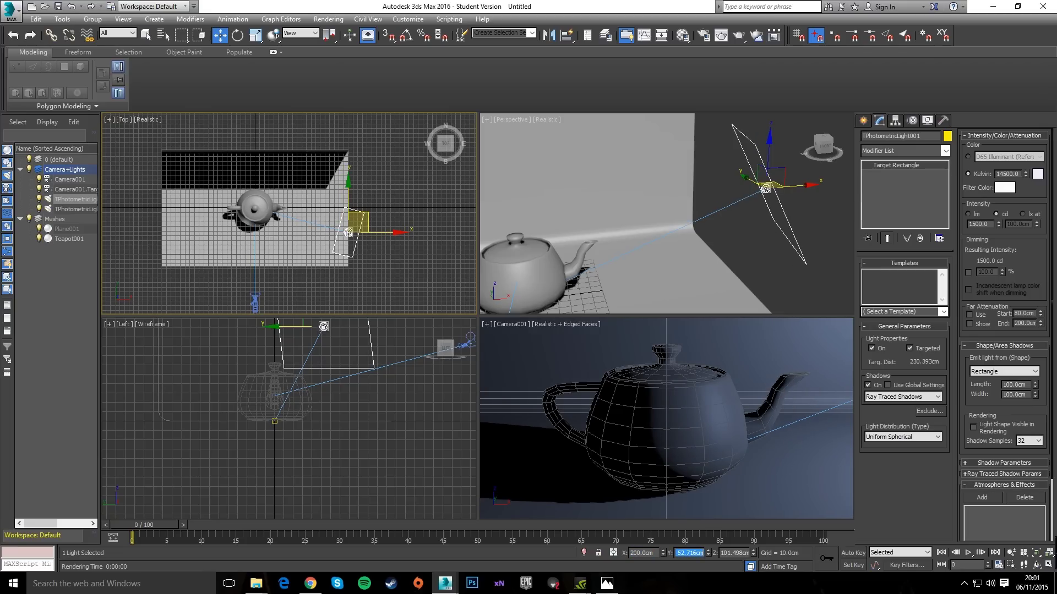
type("-30")
key("Return")
key("Tab")
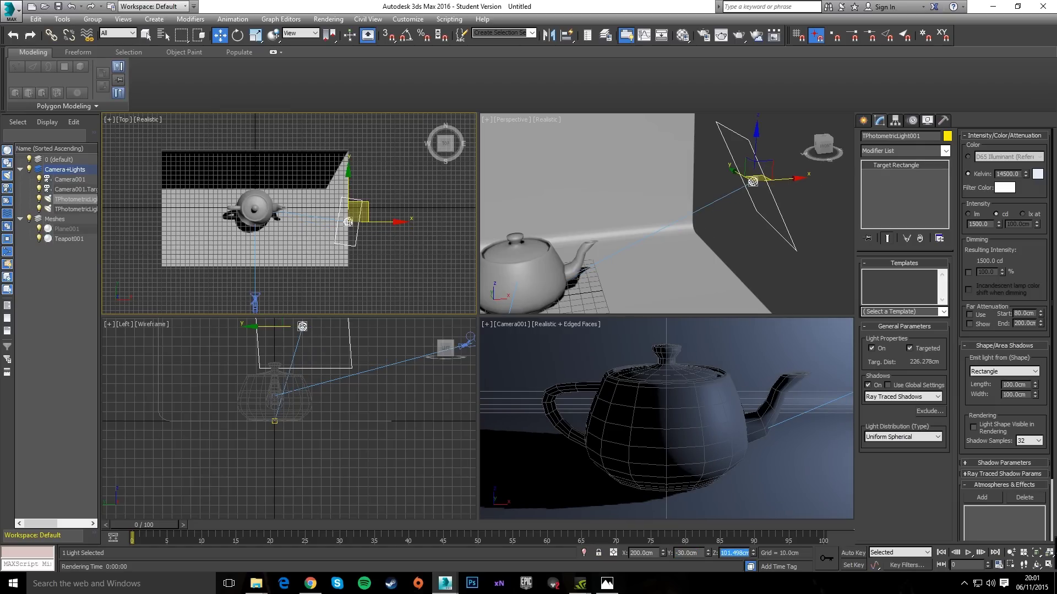
type("90")
key("Return")
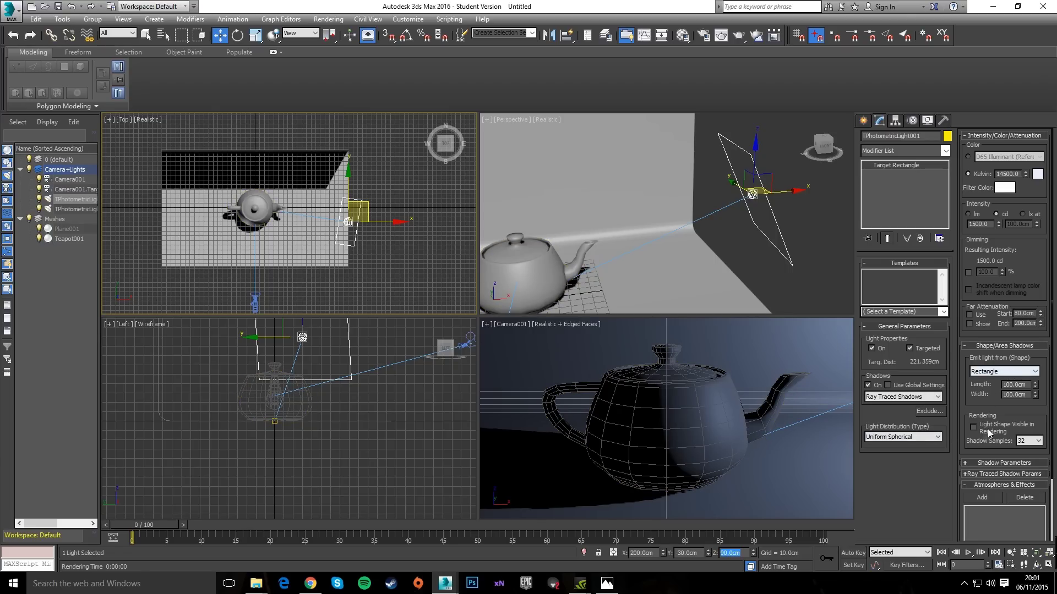
Keep the light's intensity at 1500 cd and Shift-drag a copy to the backdrop's left side
left_click(995, 463)
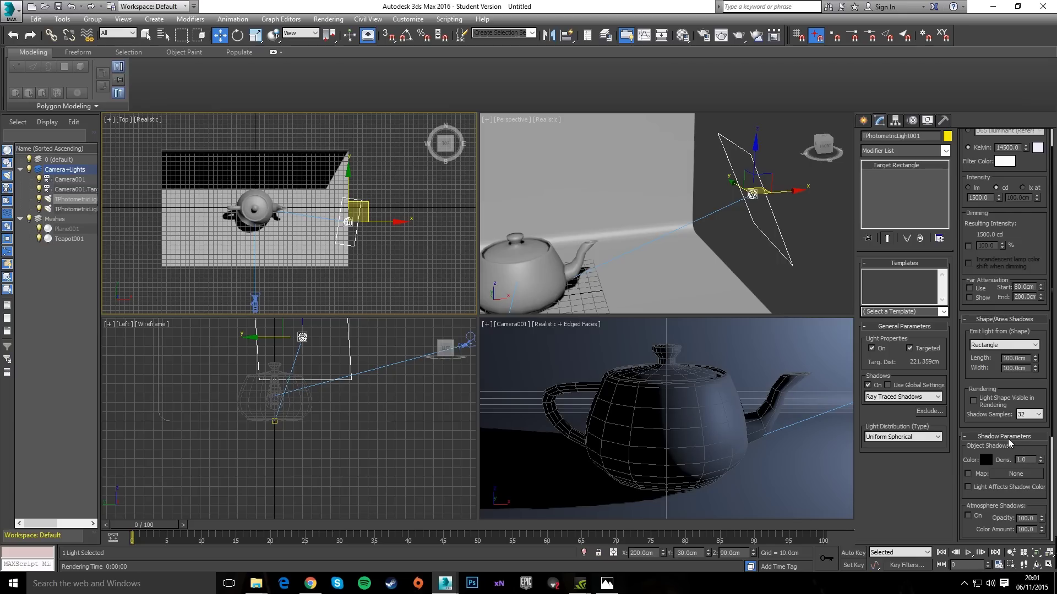
left_click(1008, 438)
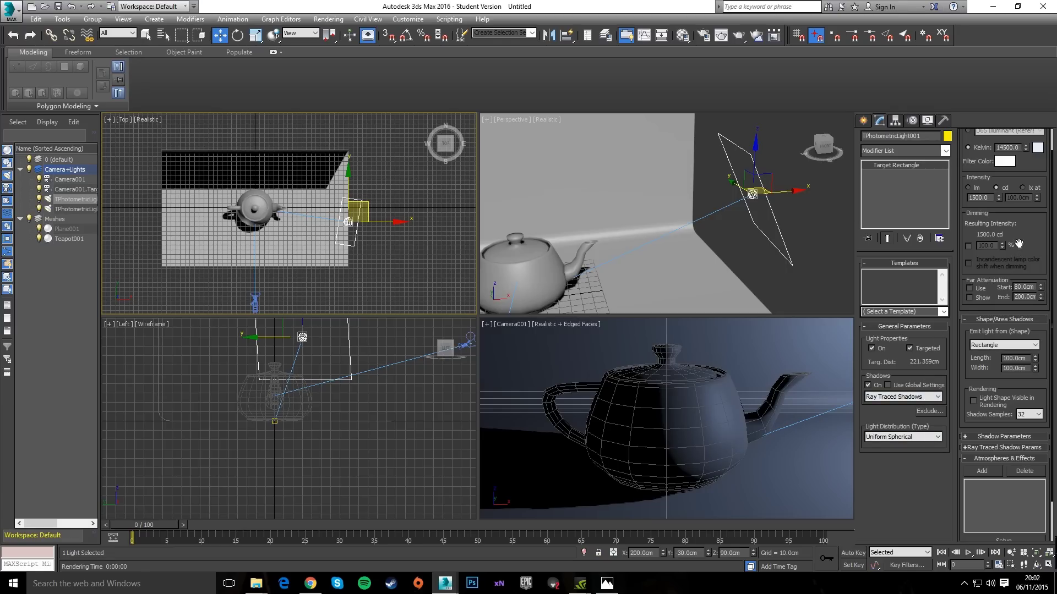
left_click_drag(1022, 245, 1025, 270)
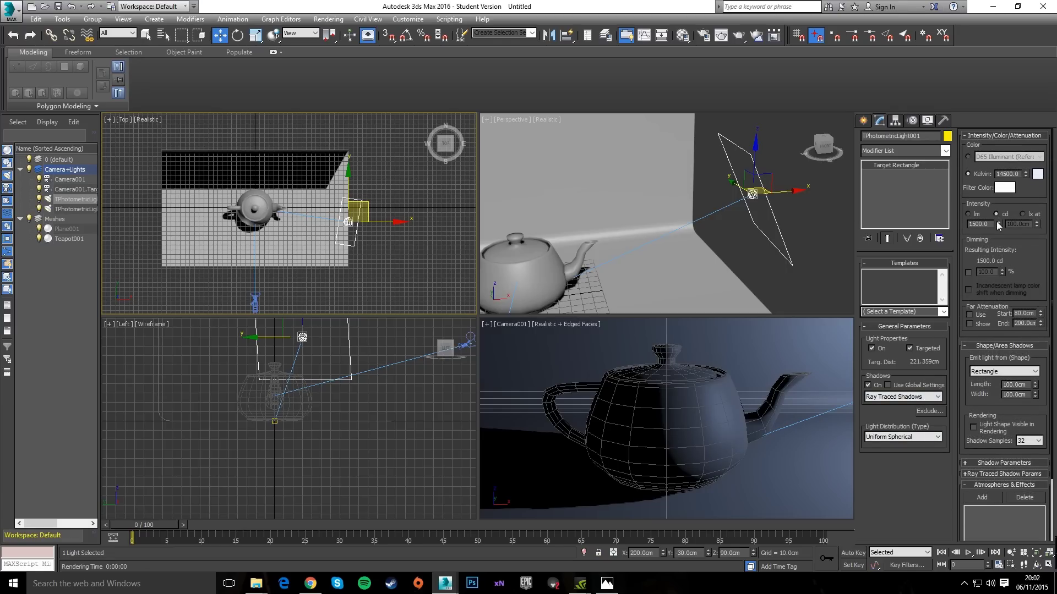
mouse_move(999, 225)
left_mouse_down()
mouse_move(995, 17)
mouse_move(994, 515)
mouse_move(988, 187)
mouse_move(989, 239)
mouse_move(989, 224)
left_mouse_up()
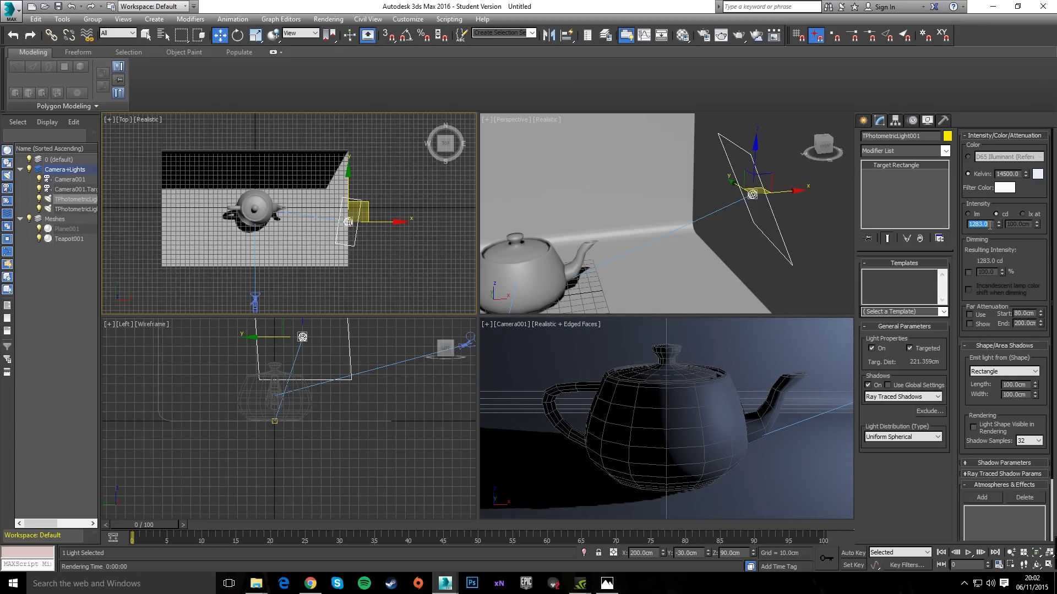
type("1500")
key("Return")
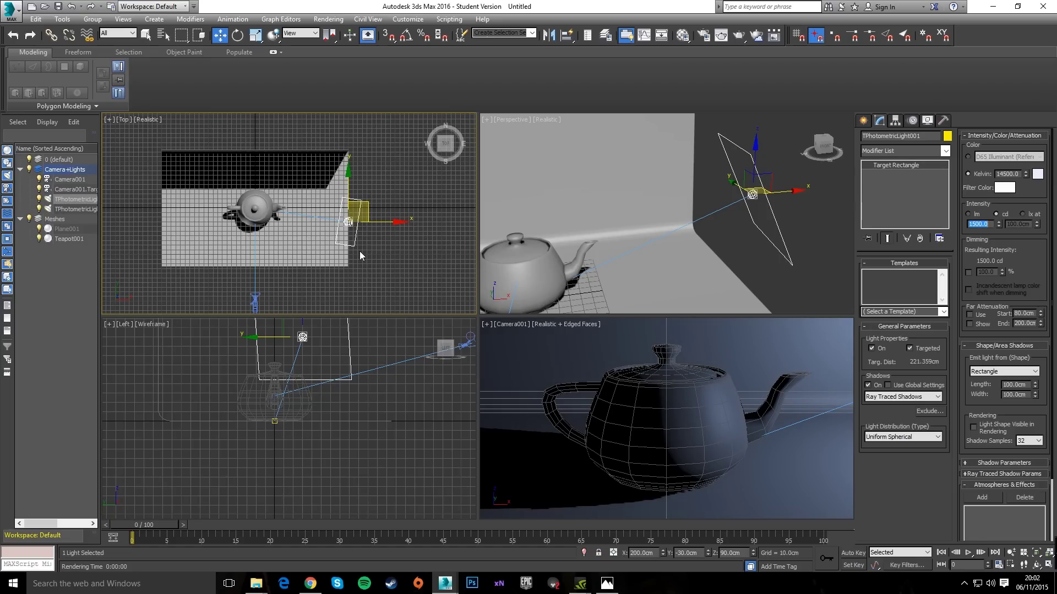
middle_click_drag(385, 261, 401, 257)
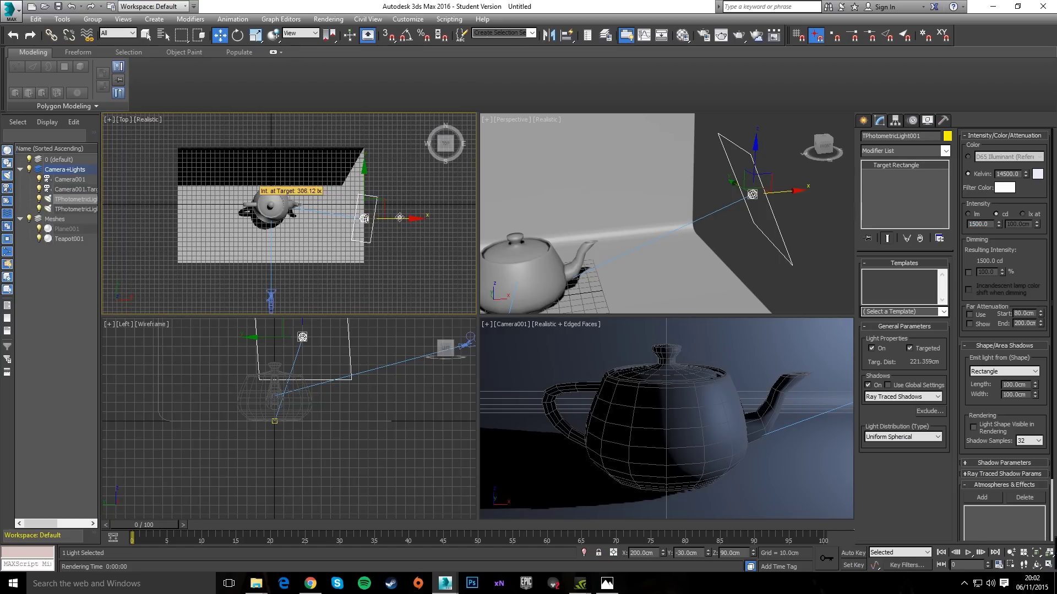
mouse_move(403, 218)
left_mouse_down("shift")
mouse_move(203, 229)
mouse_move(213, 228)
left_mouse_up("shift")
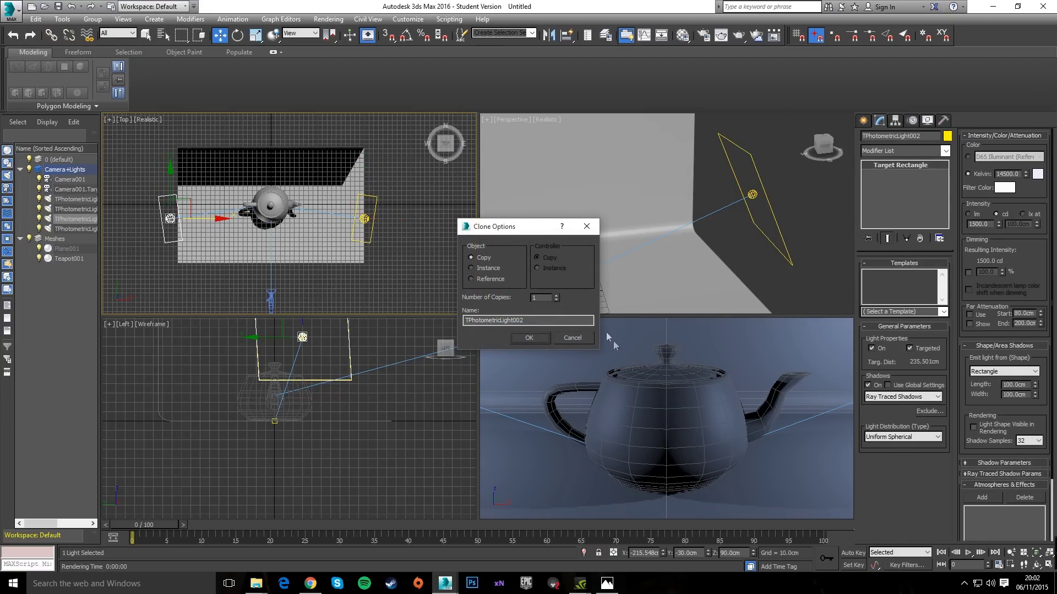
Name the copy Warm Light and rename the original light to Cold Light
double_click(522, 321)
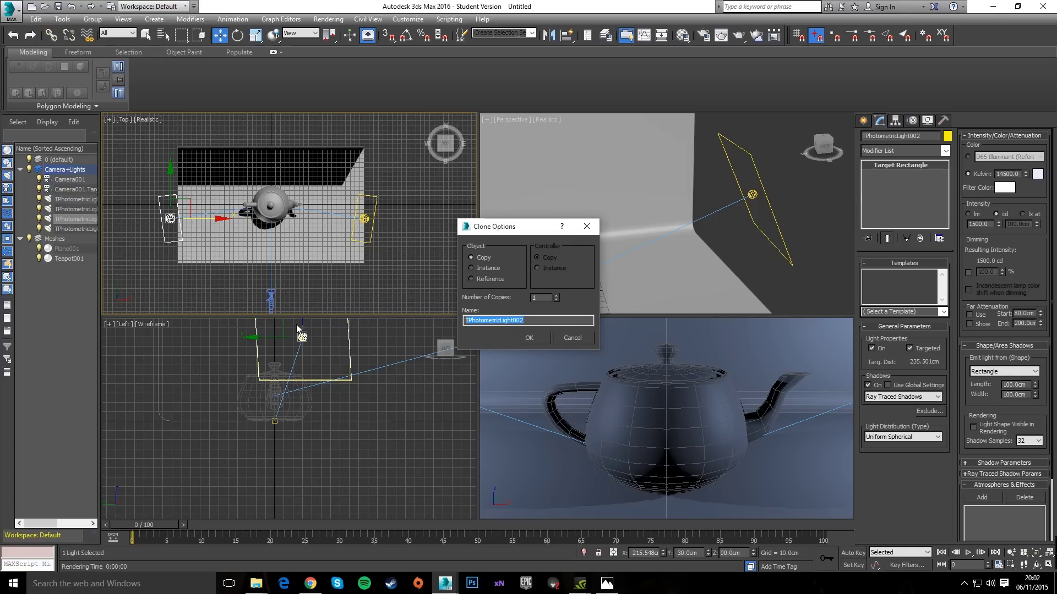
type("Warm Light")
key("Return")
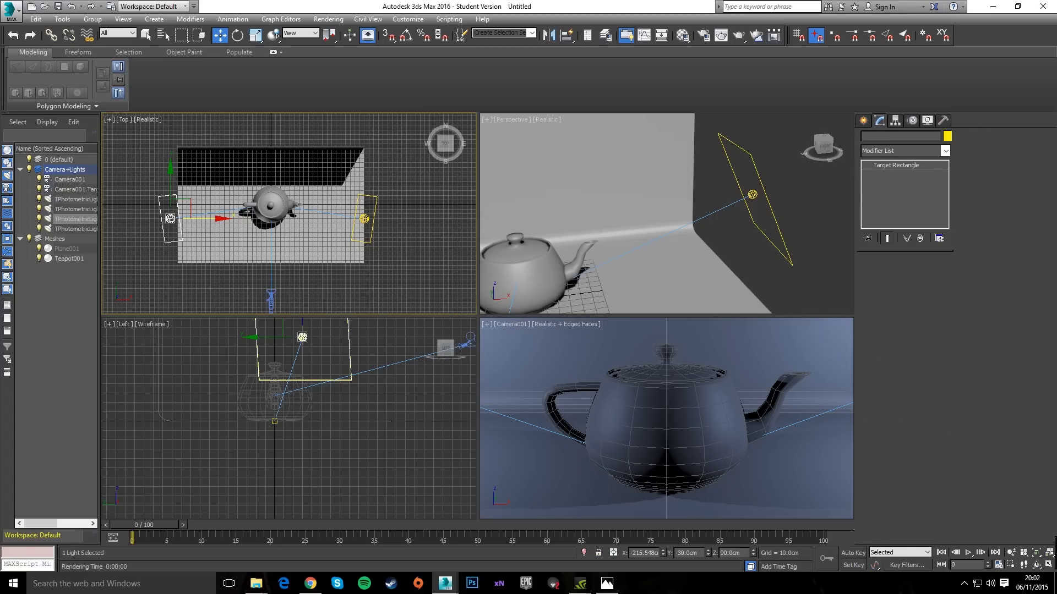
left_click(366, 218)
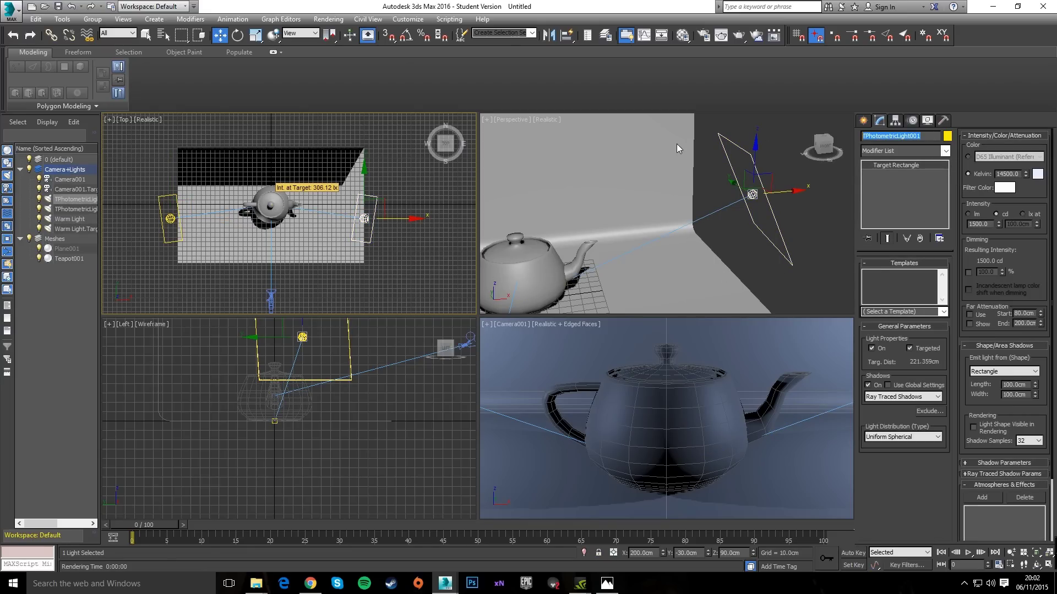
type("Cold Light")
key("Return")
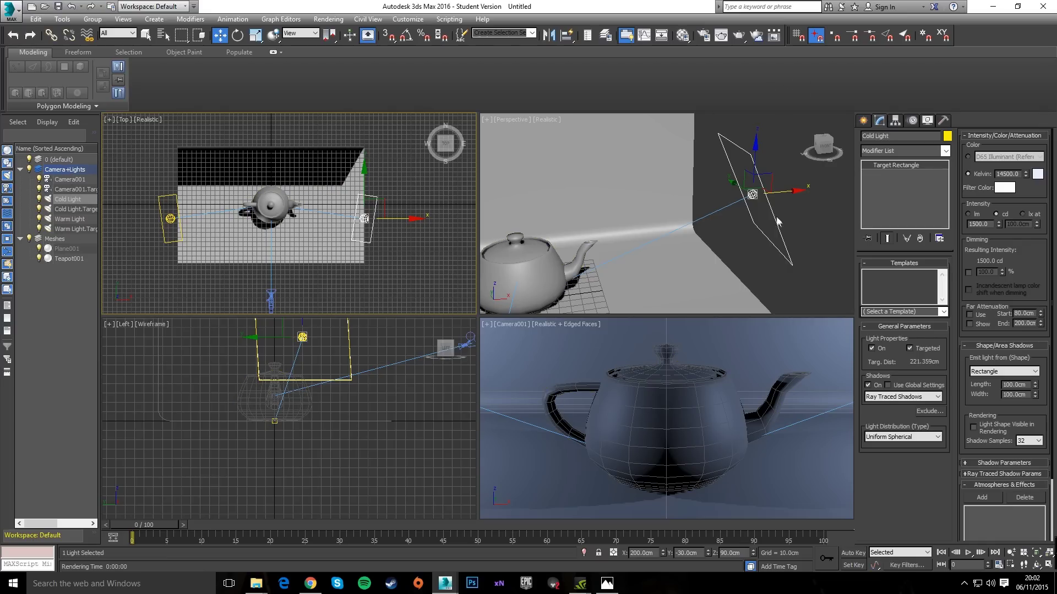
Move Warm Light to X -150 cm
left_click(171, 233)
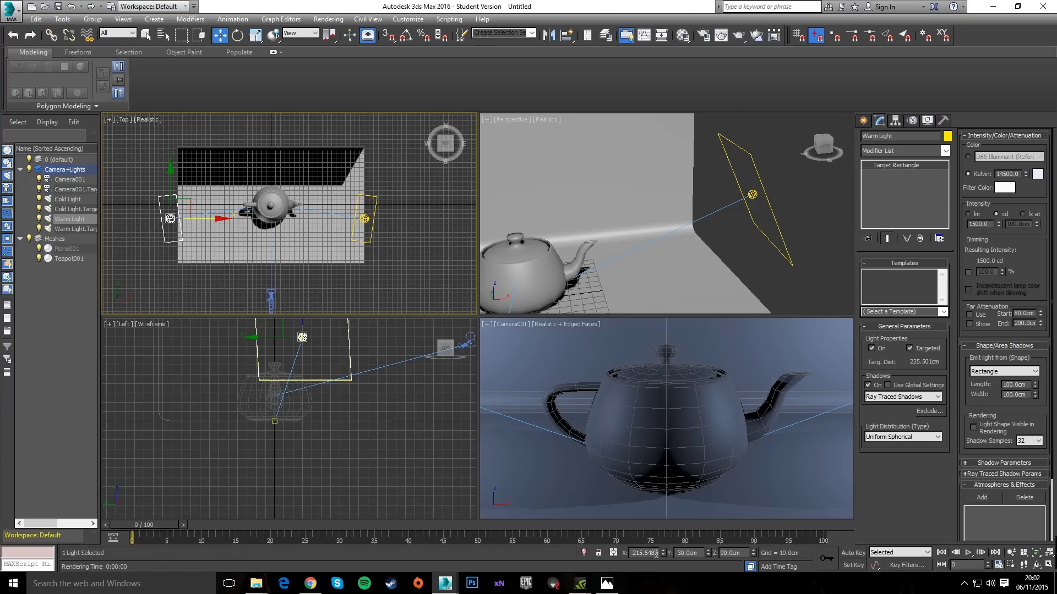
double_click(655, 553)
type("-")
type("150")
key("Return")
double_click(645, 553)
type("-150")
key("Return")
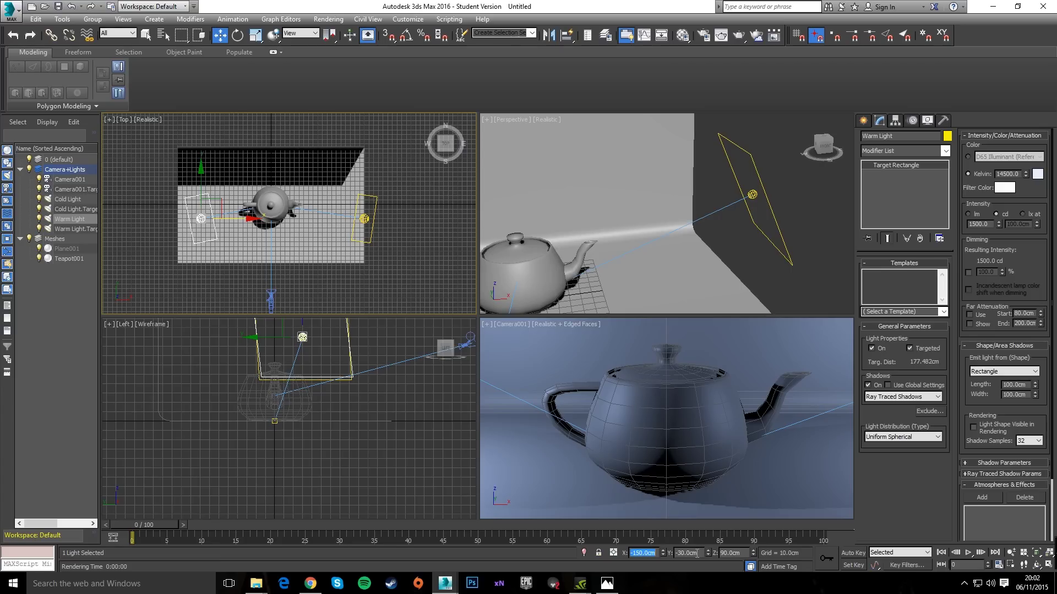
Set Warm Light's Y position to -100 cm
left_click_drag(698, 553, 674, 553)
type("-100")
key("Return")
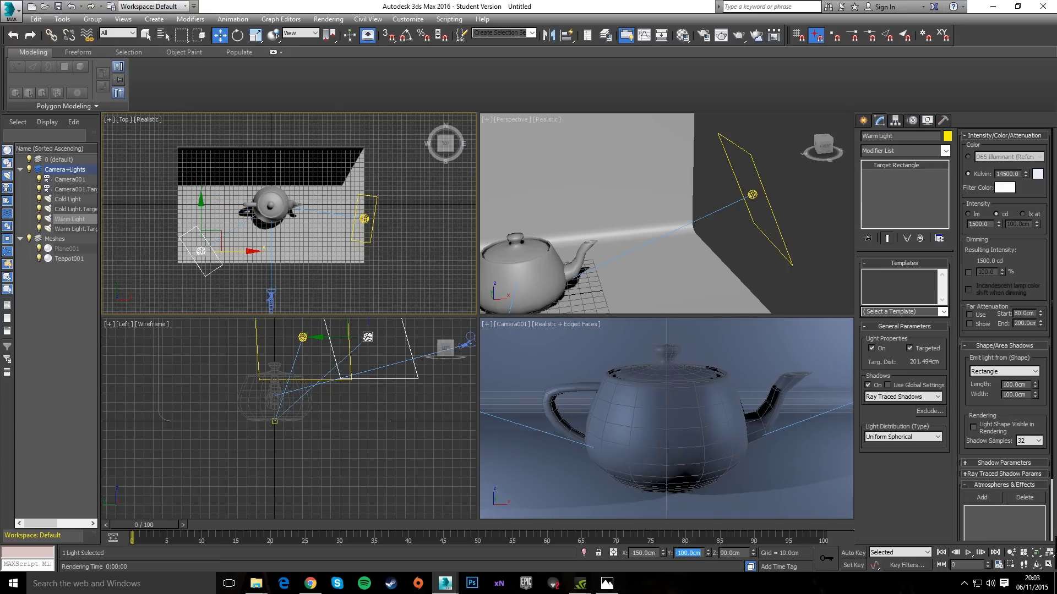
Give Warm Light a 4500 K colour temperature
mouse_move(200, 251)
left_click_drag(1021, 173, 995, 174)
type("4000")
key("Return")
type("4")
key("Return")
Set Warm Light's Z height to 110 cm
double_click(738, 552)
key("Return")
type("1")
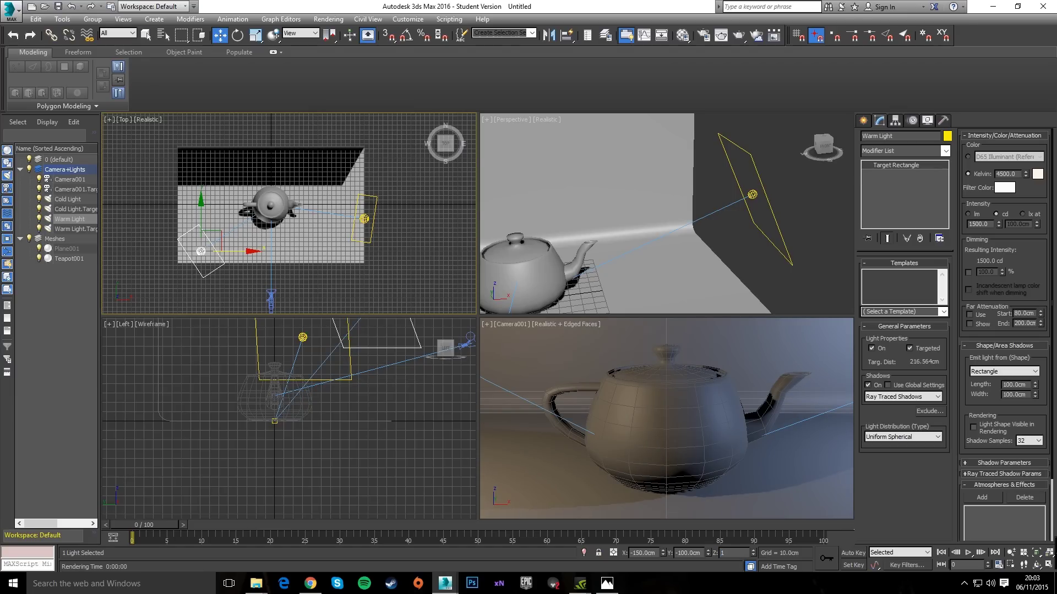
type("10")
key("Return")
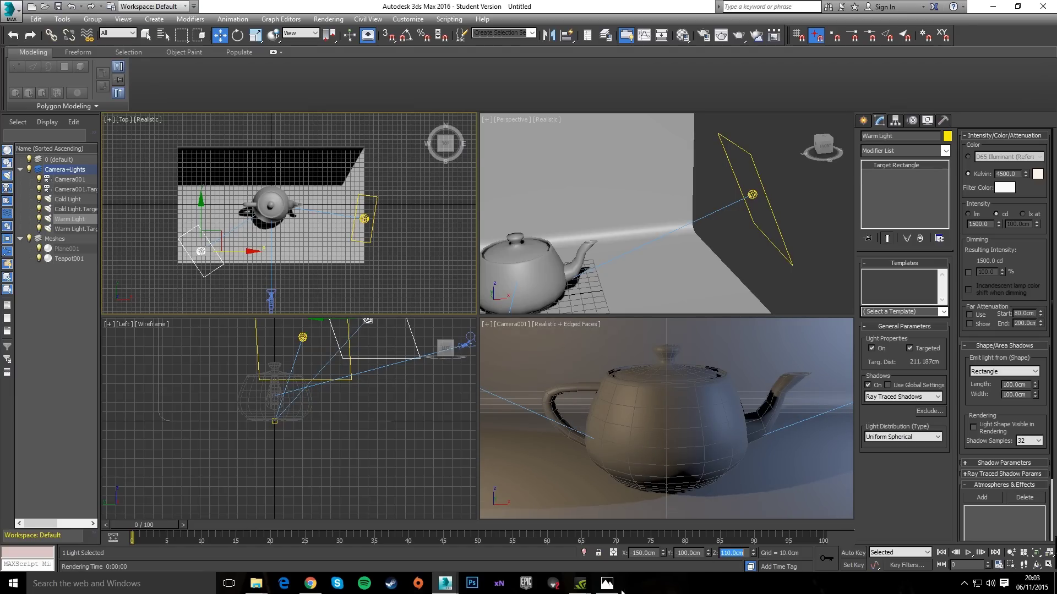
left_click(703, 500)
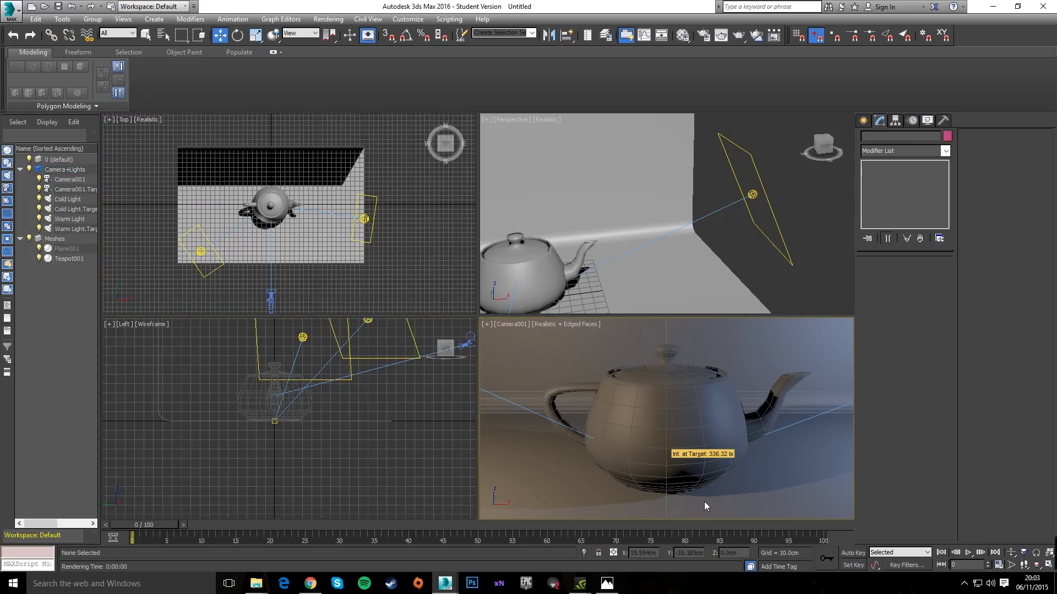
left_click(739, 37)
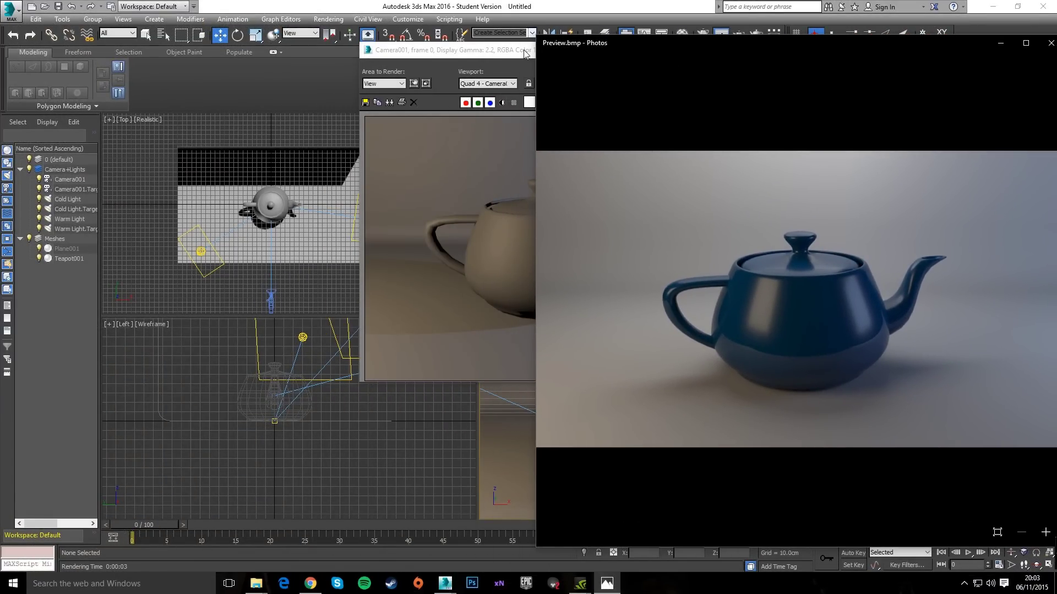
left_click_drag(526, 51, 290, 83)
left_click(607, 583)
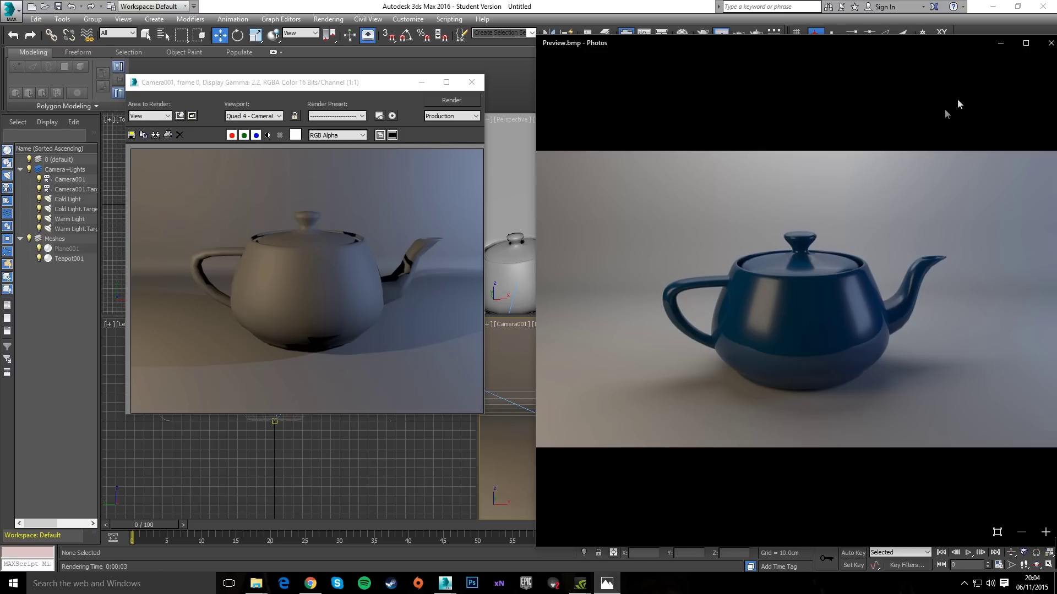
left_click(1050, 43)
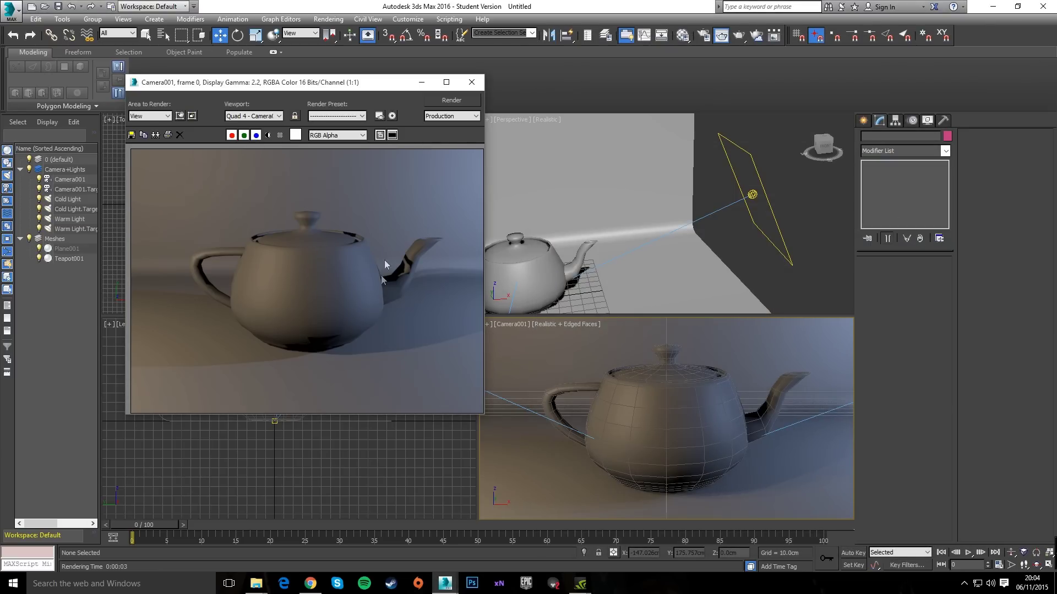
left_click(472, 82)
left_click(206, 264)
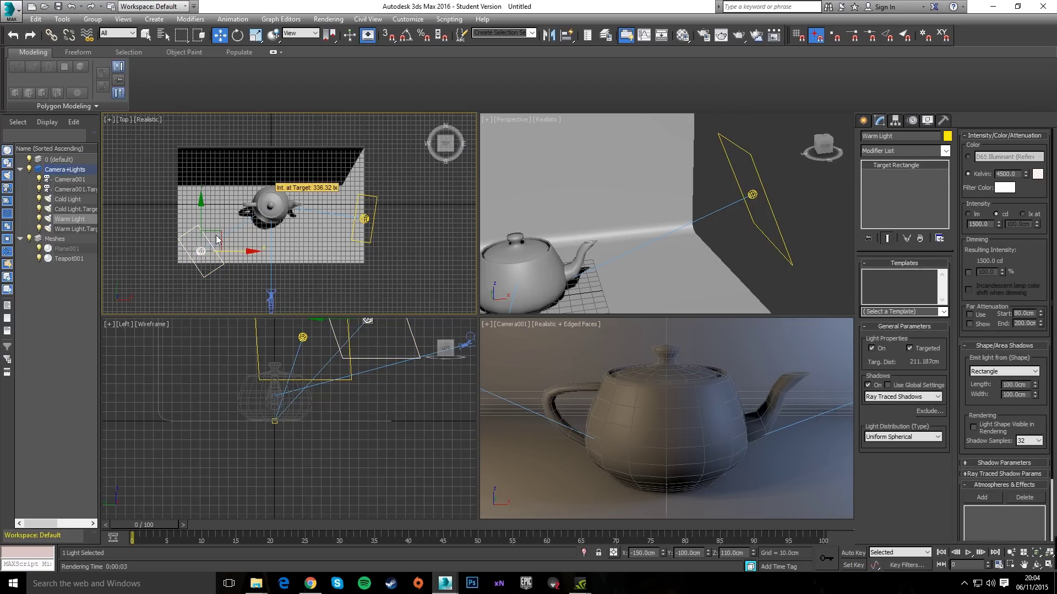
left_click(212, 240)
Clone Warm Light behind the teapot and name the copy Rim Light
left_click_drag(271, 174, 287, 158)
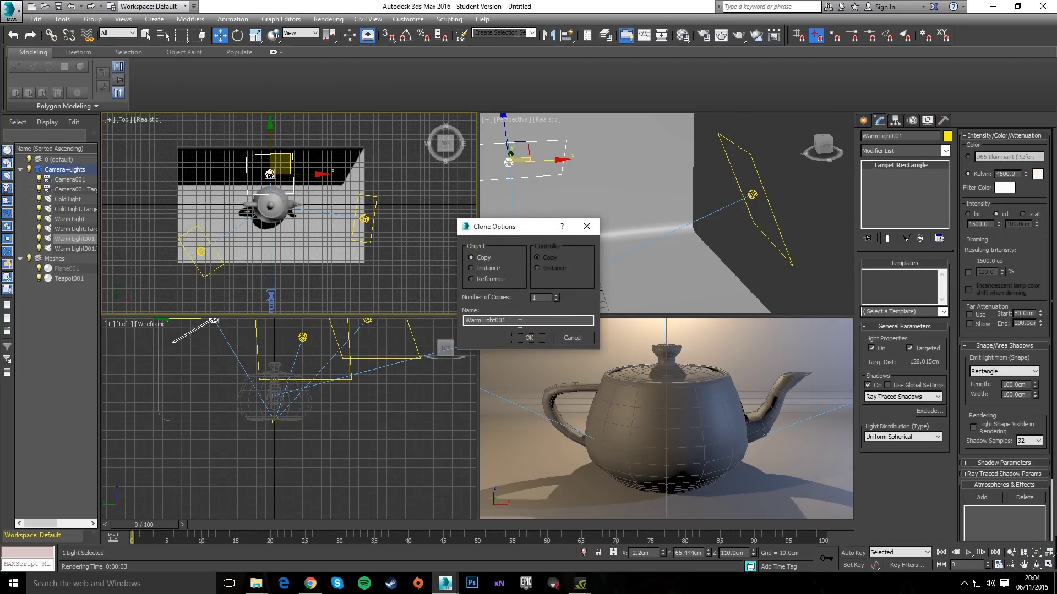
left_click_drag(519, 324, 273, 338)
type("Ri")
key("Return")
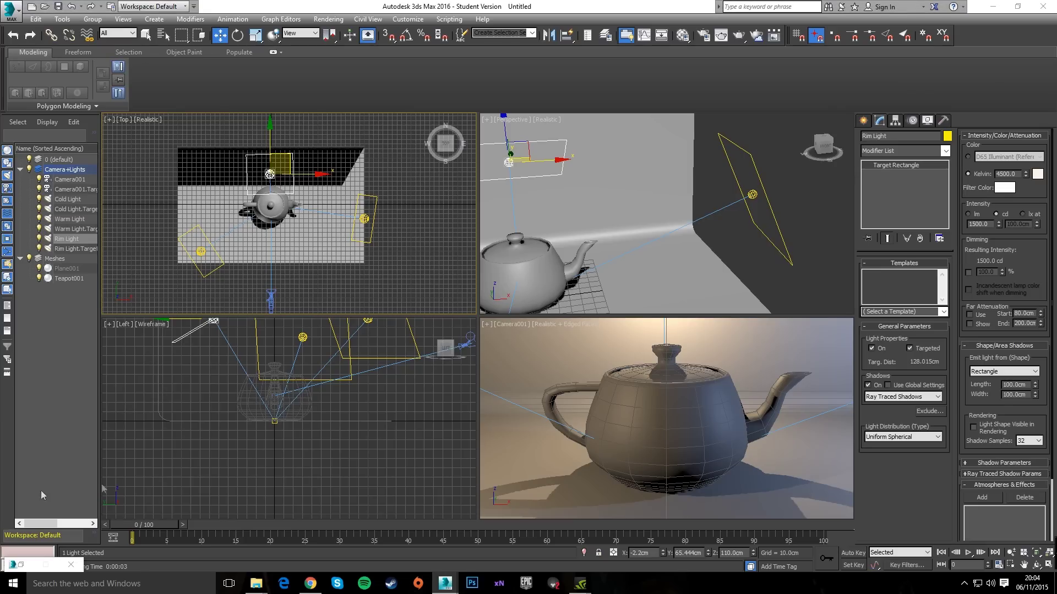
Place Rim Light at X -10, Y 50, Z 135 cm
left_click(737, 553)
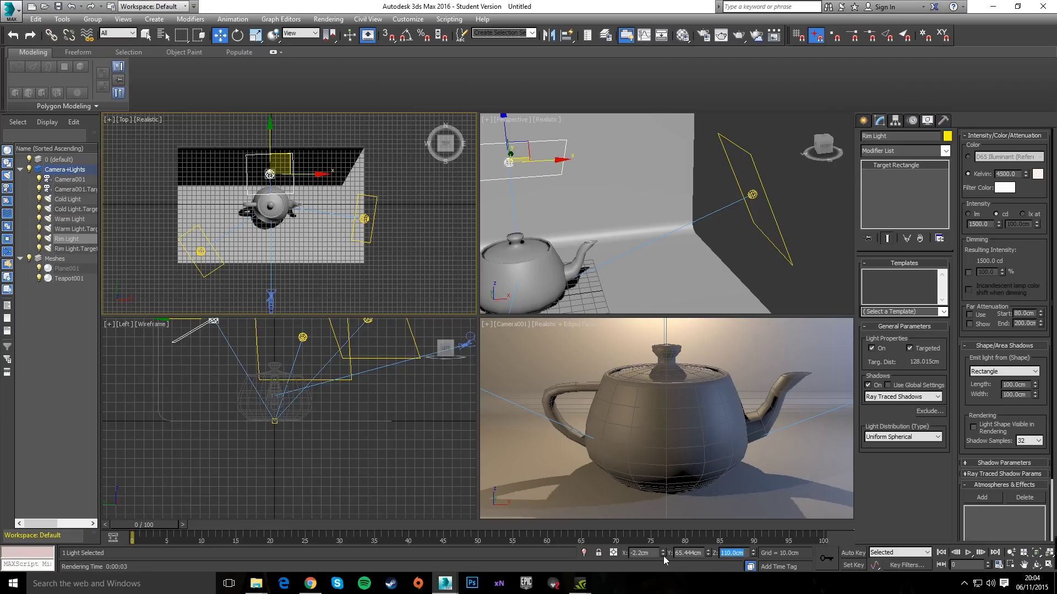
type("135")
key("Return")
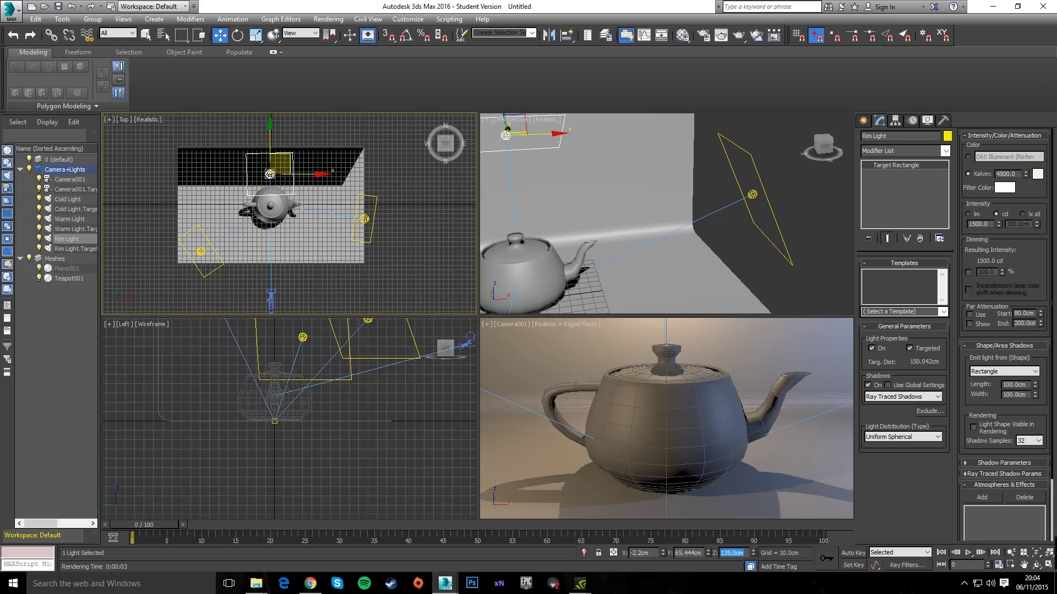
left_click(646, 553)
type("-10")
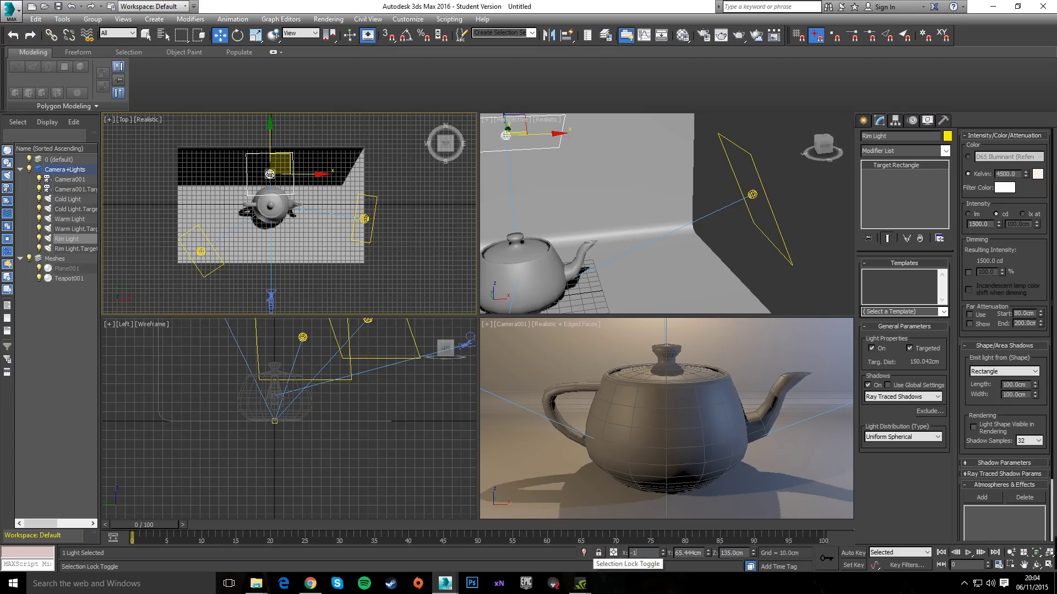
key("Return")
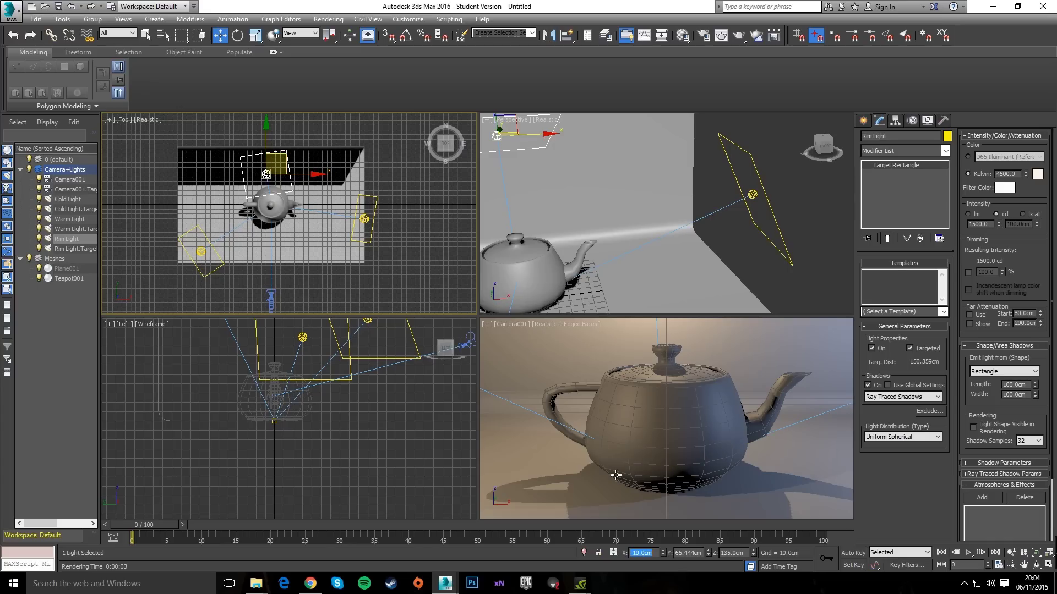
key("Tab")
type("50")
key("Return")
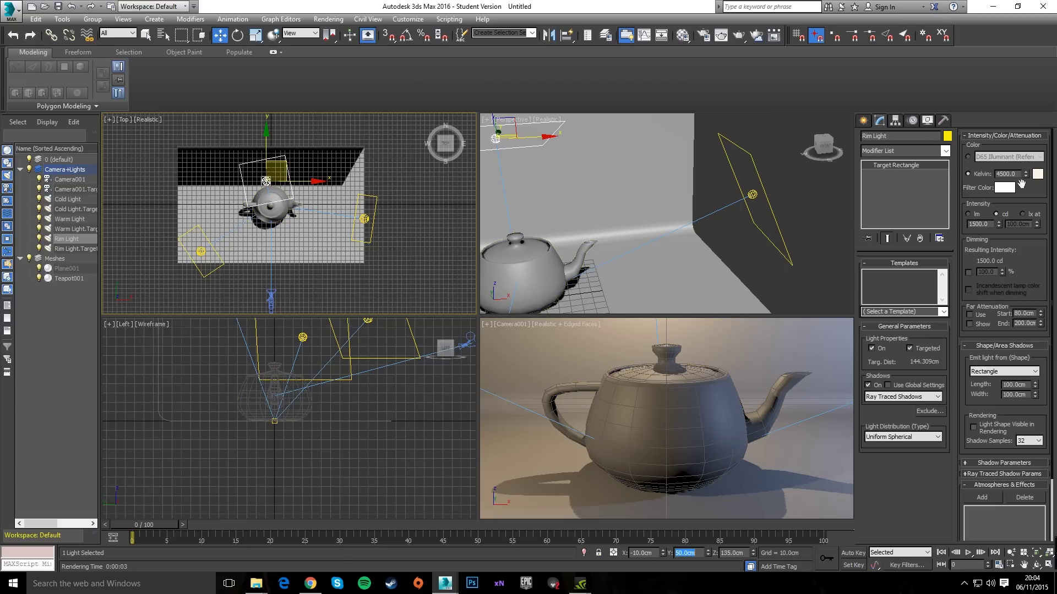
Switch Rim Light to the D65 Illuminant colour preset and deselect it
left_click(969, 158)
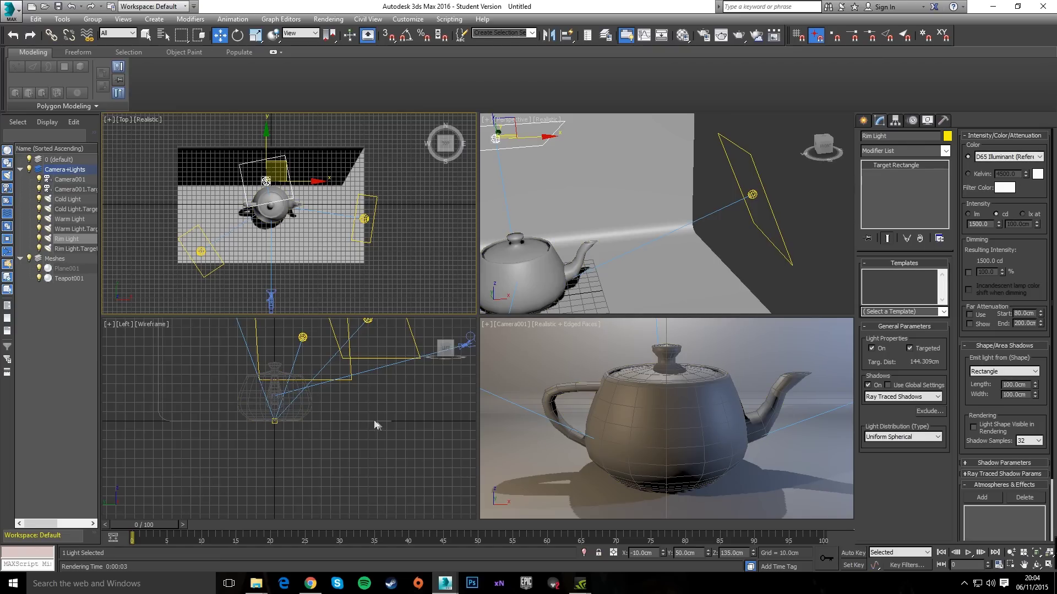
middle_click_drag(375, 424, 251, 378)
left_click(253, 361)
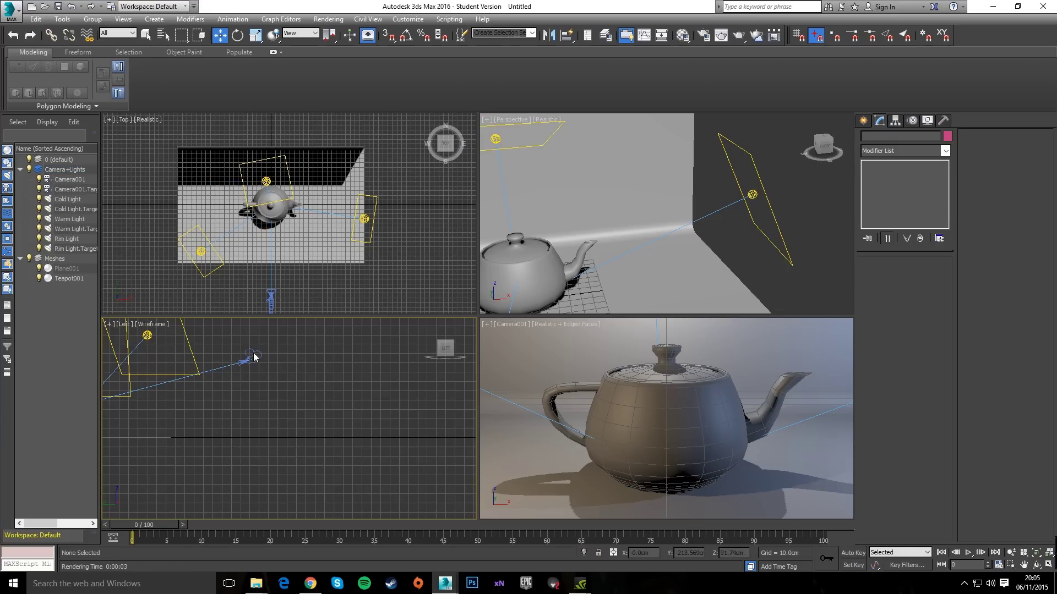
Move Camera001 about 20 cm along X, then test-render the Camera001 view and close it
left_click(250, 359)
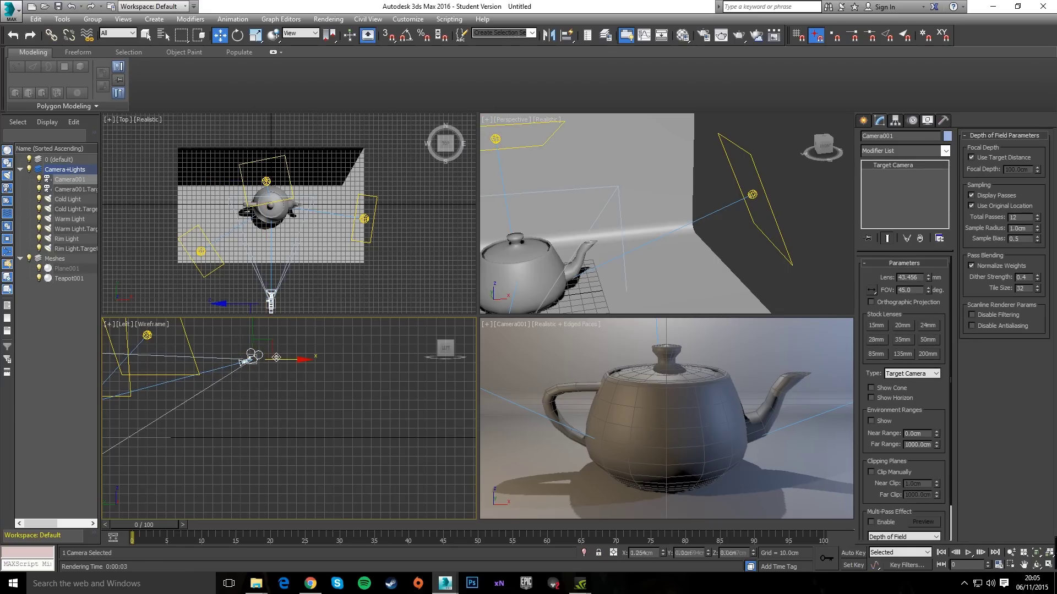
left_click_drag(277, 358, 293, 360)
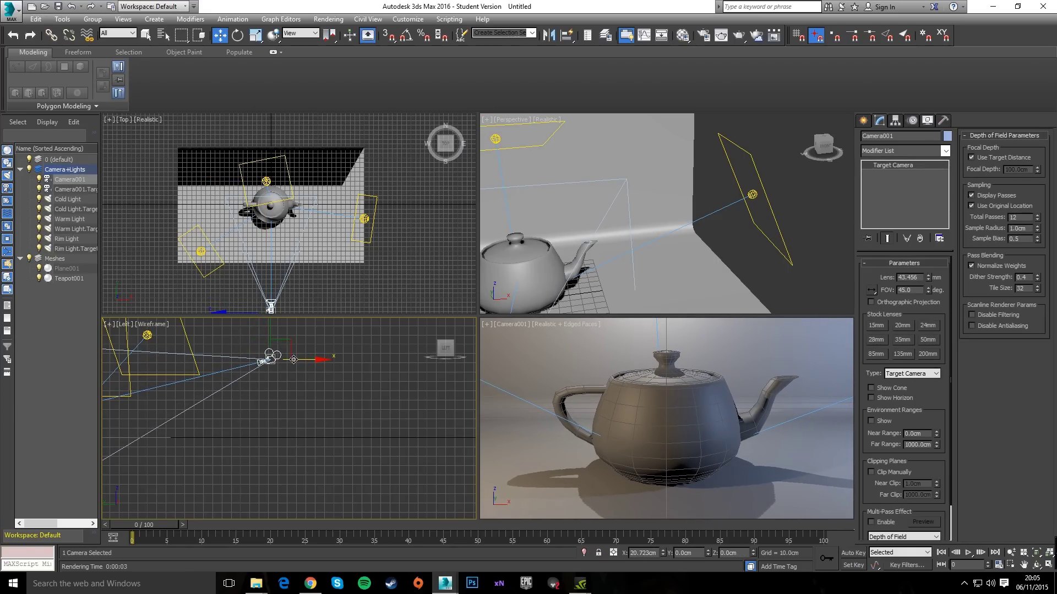
left_click(765, 499)
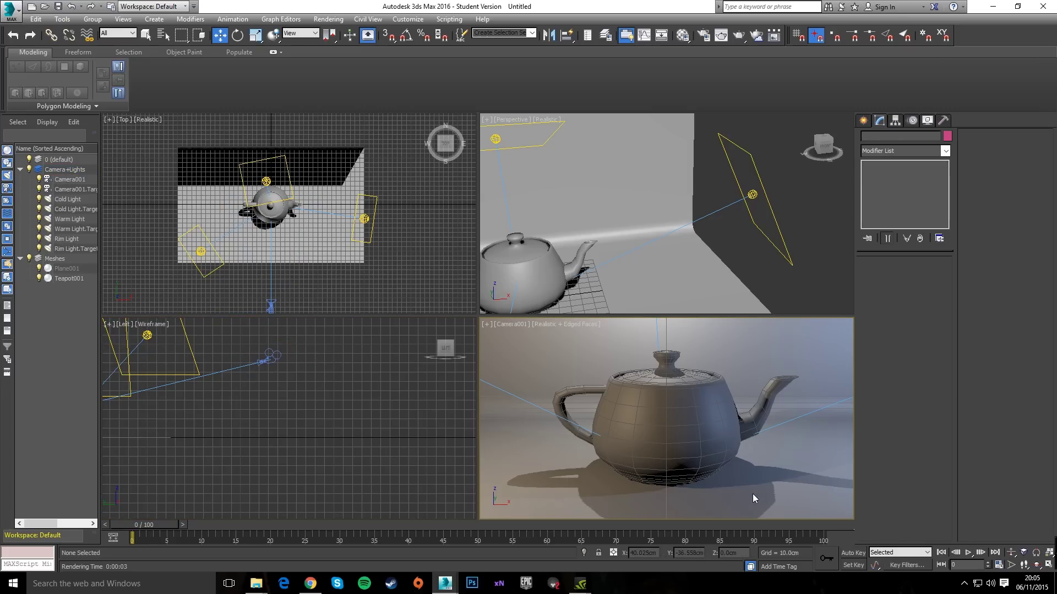
left_click(738, 35)
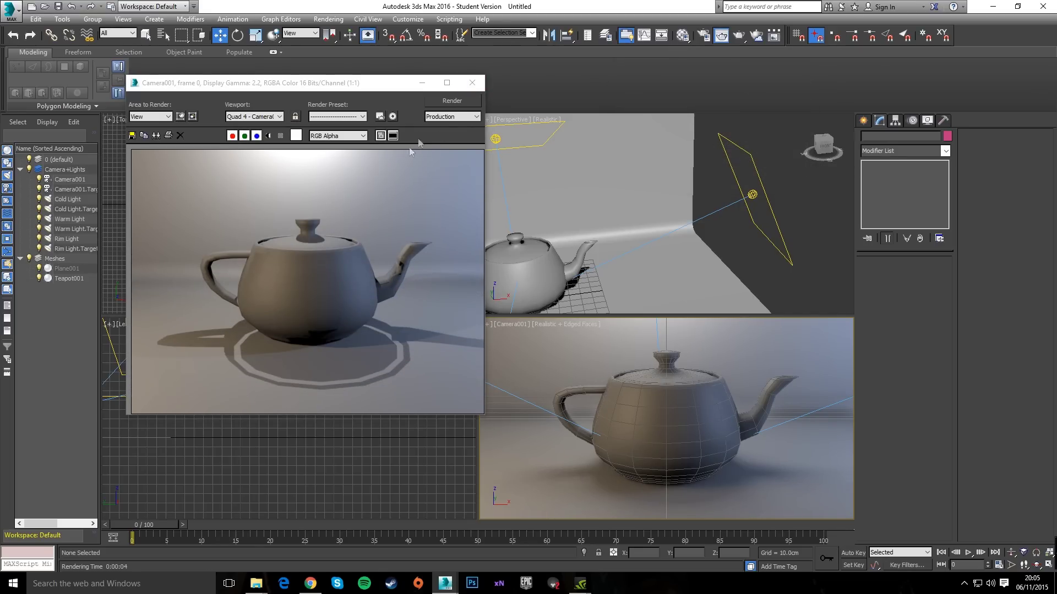
left_click(472, 82)
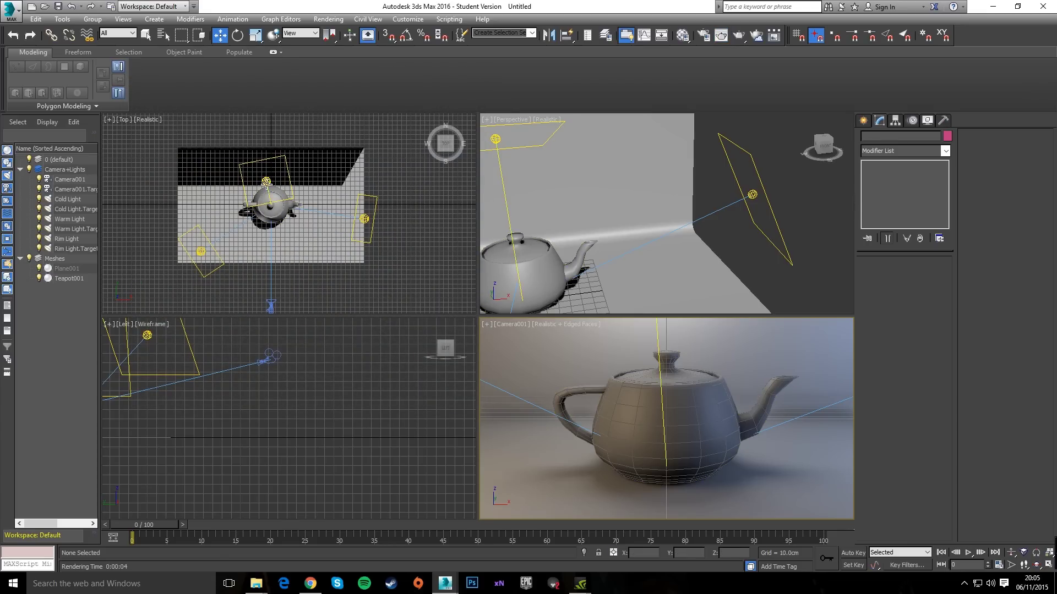
left_click(266, 182)
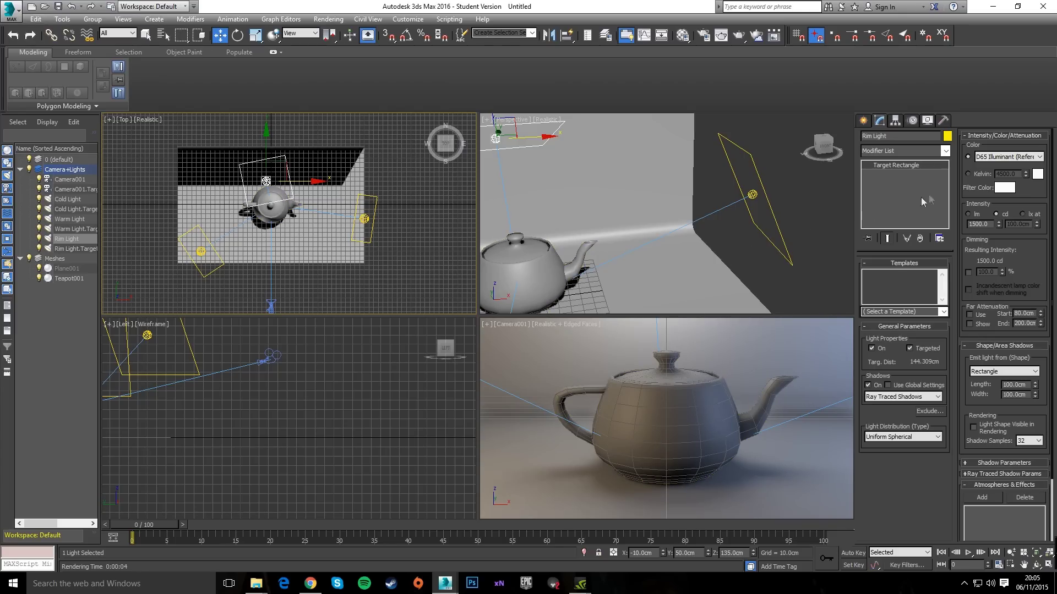
Select the backdrop's top-edge vertices in Vertex mode and scale them along Y
left_click(814, 477)
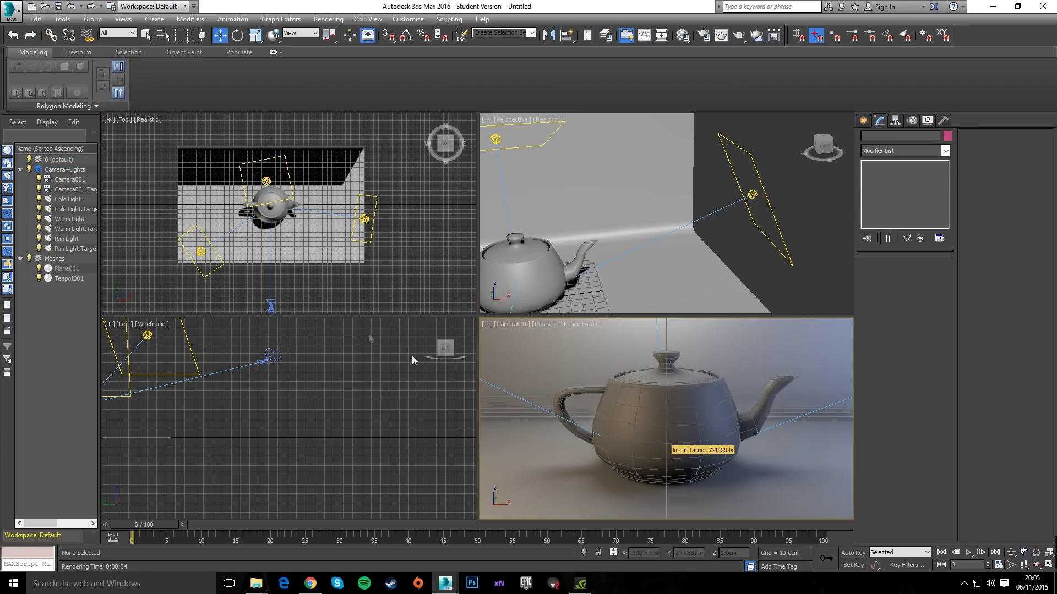
left_click(65, 269)
left_click(897, 176)
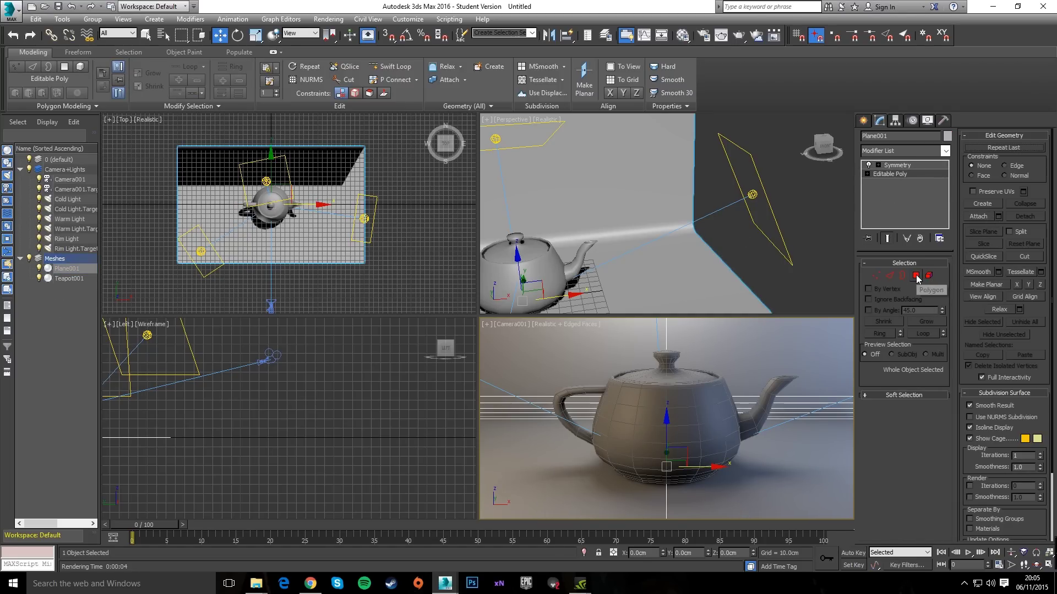
left_click(873, 275)
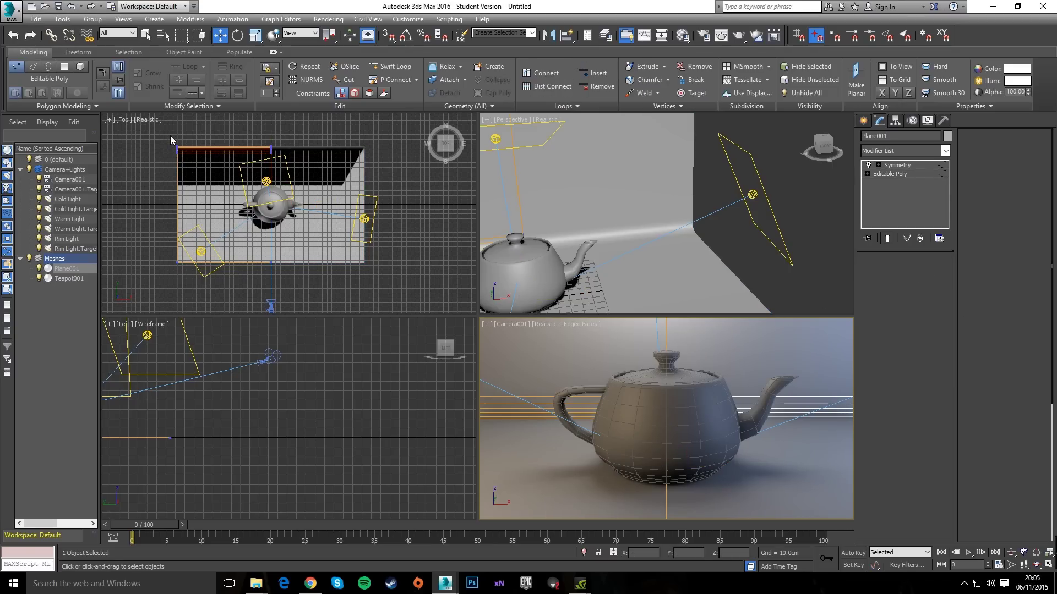
left_click_drag(170, 135, 361, 181)
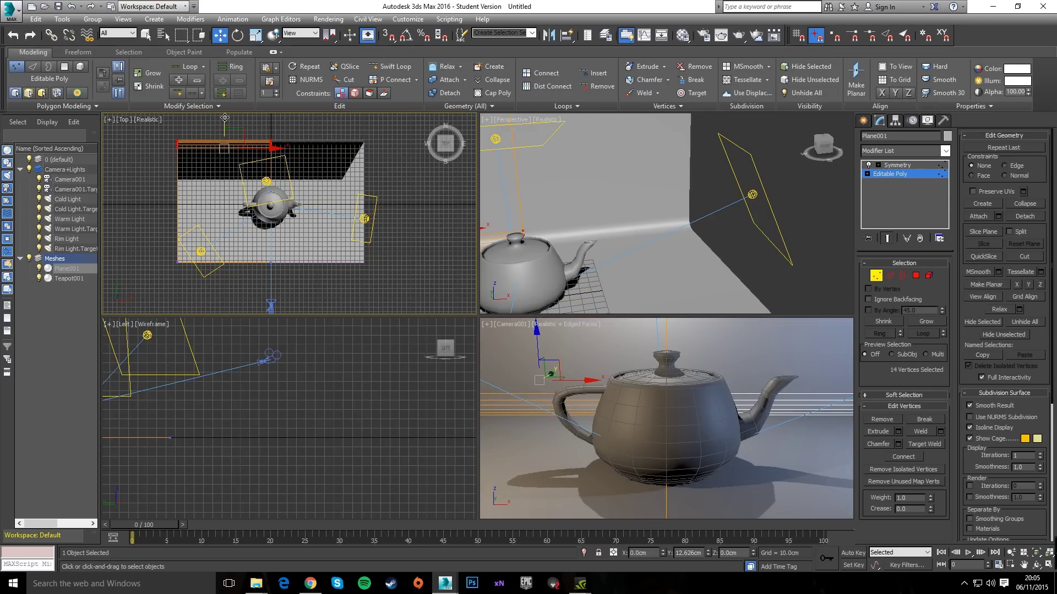
key("r")
middle_click_drag(228, 166, 236, 240)
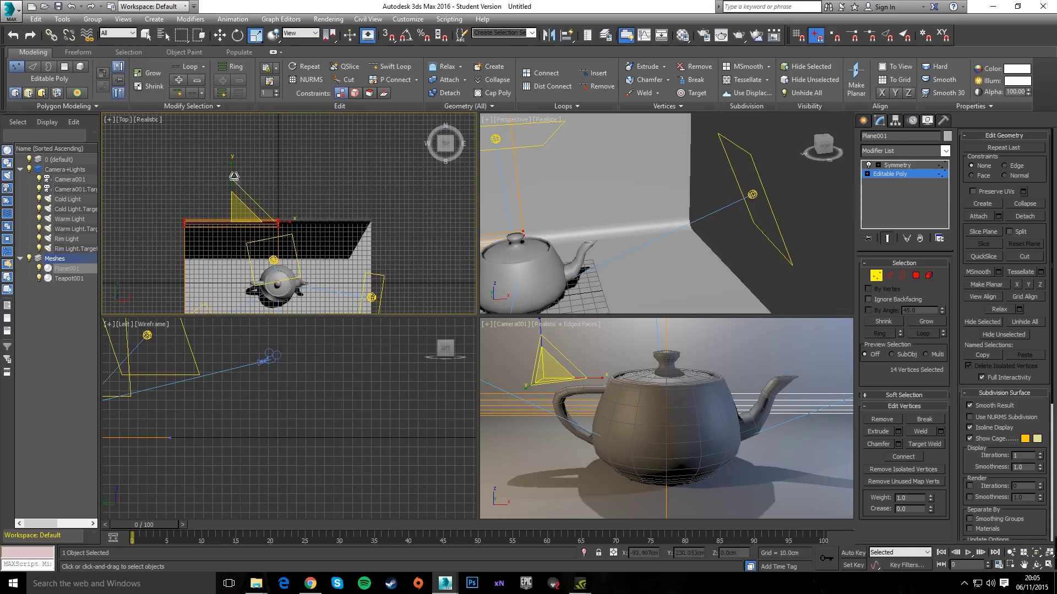
left_click_drag(231, 154, 232, 151)
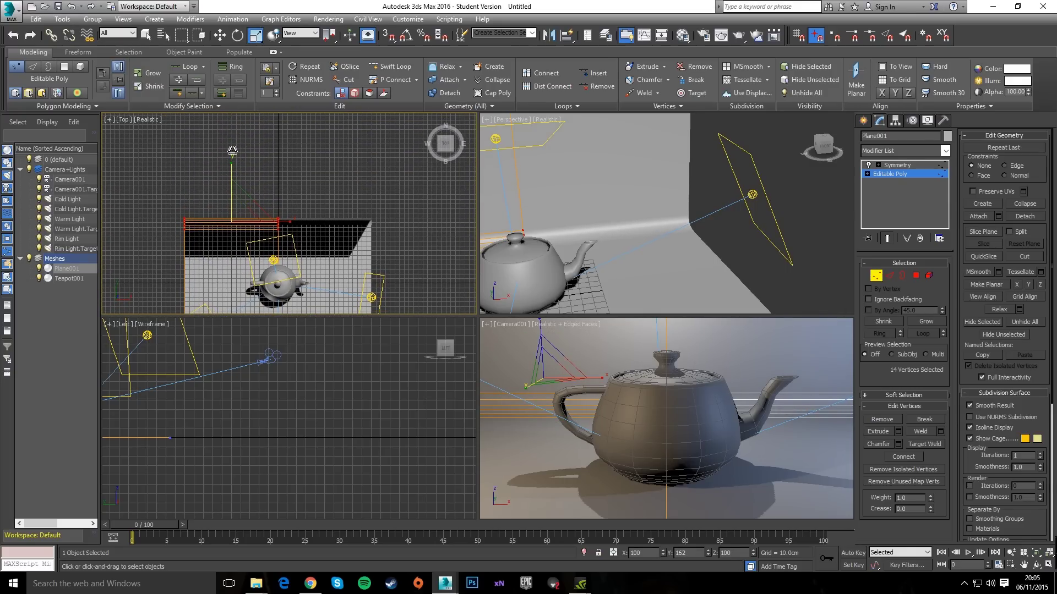
left_click_drag(232, 151, 232, 149)
Scale and select the lower curve vertices, then deselect and leave vertex editing
scroll(243, 429, "up", 10)
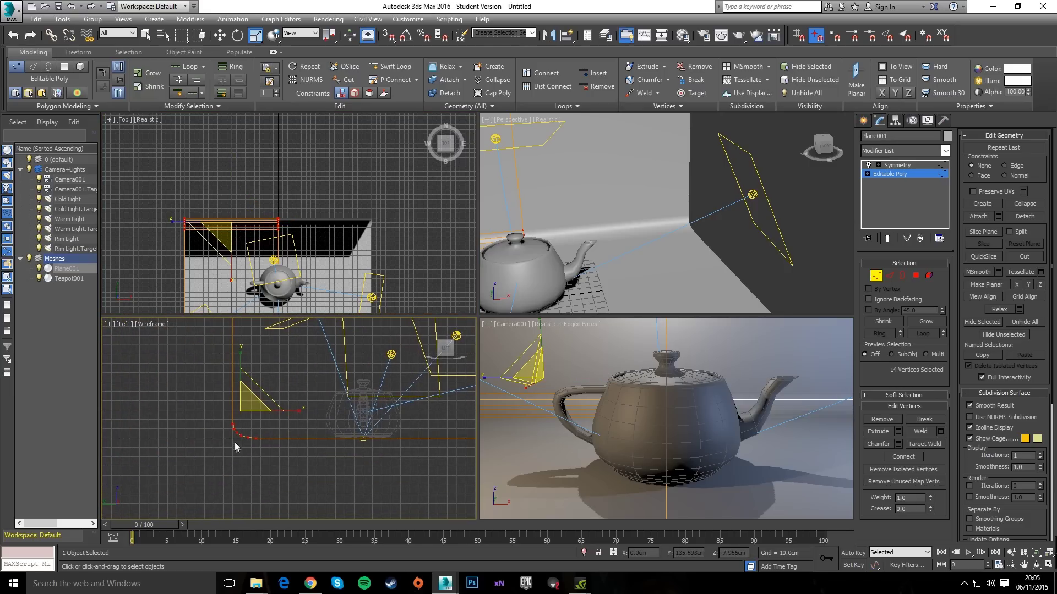
scroll(229, 397, "up", 4)
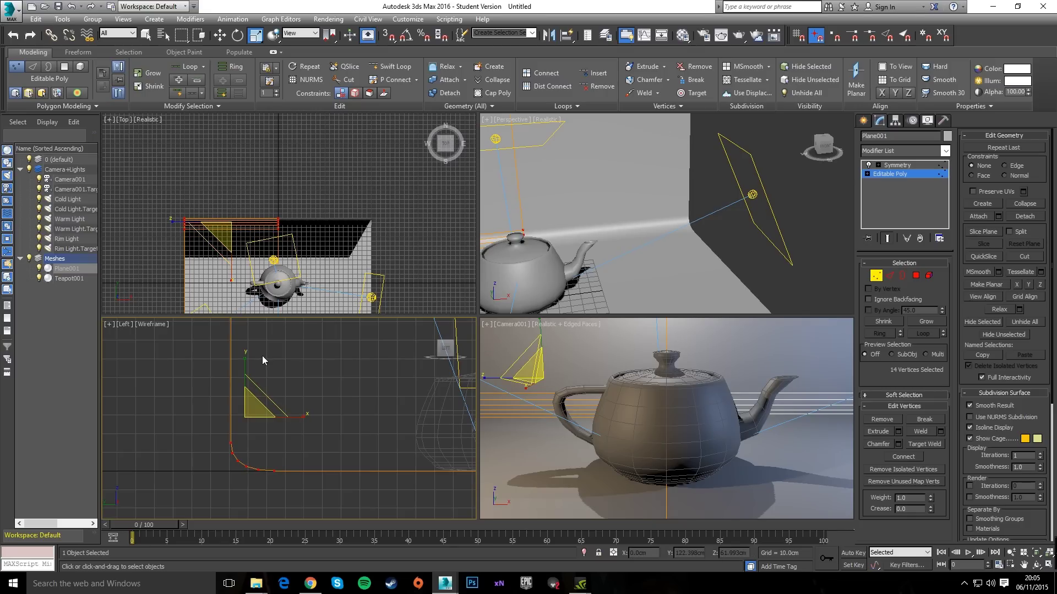
left_click_drag(244, 362, 242, 376)
key("w")
right_click(242, 375)
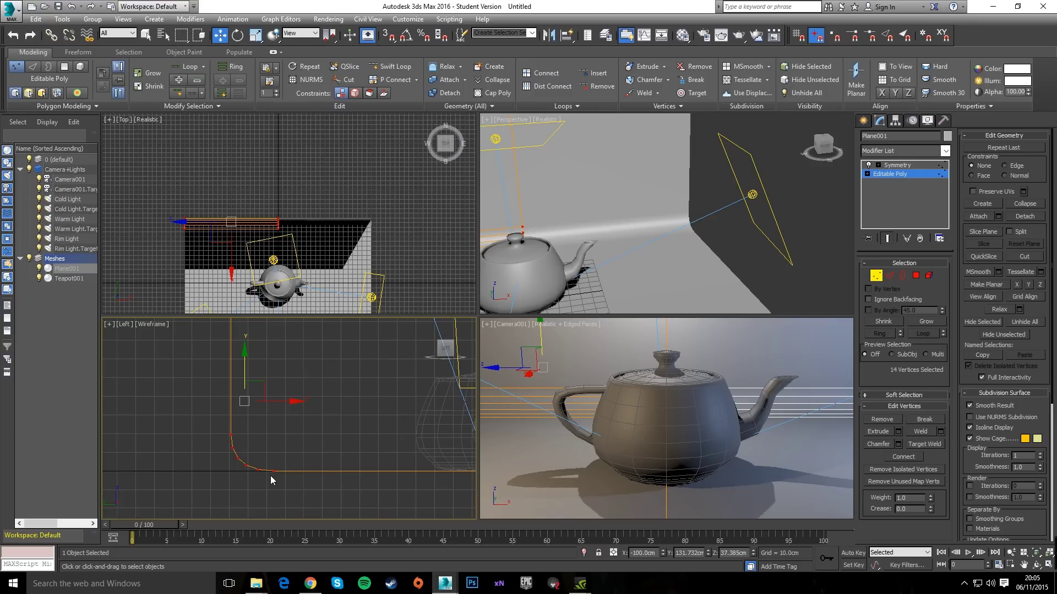
scroll(176, 411, "down", 3)
scroll(176, 411, "up", 5)
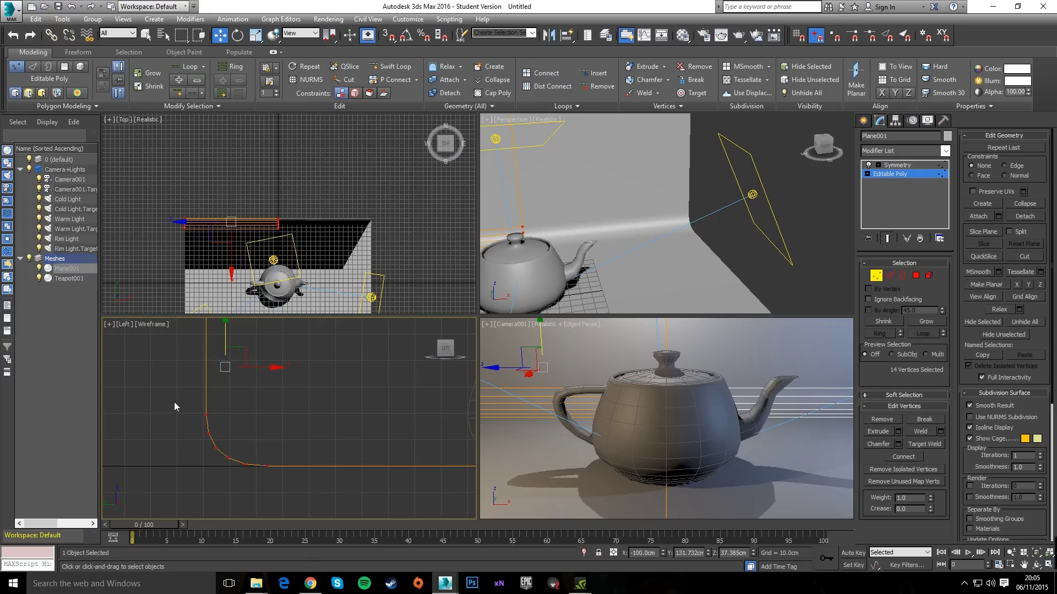
left_click_drag(175, 406, 327, 474)
left_click_drag(176, 402, 308, 483)
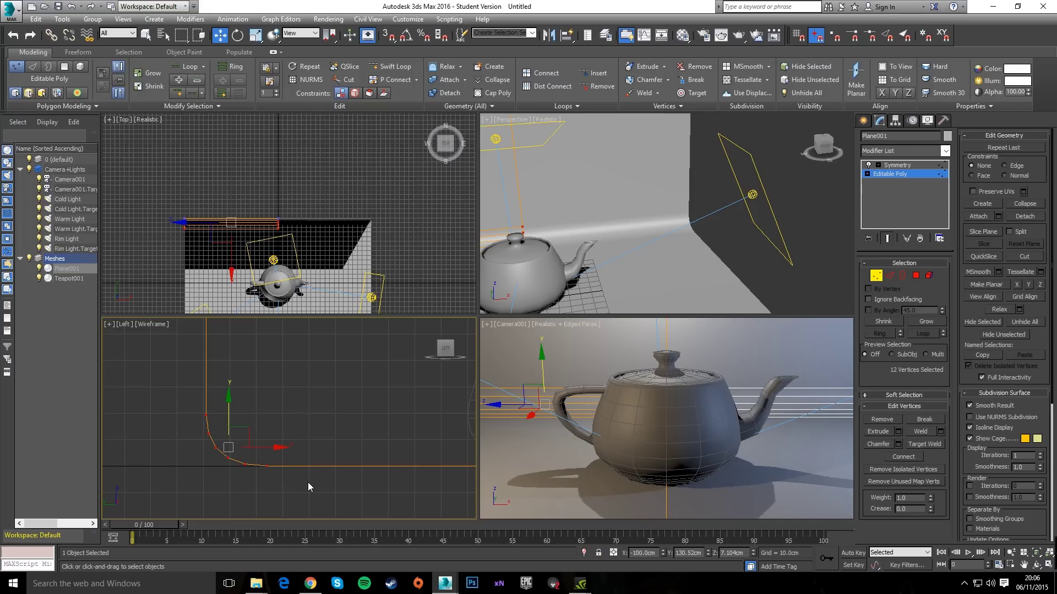
left_click(323, 415)
scroll(323, 415, "down", 5)
middle_click_drag(323, 415, 237, 441)
left_click(876, 276)
Test-render the maximized Camera001 view, then return to four viewports
left_click(826, 431)
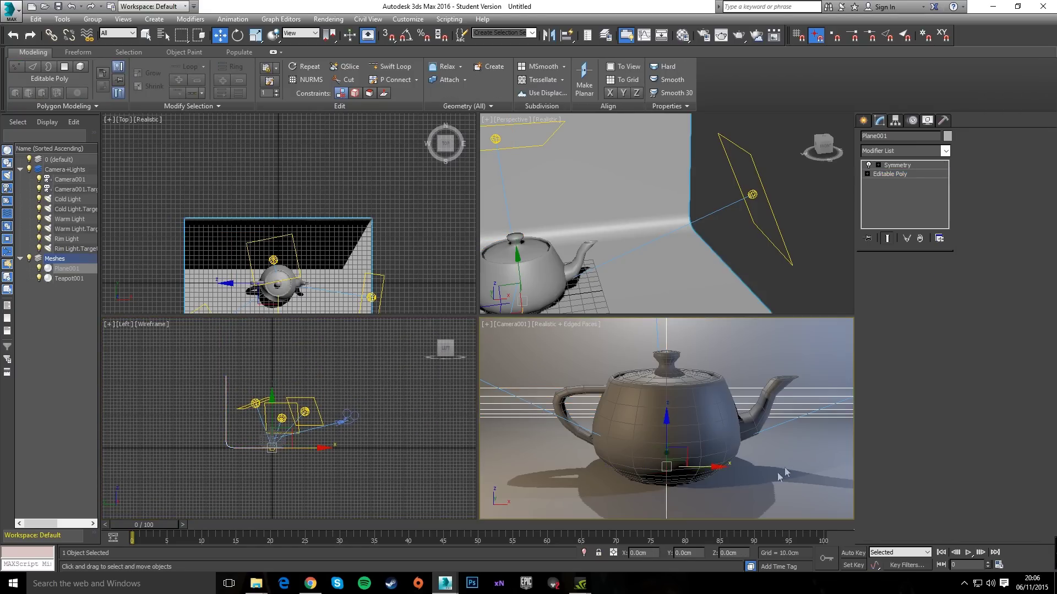
key("alt+w")
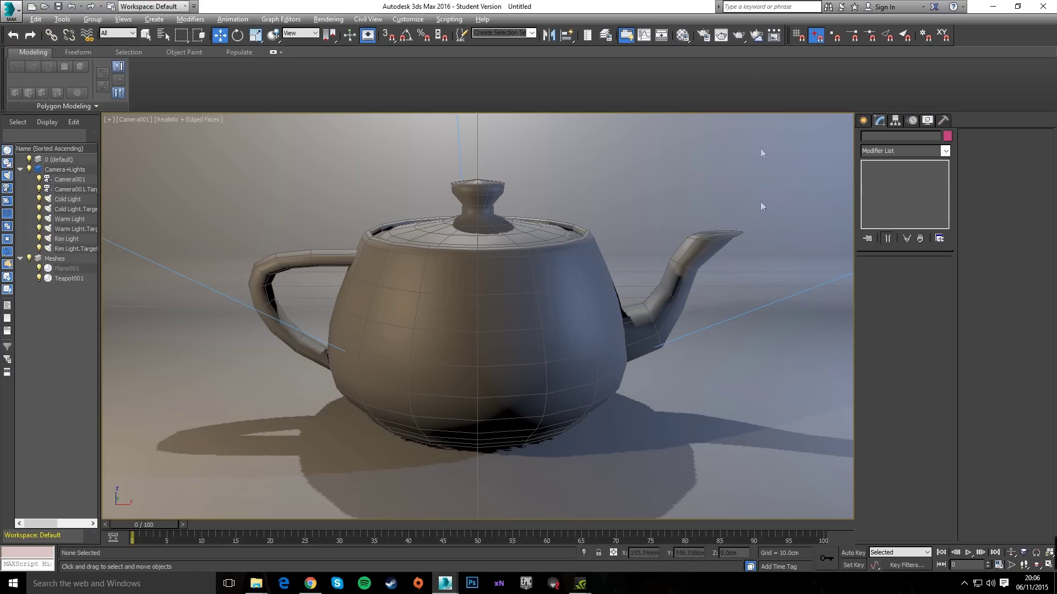
left_click(740, 36)
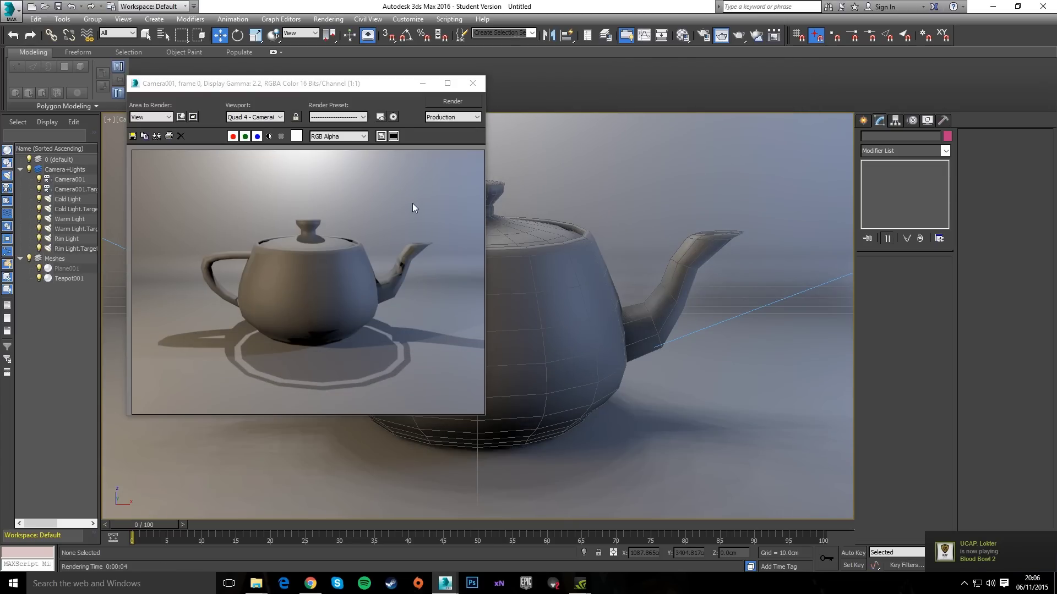
left_click(472, 84)
key("alt+w")
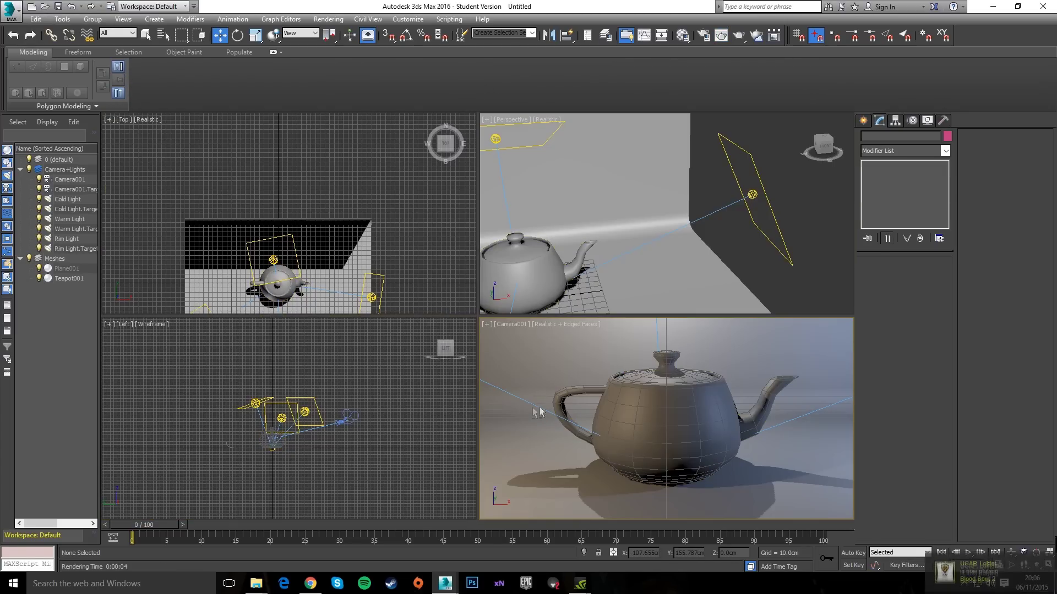
Raise the top-edge vertices of Plane001 higher in Y
left_click(226, 203)
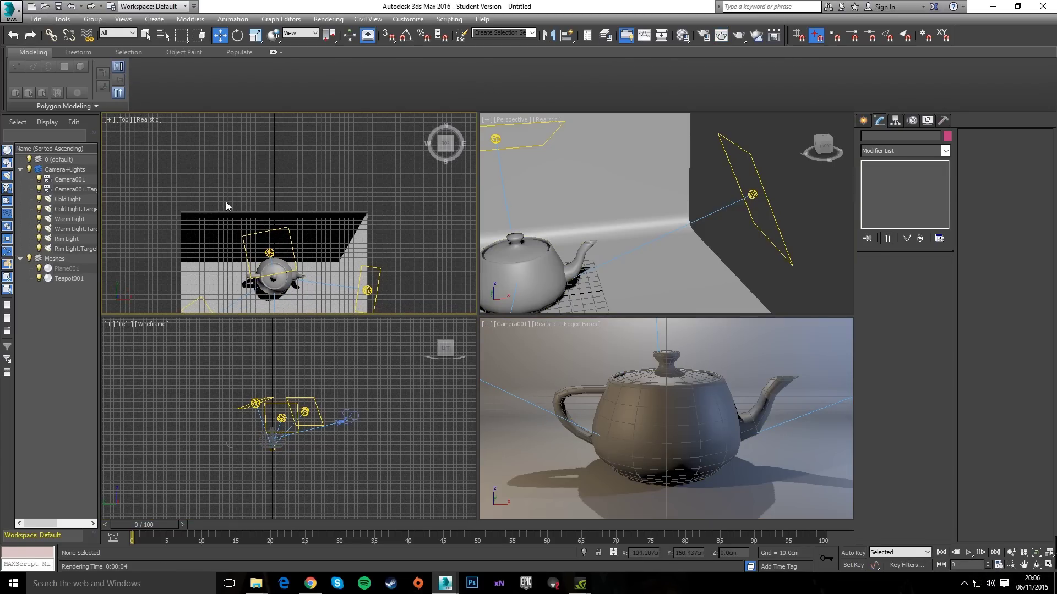
left_click(65, 269)
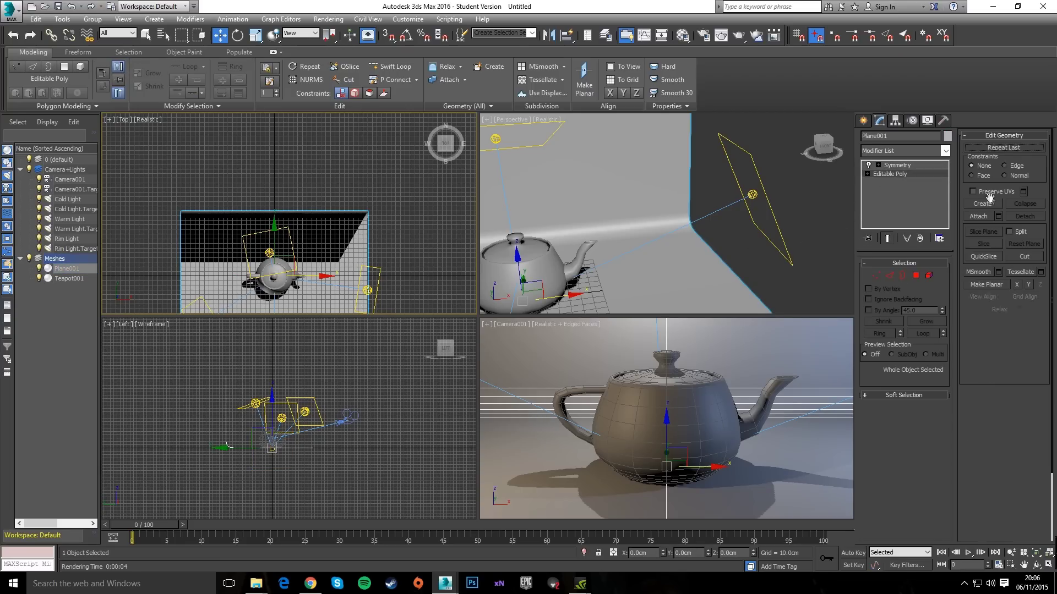
key("1")
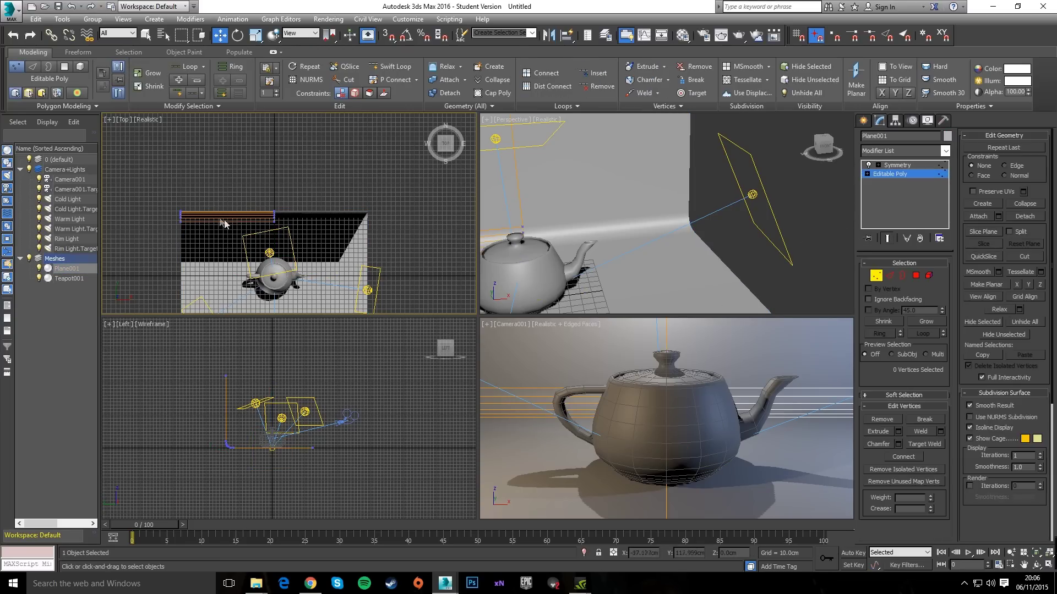
left_click_drag(161, 199, 380, 223)
left_click_drag(229, 174, 229, 167)
Render the reshaped backdrop again through the maximized camera view
left_click(782, 461)
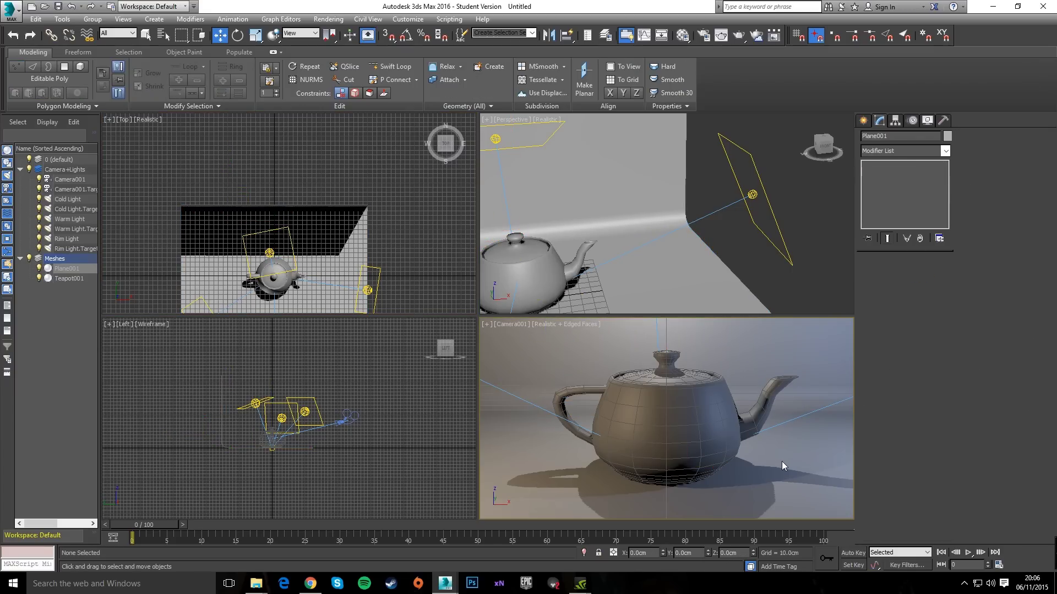
key("alt+w")
left_click(721, 35)
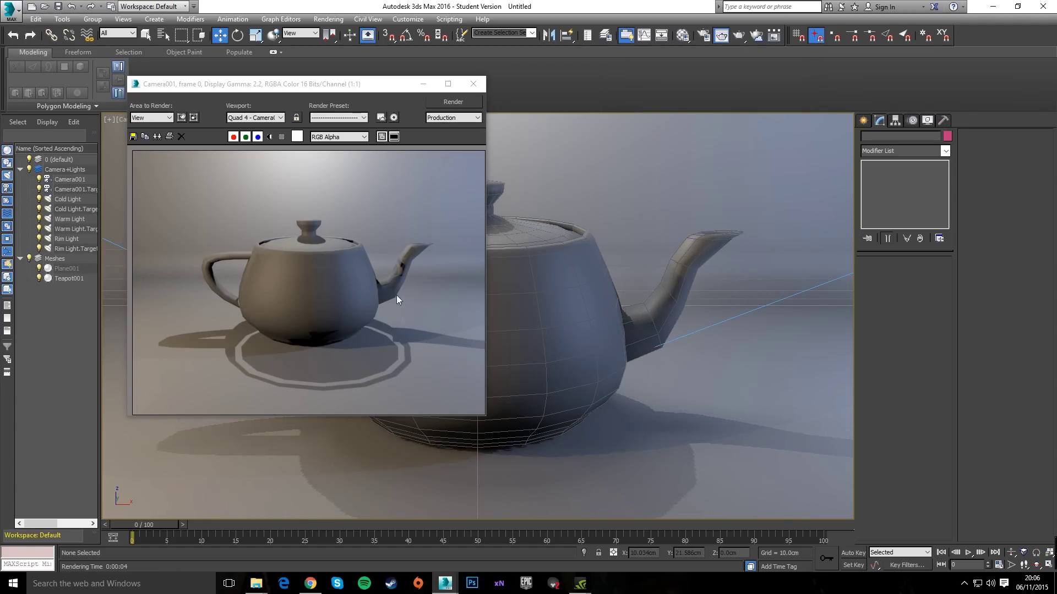
left_click(473, 84)
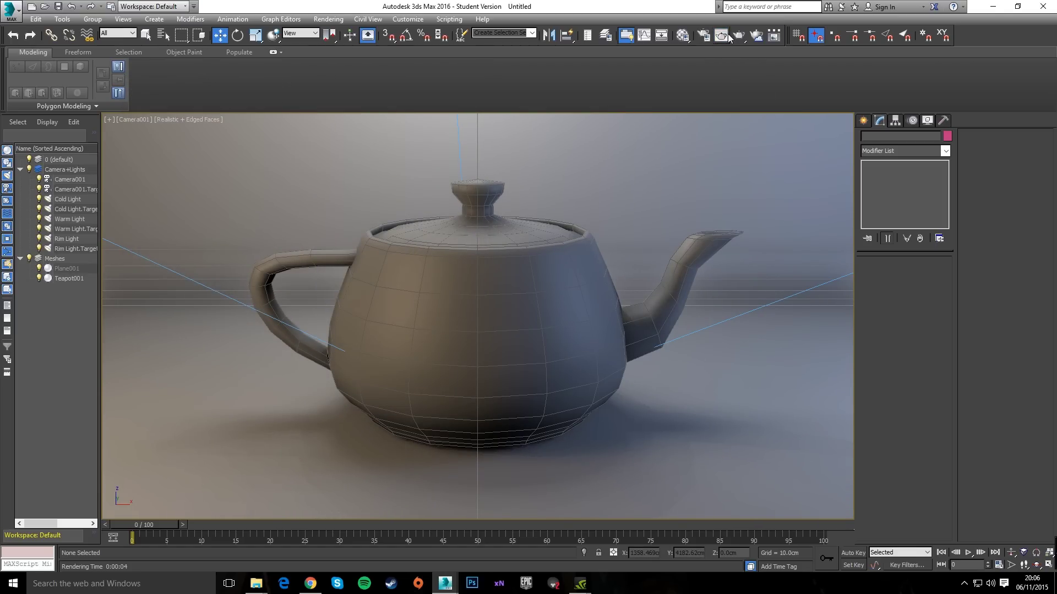
In Render Setup, choose NVIDIA mental ray as the renderer and review the Assign Renderer settings
left_click(703, 35)
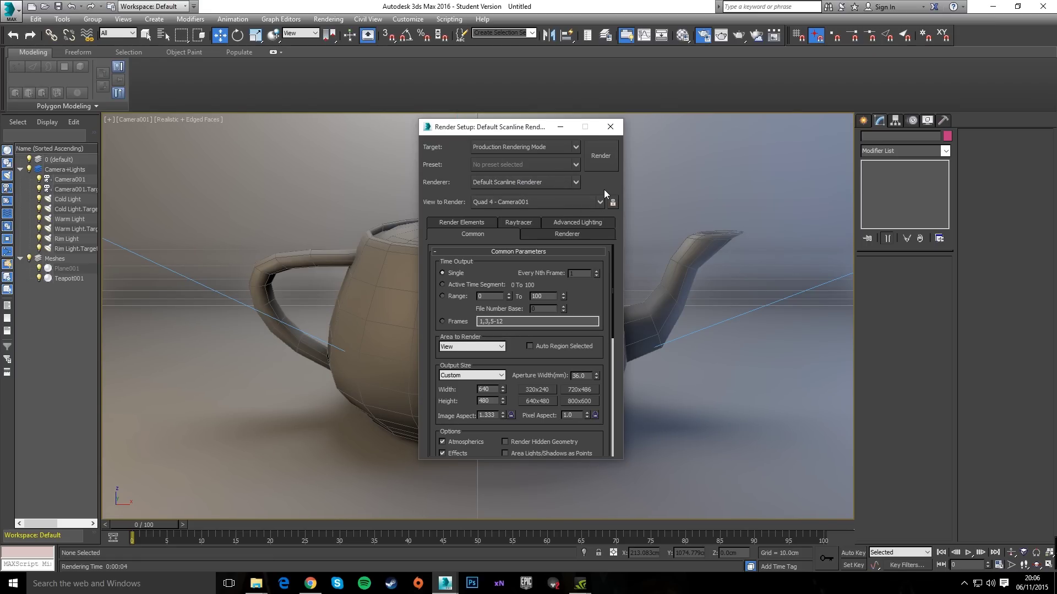
left_click(543, 185)
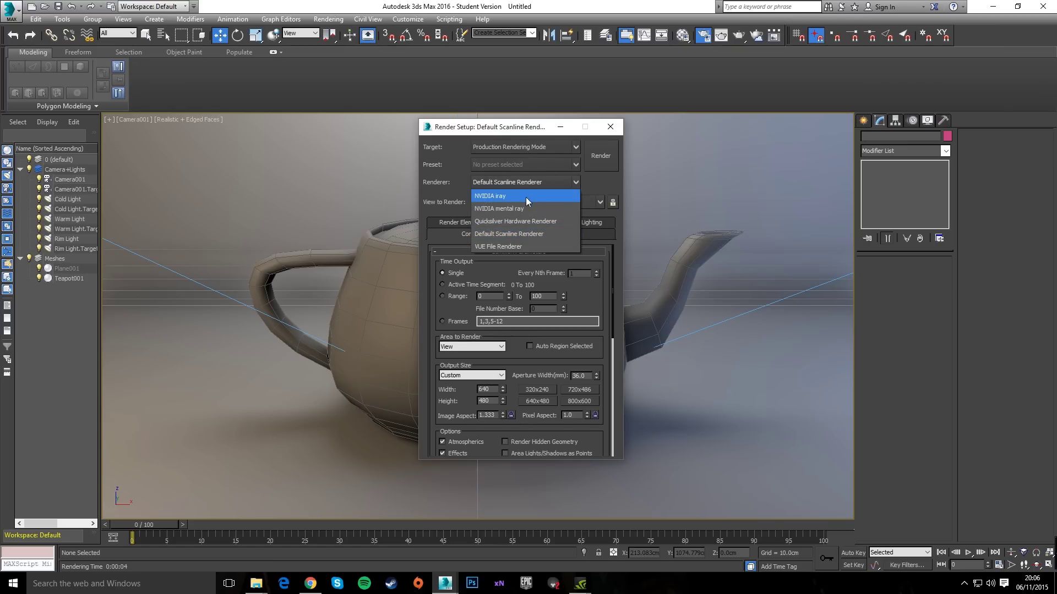
left_click(521, 213)
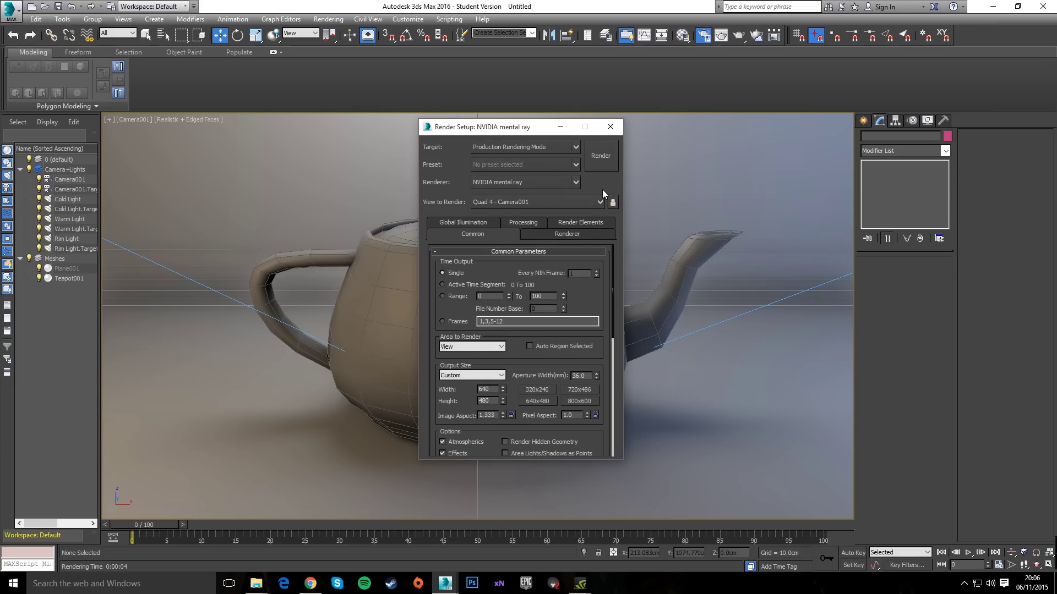
left_click_drag(550, 385, 529, 57)
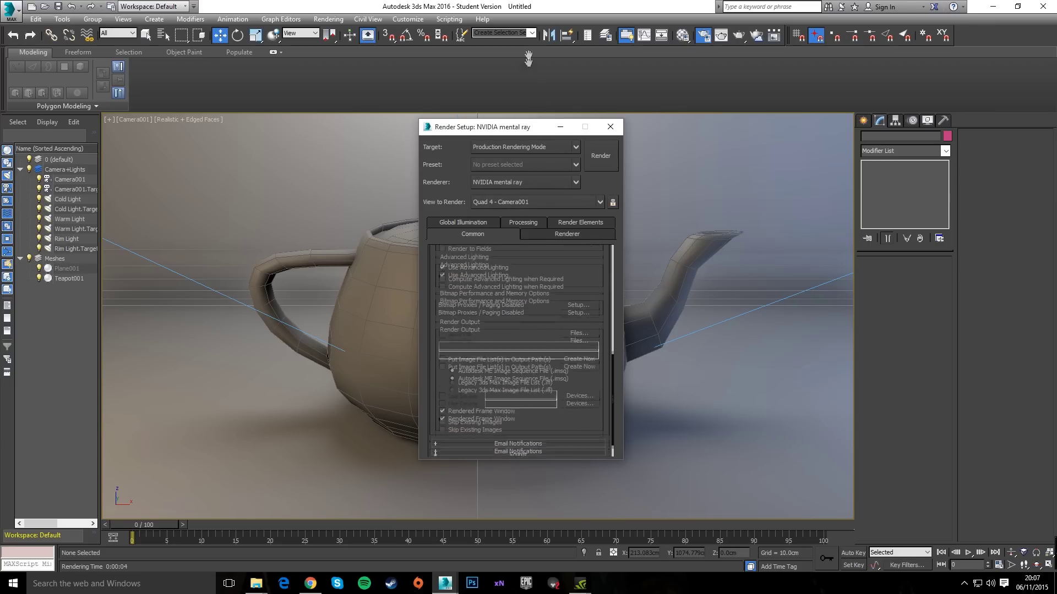
scroll(543, 401, "up", 3)
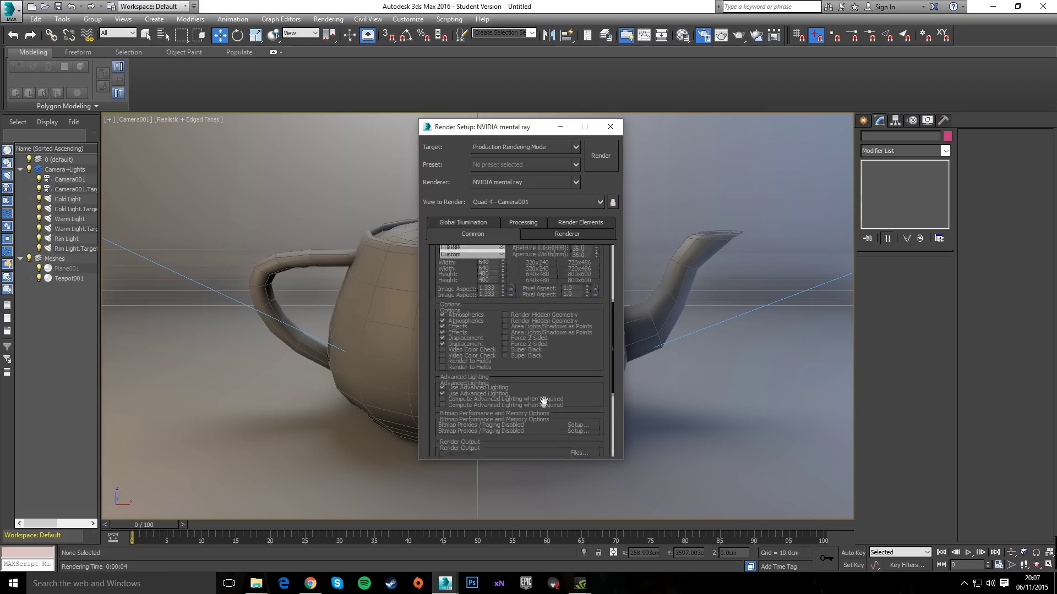
left_click_drag(543, 401, 535, 182)
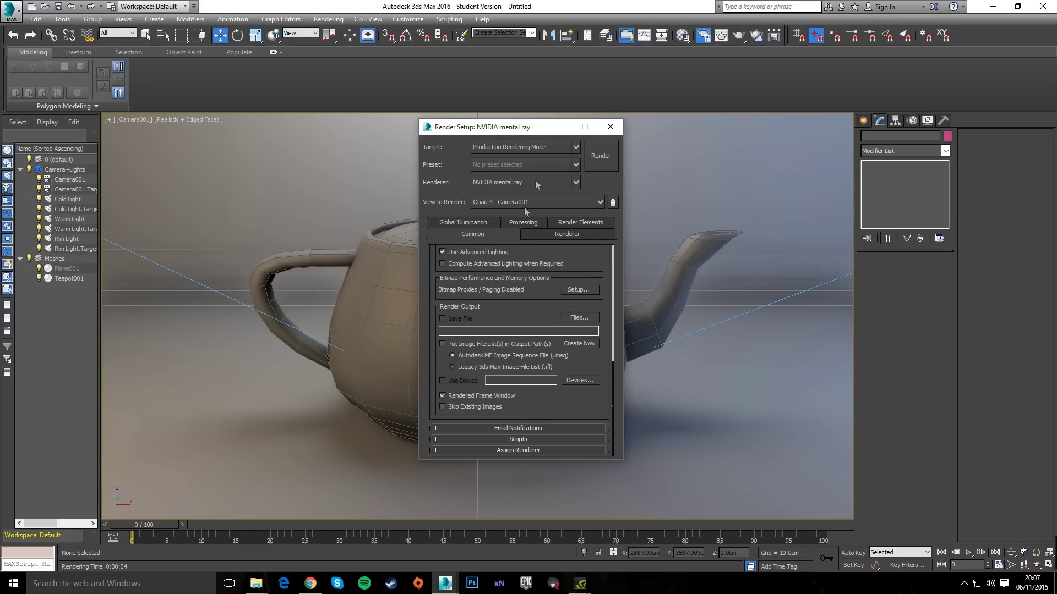
left_click(522, 449)
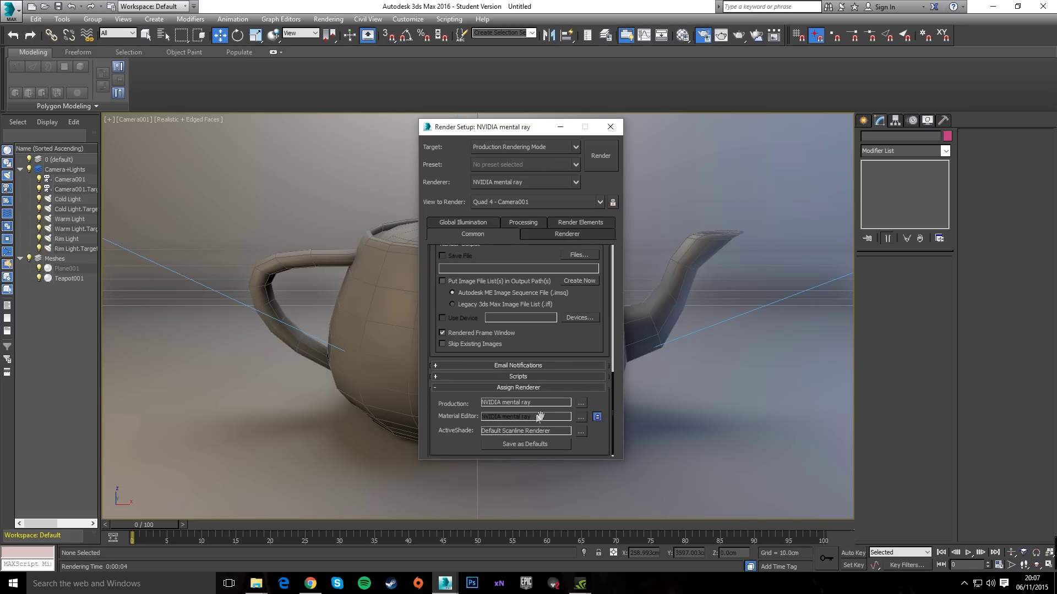
left_click(581, 403)
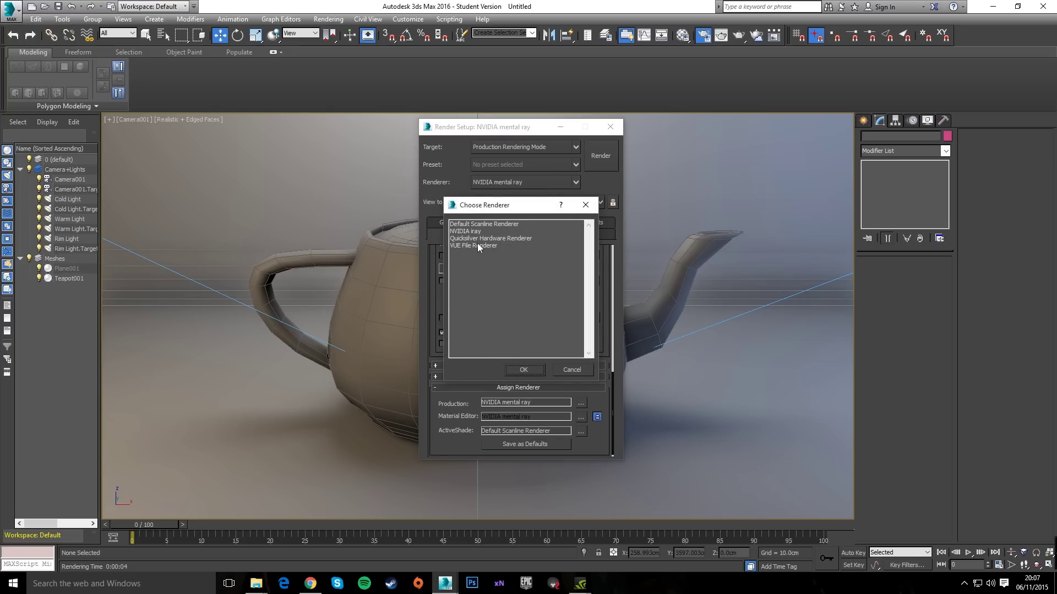
left_click(573, 372)
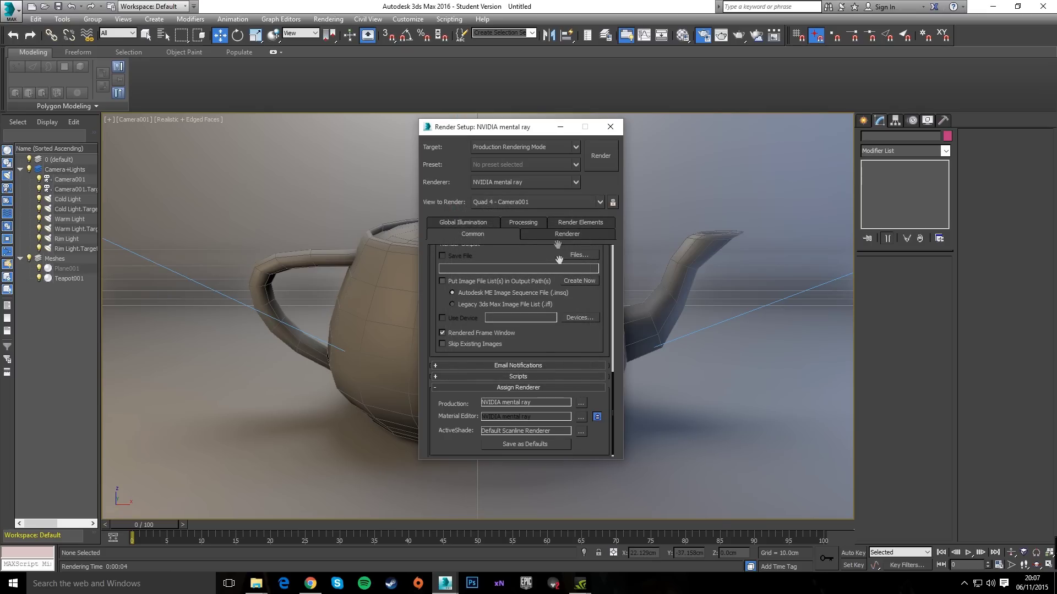
left_click(497, 388)
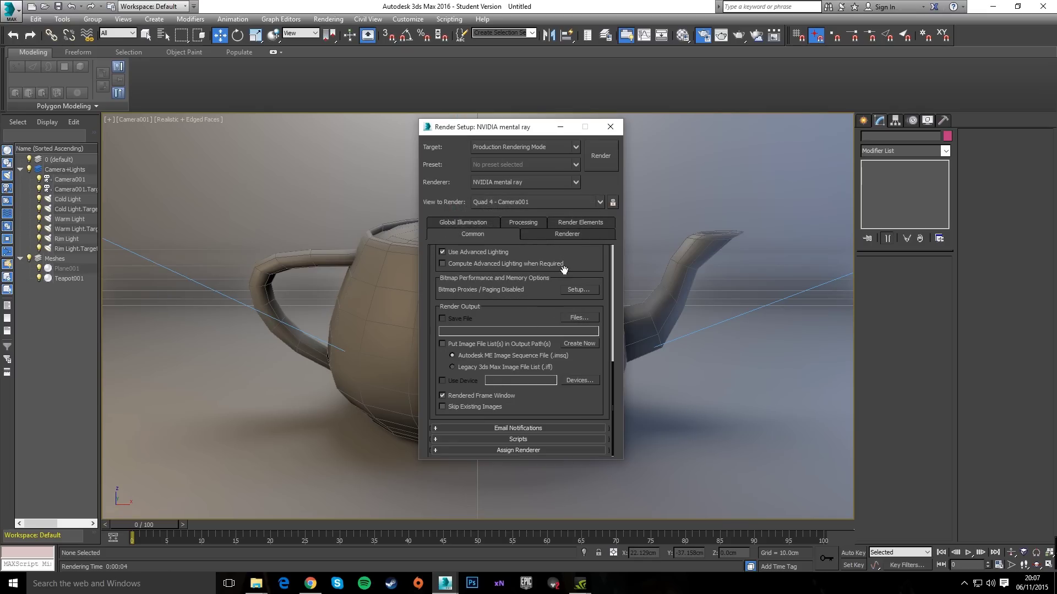
scroll(563, 270, "up", 5)
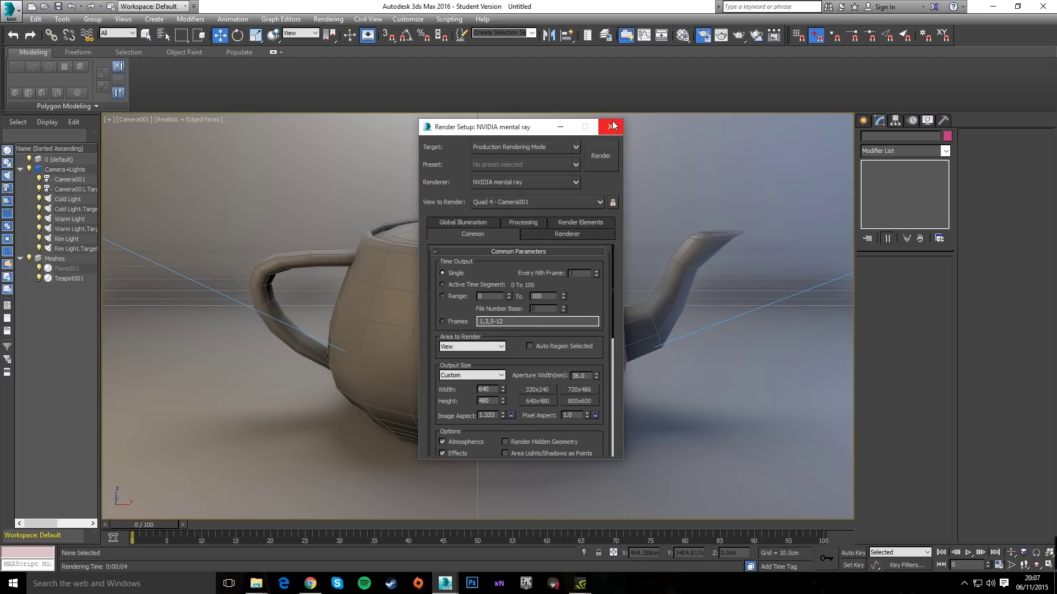
Start the mental ray render of Camera001 and bring up Preview.bmp for comparison
left_click(602, 158)
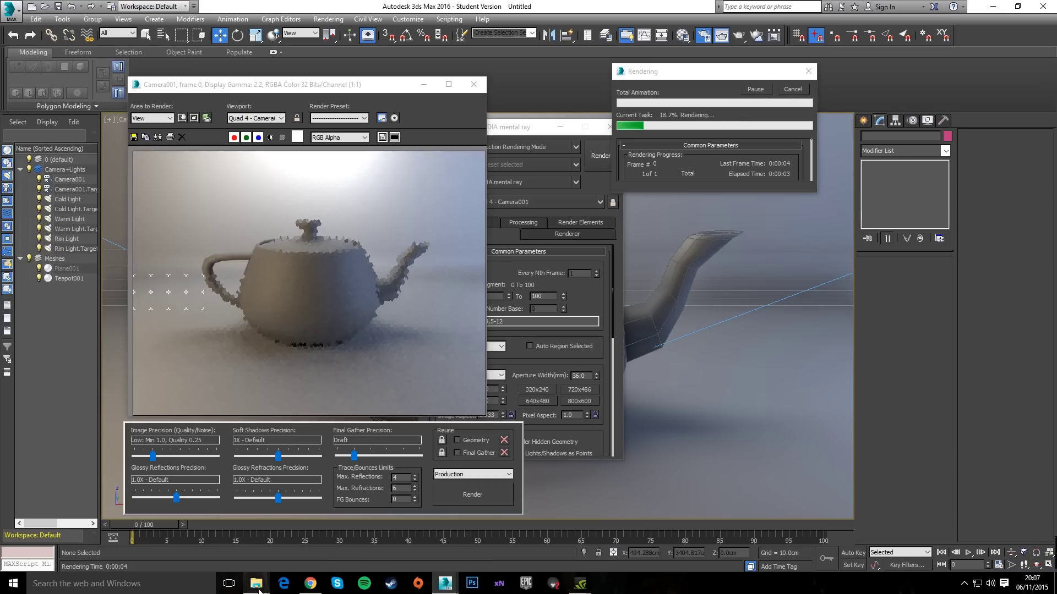
mouse_move(255, 583)
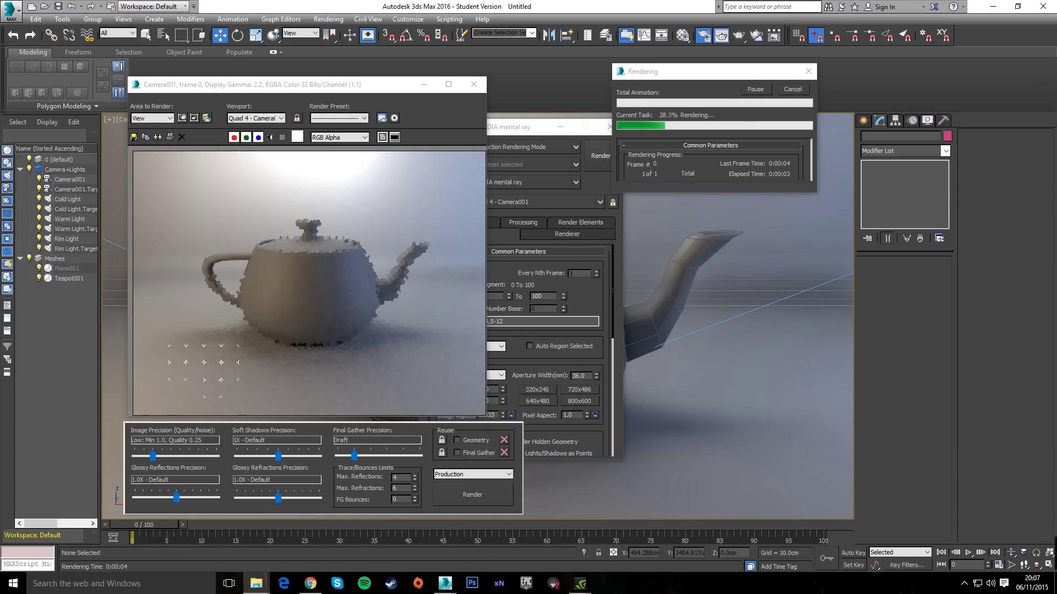
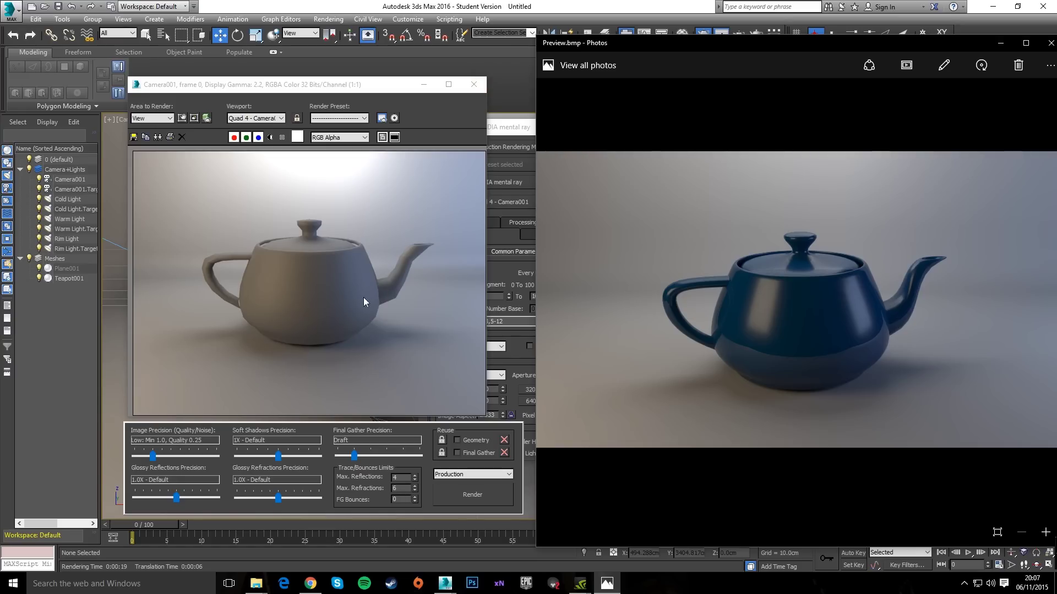
Close the render windows, select Teapot001 and raise its Segments from 4 to 8
left_click(474, 84)
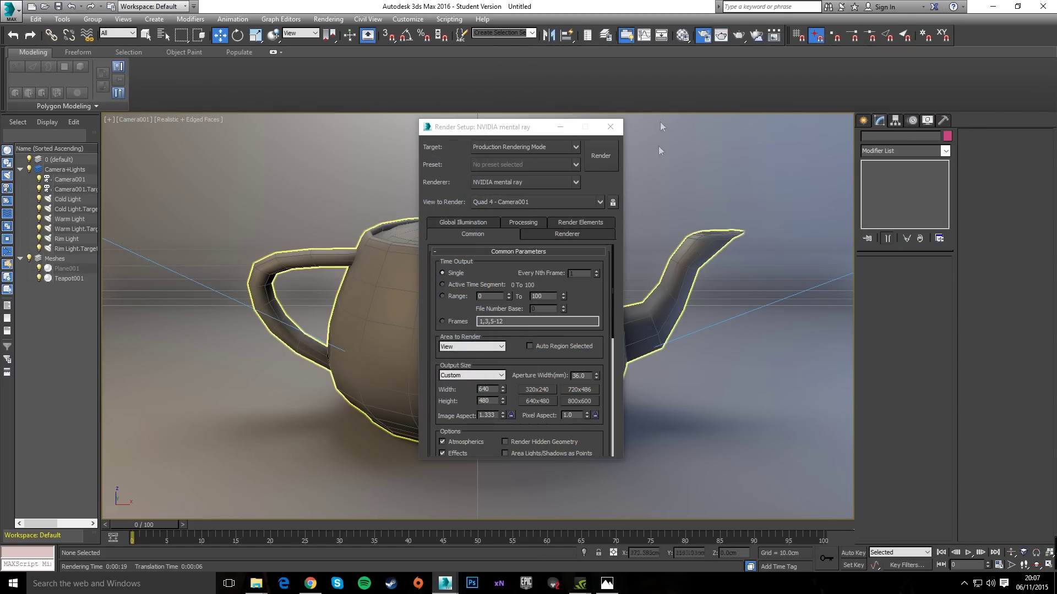
left_click(610, 126)
left_click(649, 308)
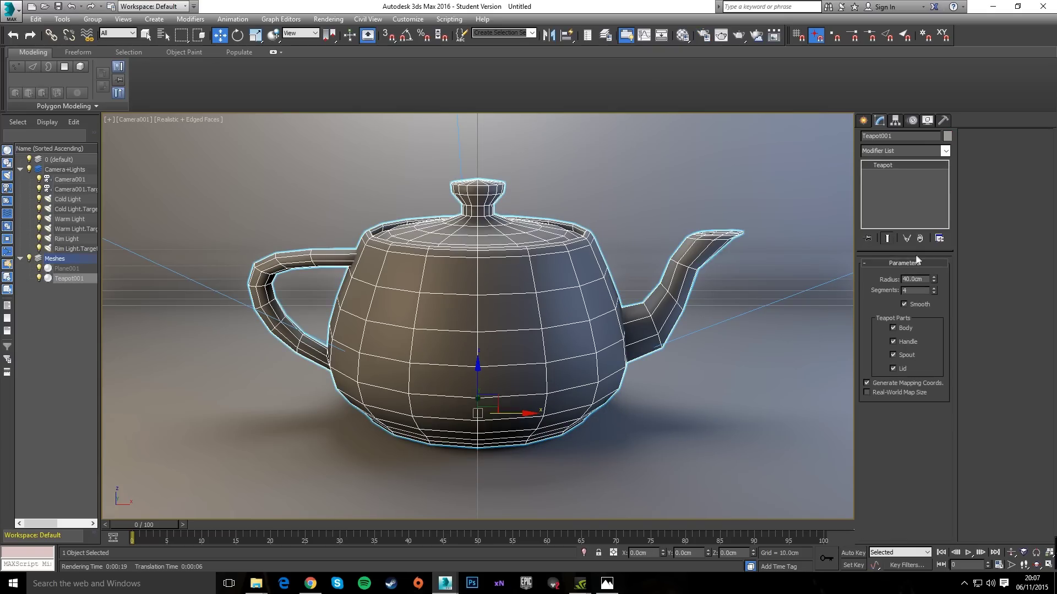
left_click(932, 289)
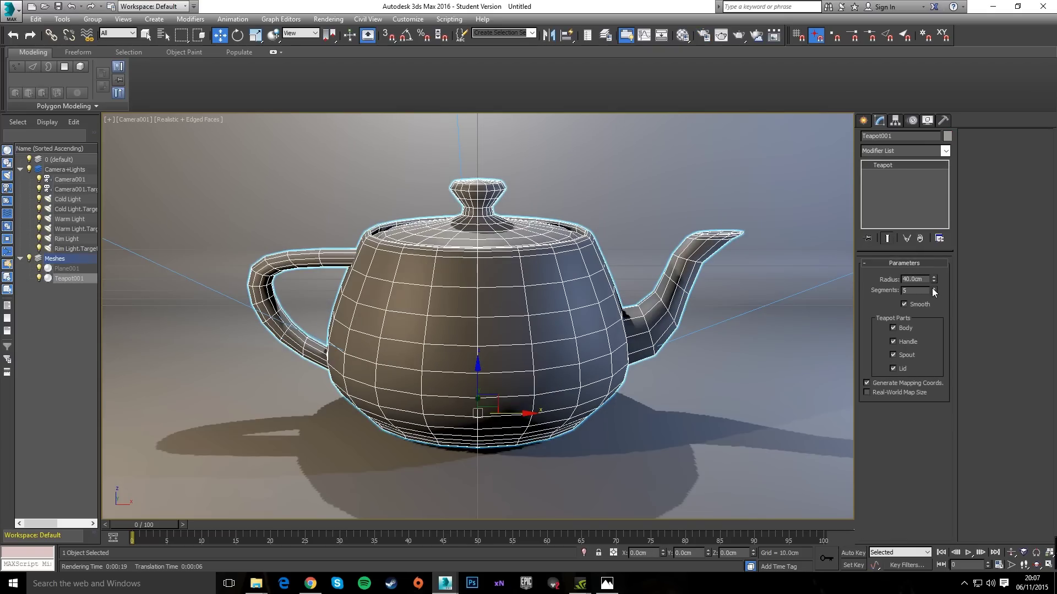
left_click(933, 288)
left_click(932, 288)
left_click(932, 289)
left_click(933, 288)
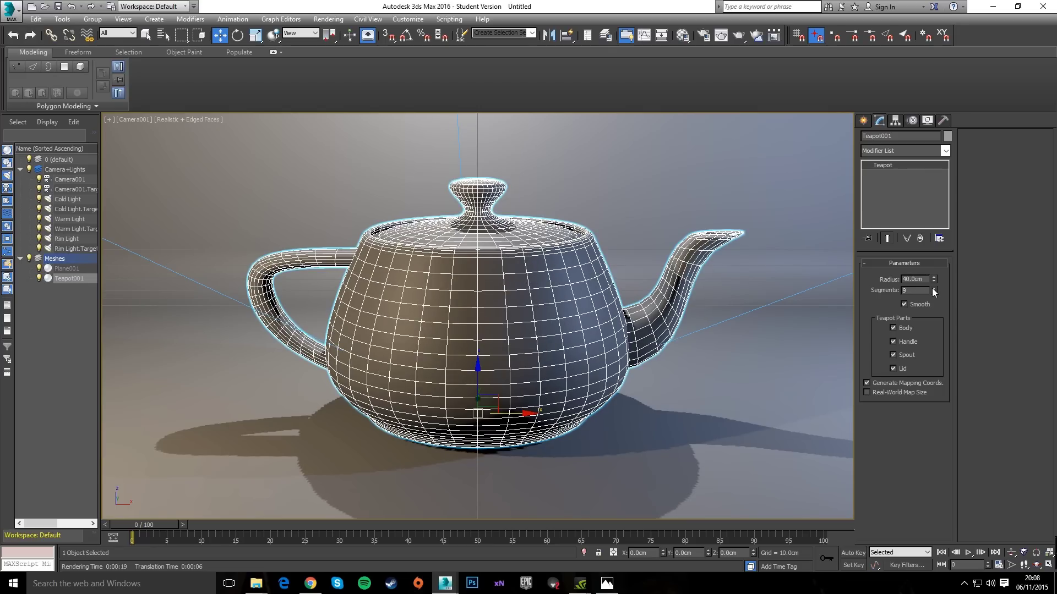
left_click(932, 288)
Start a test render of the camera view, then cancel it and close the preview
left_click(760, 448)
key("shift+q")
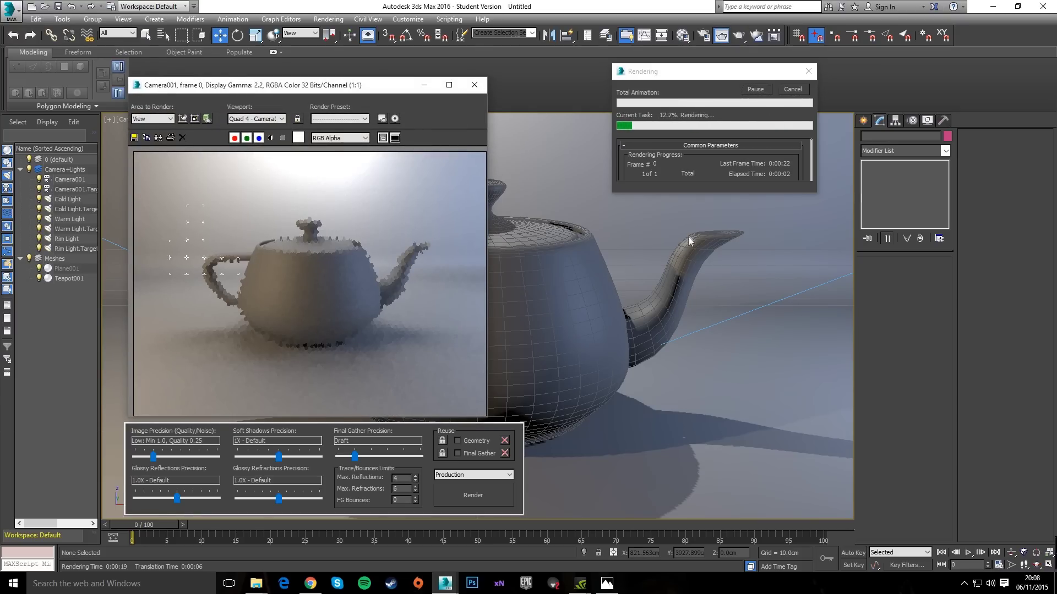
left_click(792, 89)
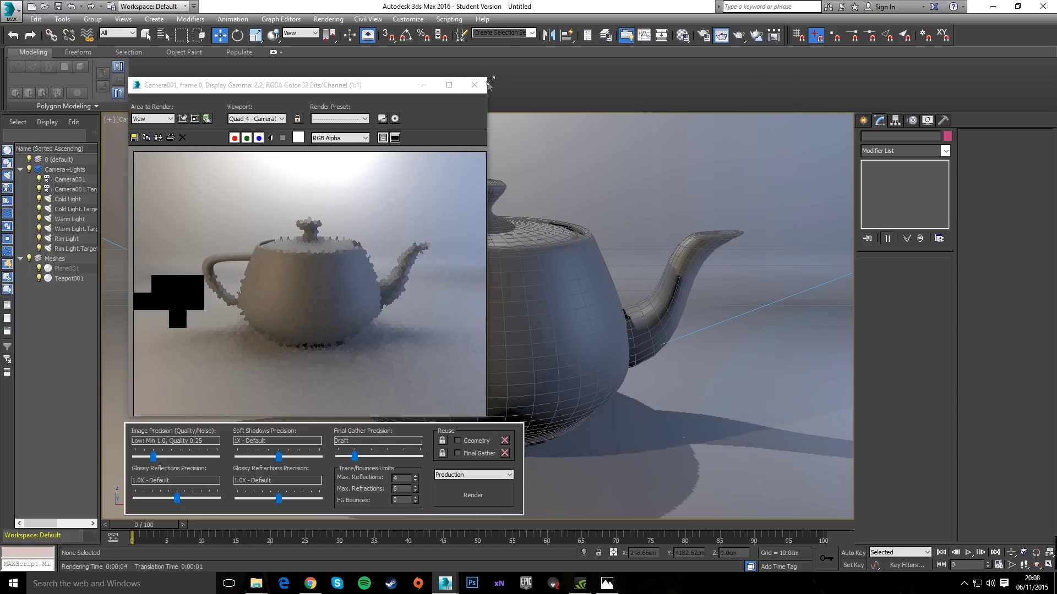
left_click(474, 85)
Return to the four-viewport layout and orbit the Perspective view around the scene
key("alt+w")
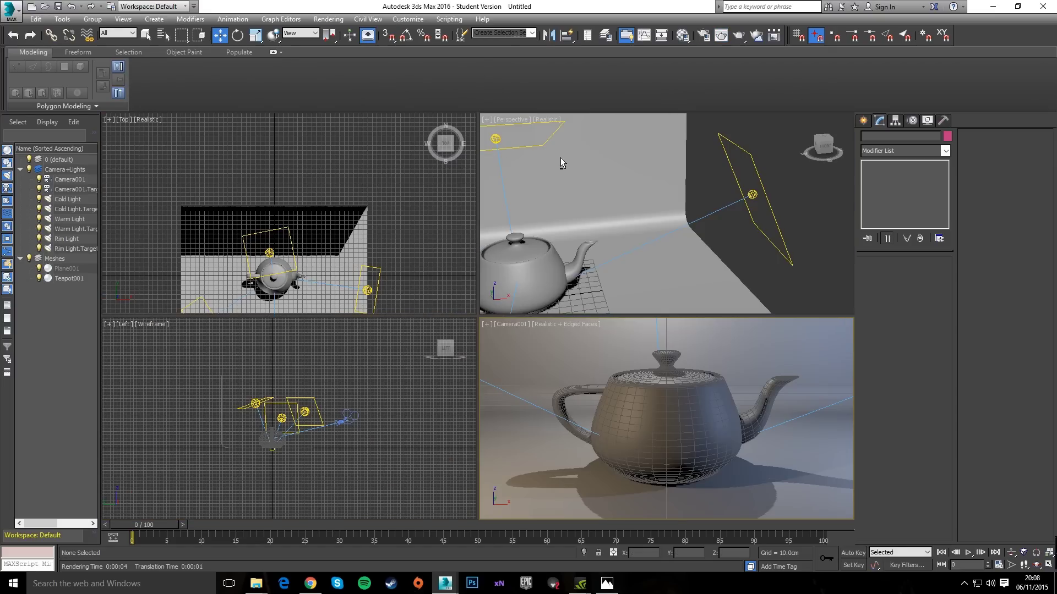
left_click(264, 242)
left_click(263, 243)
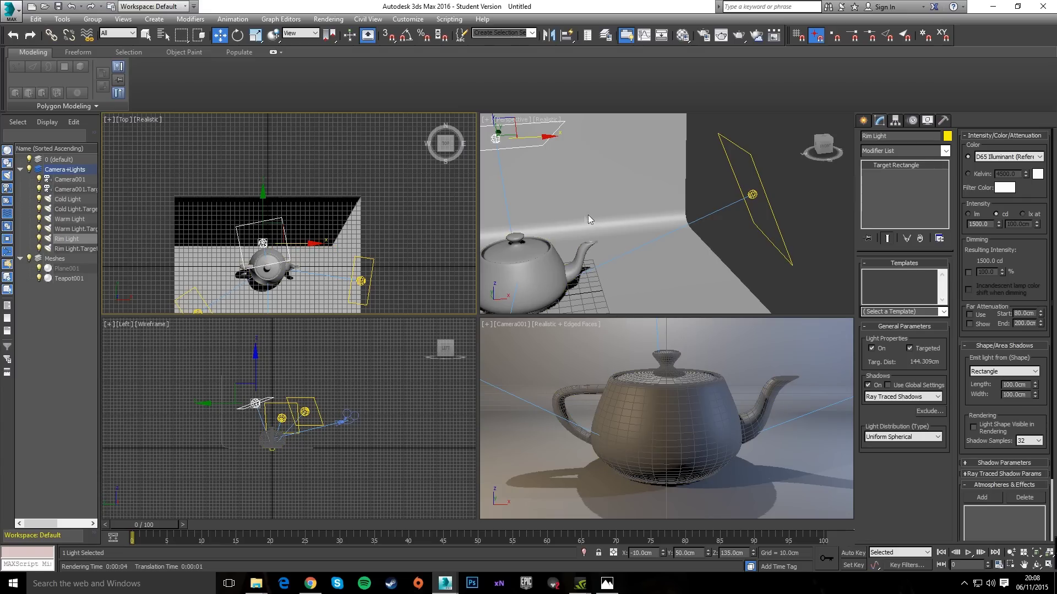
scroll(588, 215, "down", 5)
middle_click_drag(643, 197, 622, 212, "alt")
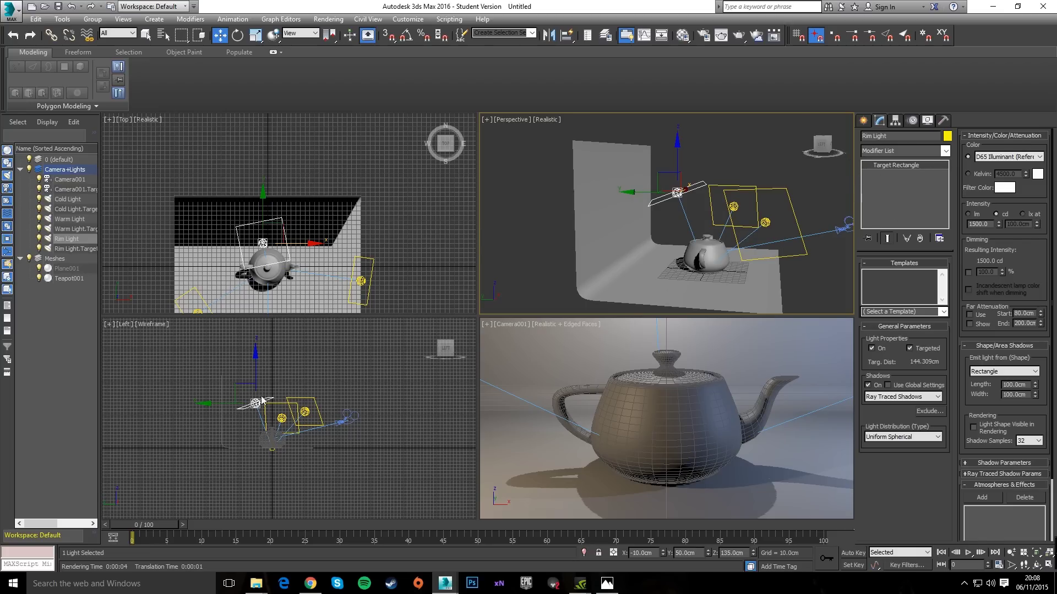
Select the backdrop Plane001 and enter Editable Poly vertex mode
left_click(67, 268)
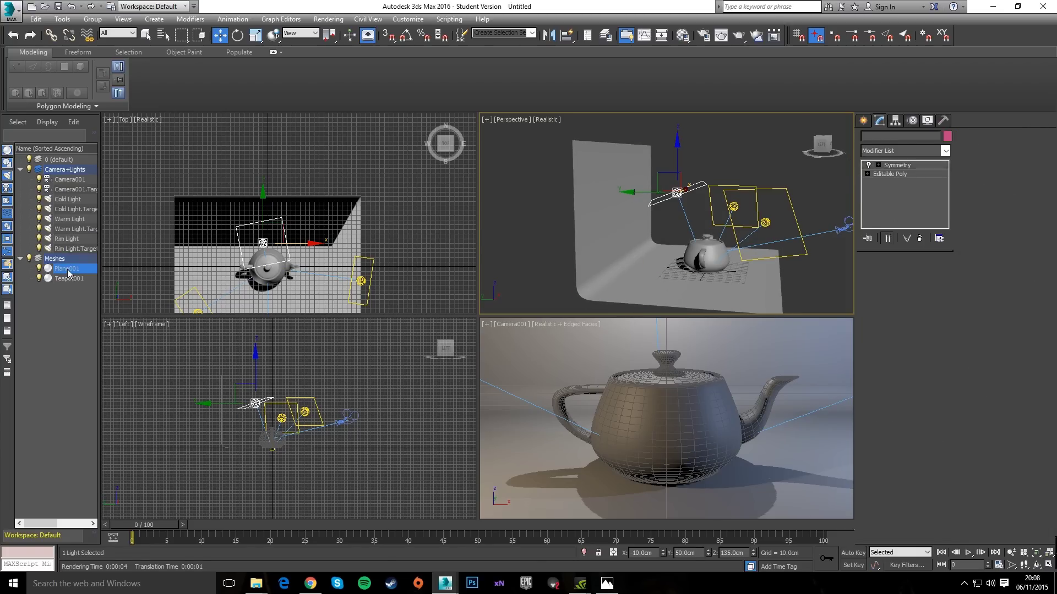
left_click(903, 174)
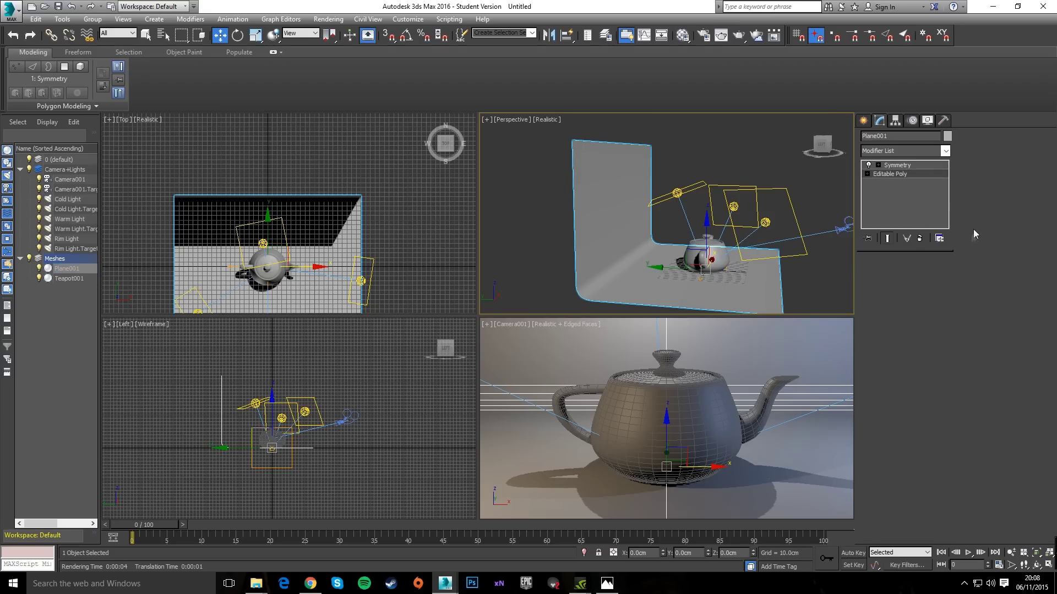
left_click(880, 272)
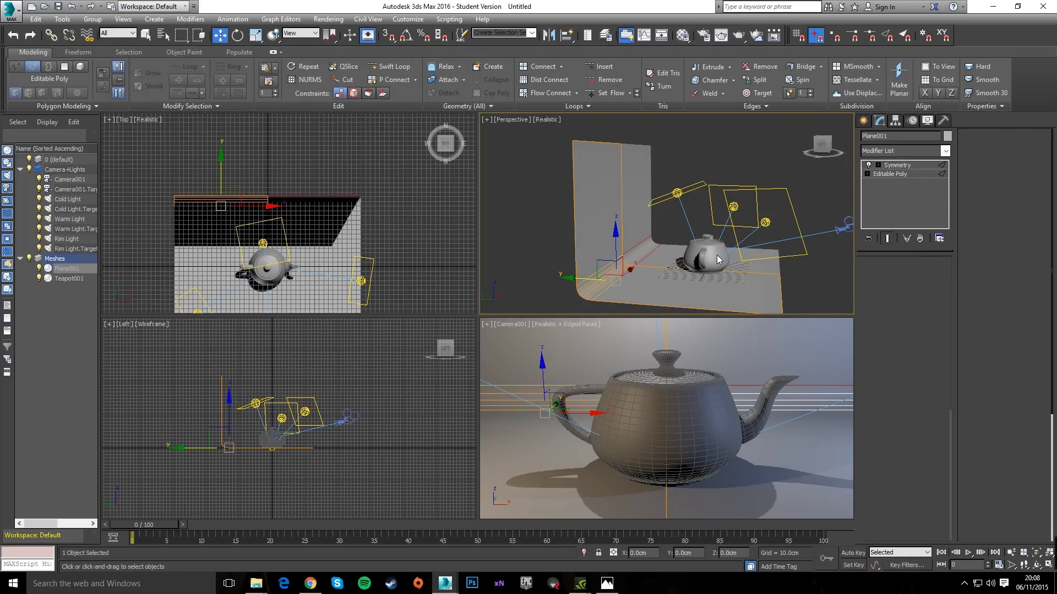
Select the wall's top vertices in the Left view and move them back along X
left_click_drag(549, 131, 653, 164)
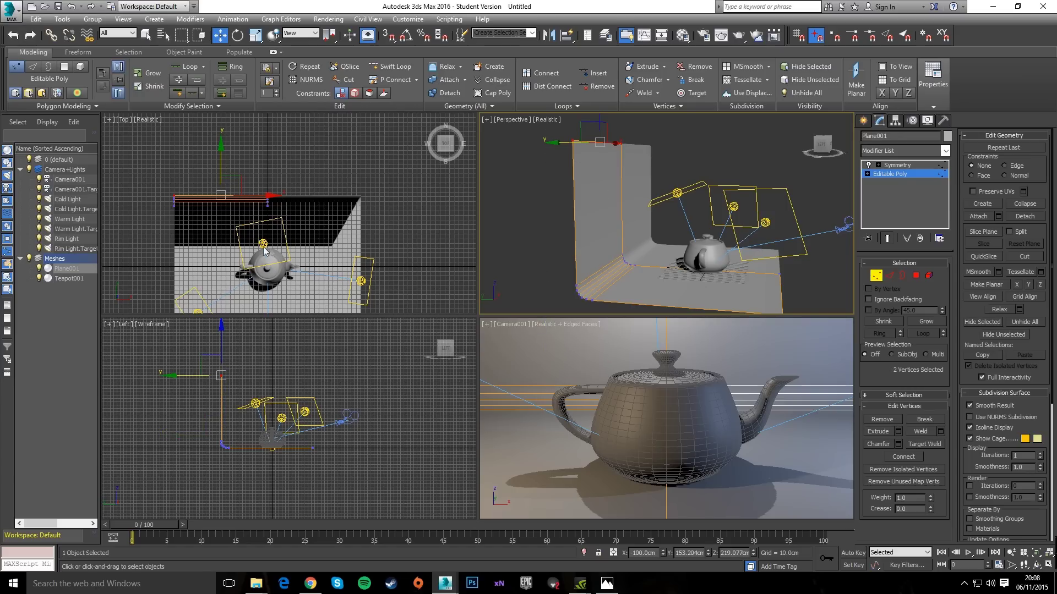
scroll(223, 385, "up", 3)
left_click_drag(212, 317, 226, 372)
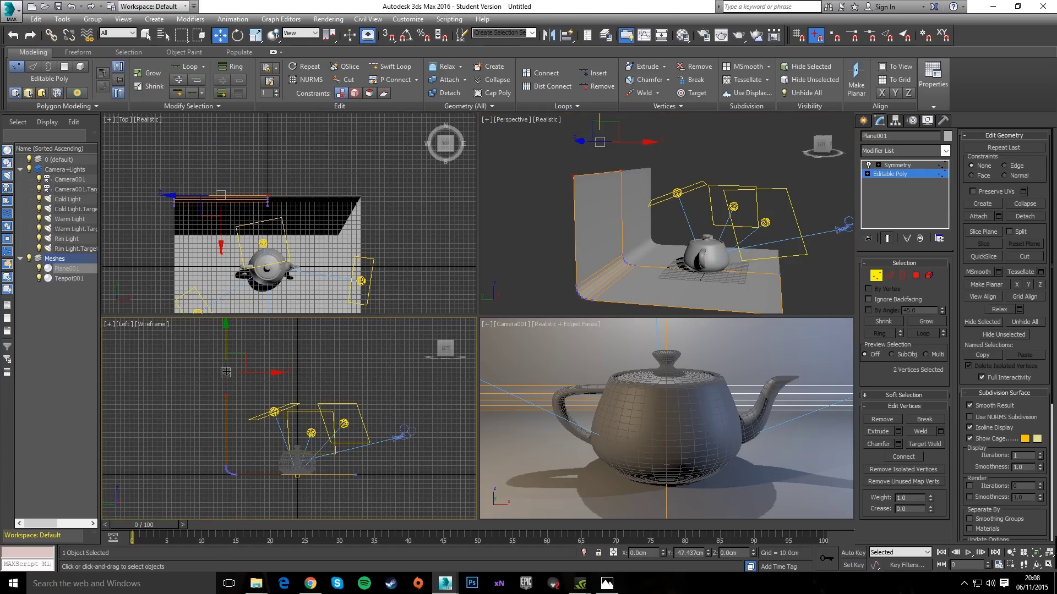
middle_click_drag(233, 421, 239, 398)
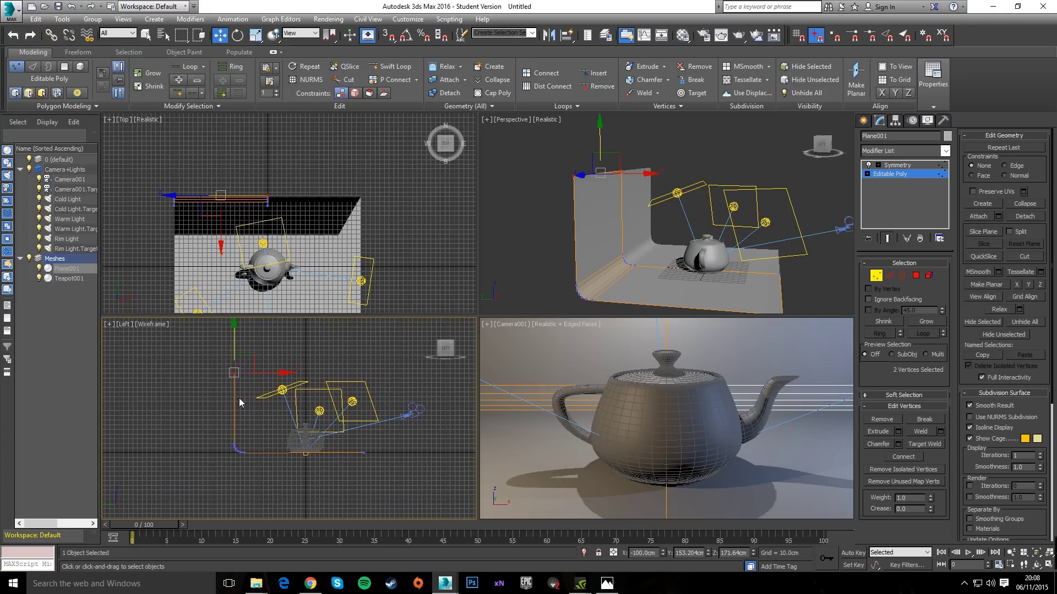
left_click_drag(237, 453, 259, 445)
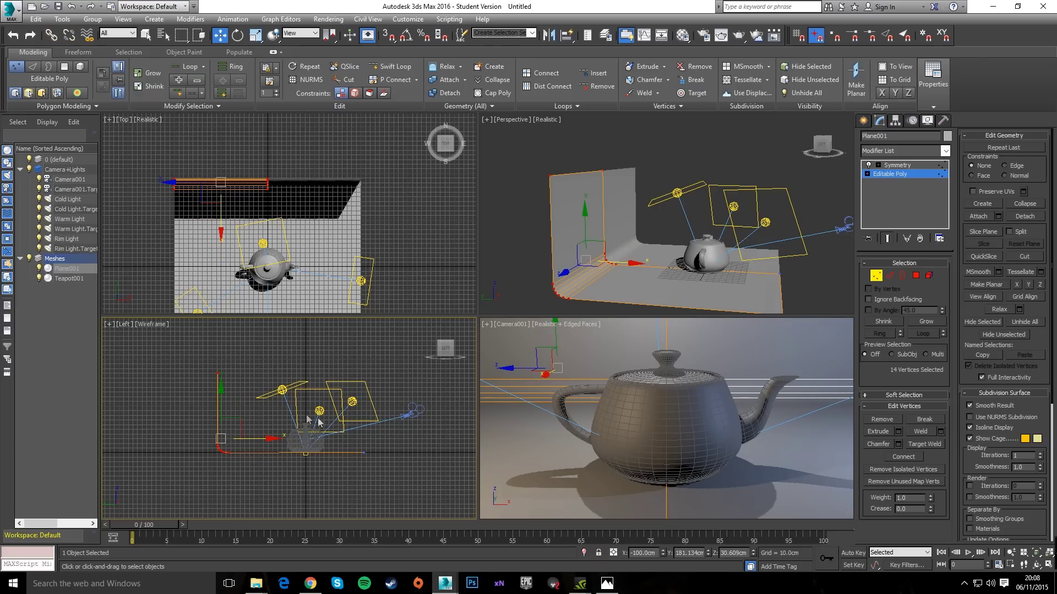
left_click(415, 416)
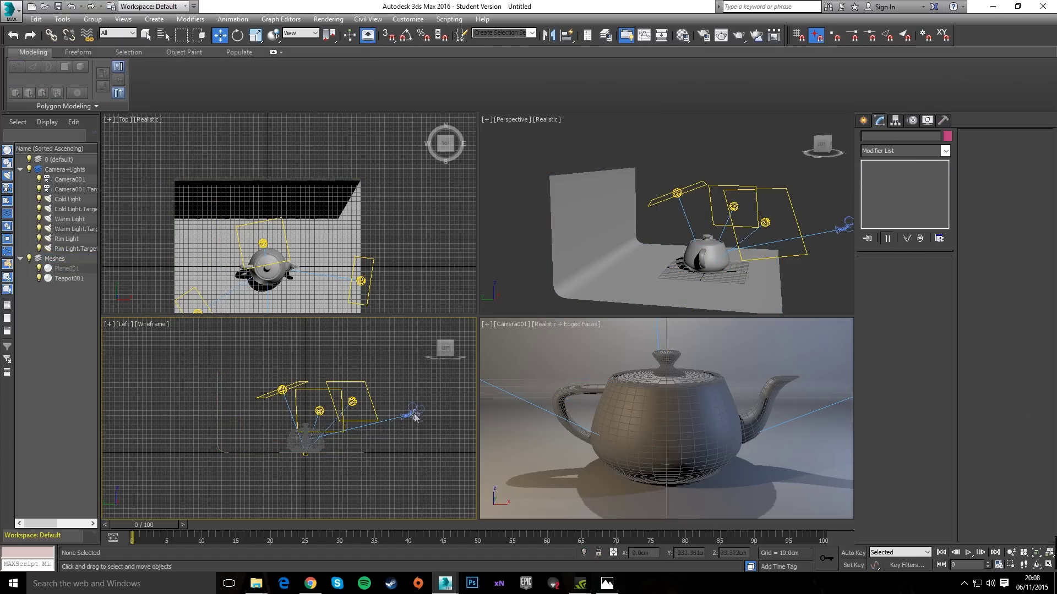
Nudge Camera001 slightly along its X axis in the Left viewport
left_click(412, 412)
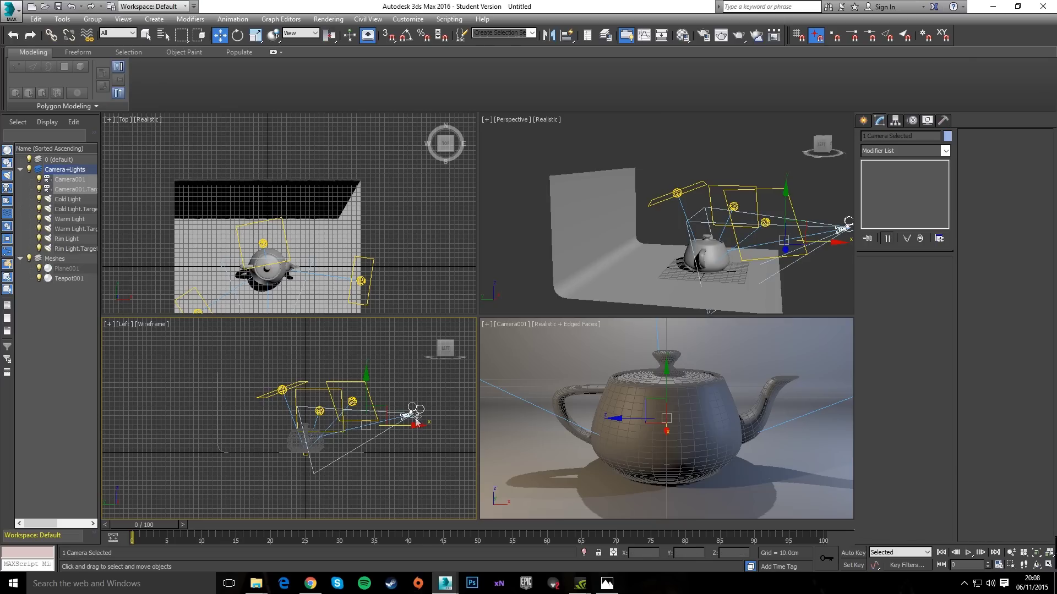
left_click(325, 467)
left_click(411, 410)
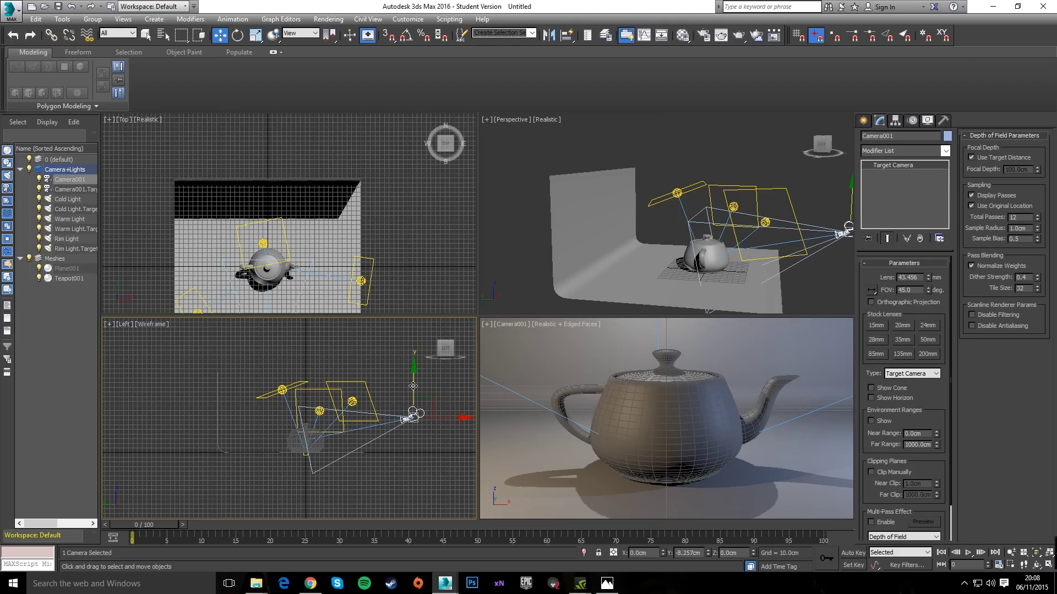
left_click_drag(435, 418, 441, 419)
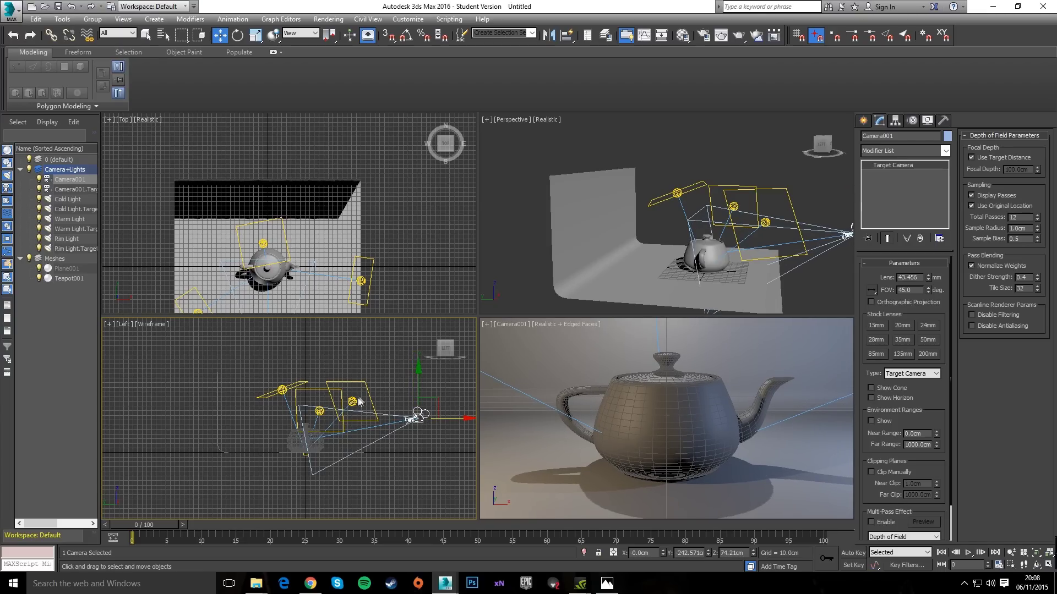
left_click(398, 383)
Render the camera view, compare it with the blue reference photo, then close the preview
left_click(726, 349)
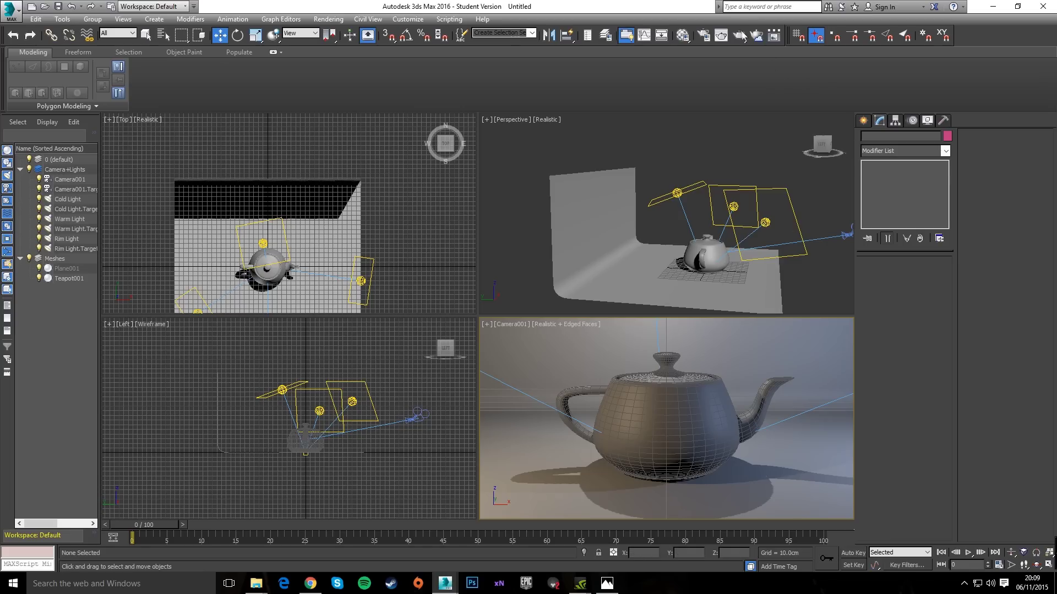
left_click(739, 35)
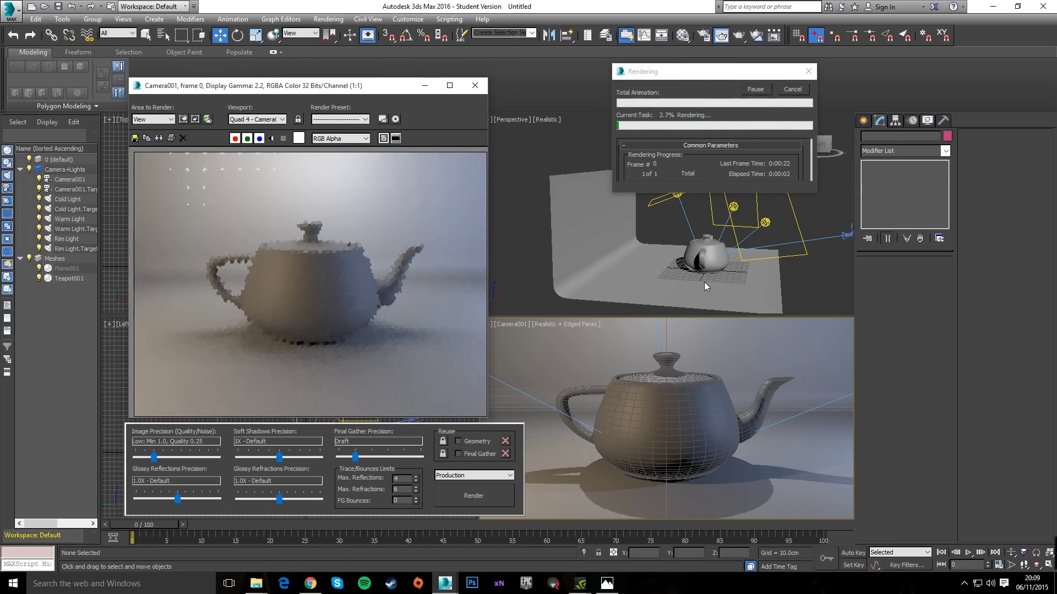
left_click(605, 584)
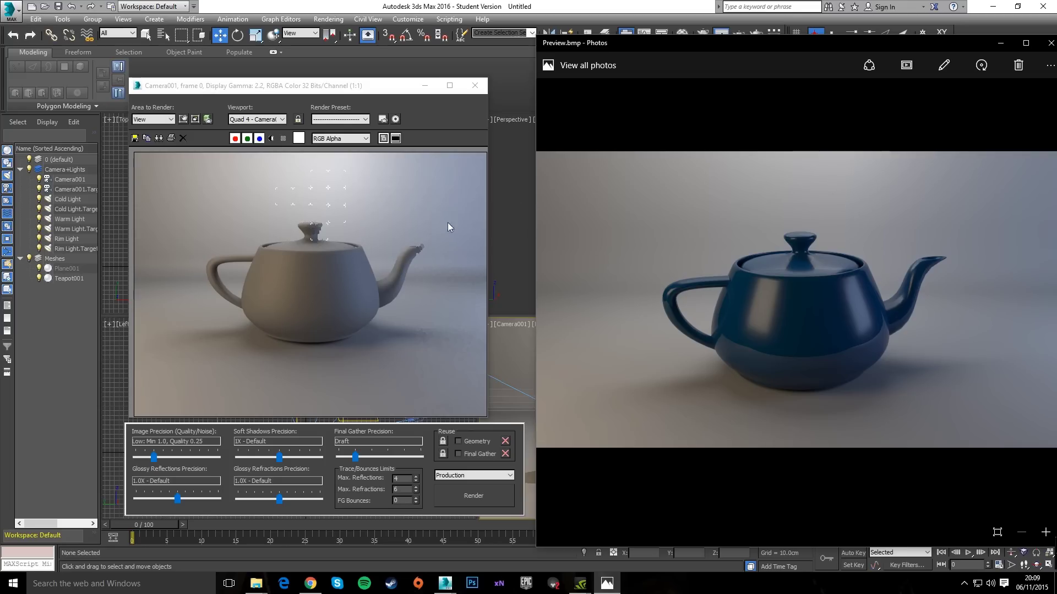
left_click(475, 85)
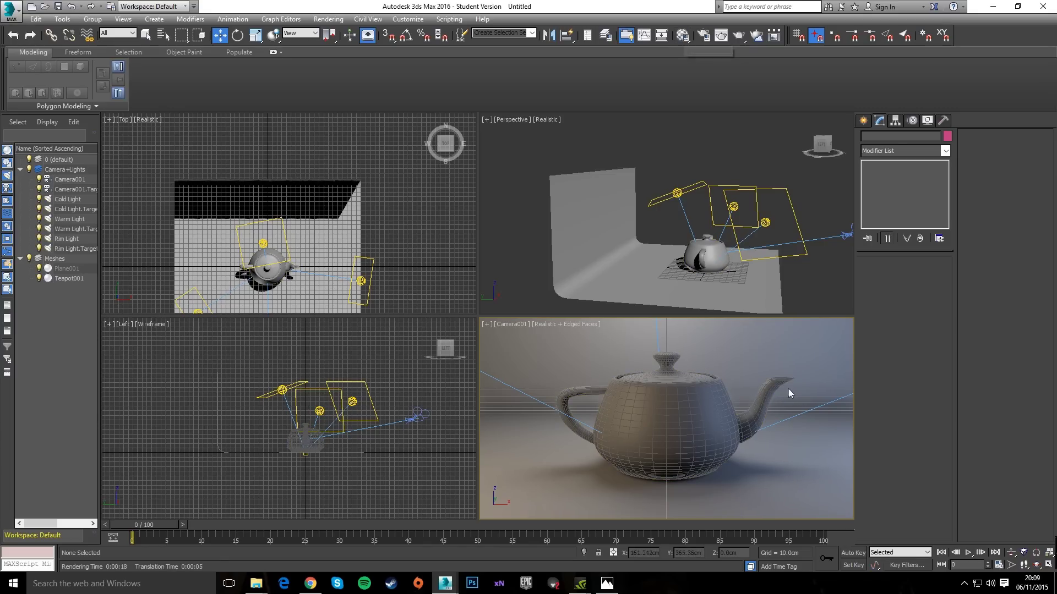
In the Material Editor, change slot 1 from Standard to a mental ray Arch & Design material
left_click(683, 36)
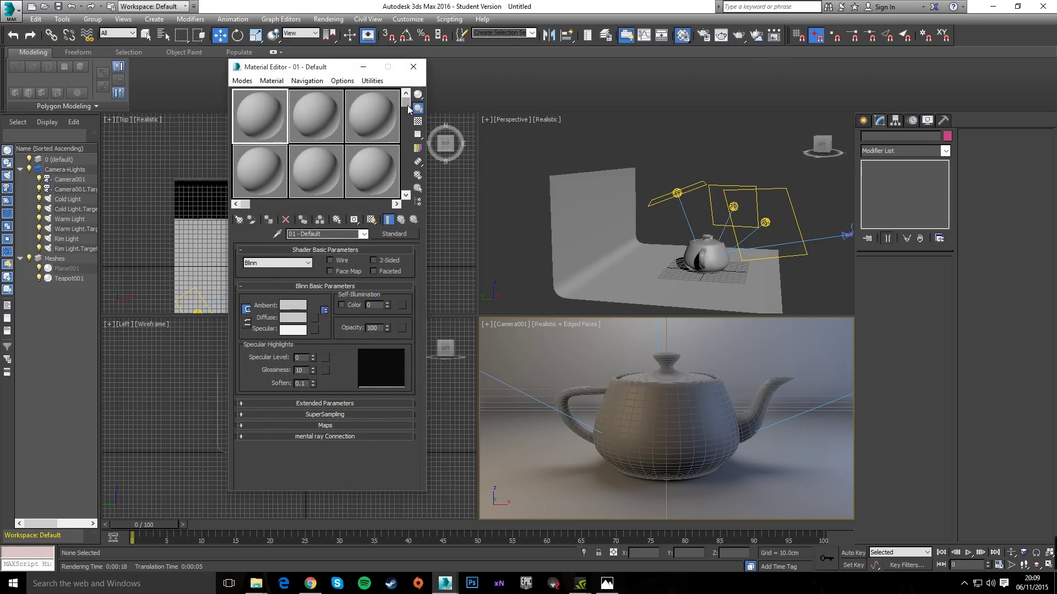
left_click_drag(408, 109, 253, 208)
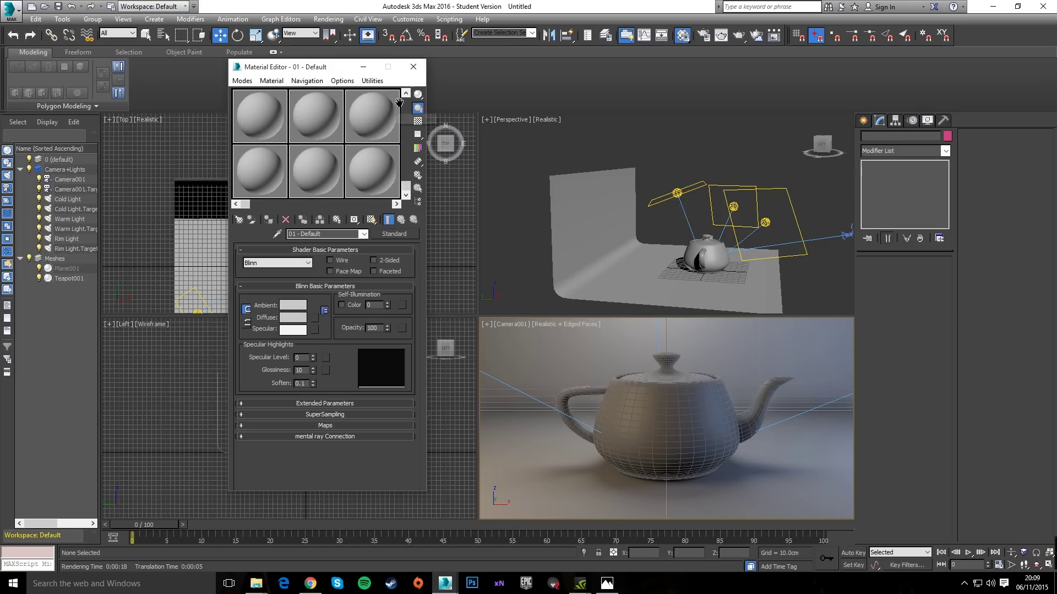
scroll(406, 121, "up", 5)
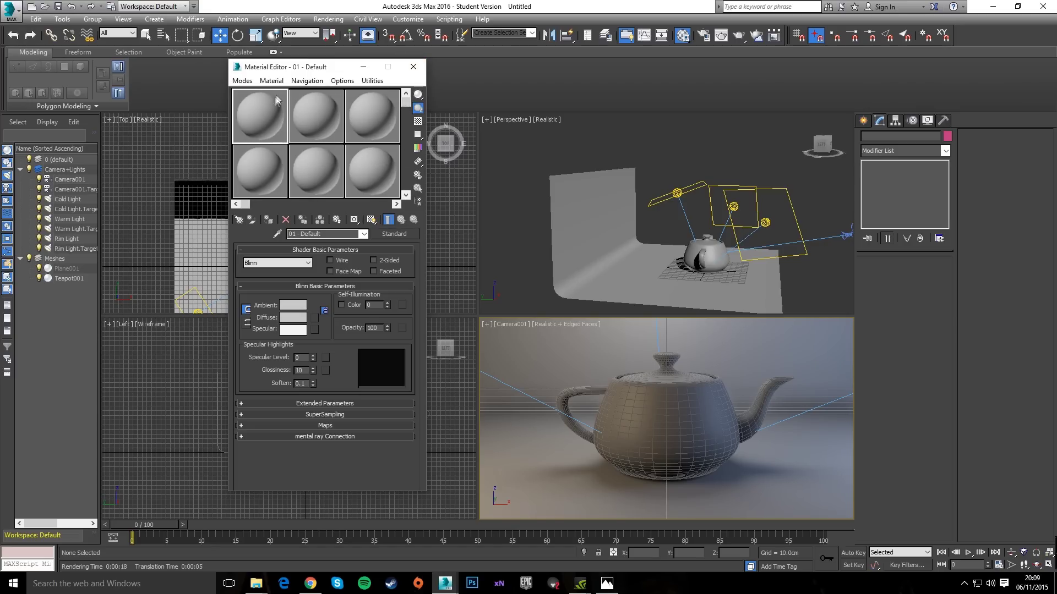
left_click(391, 234)
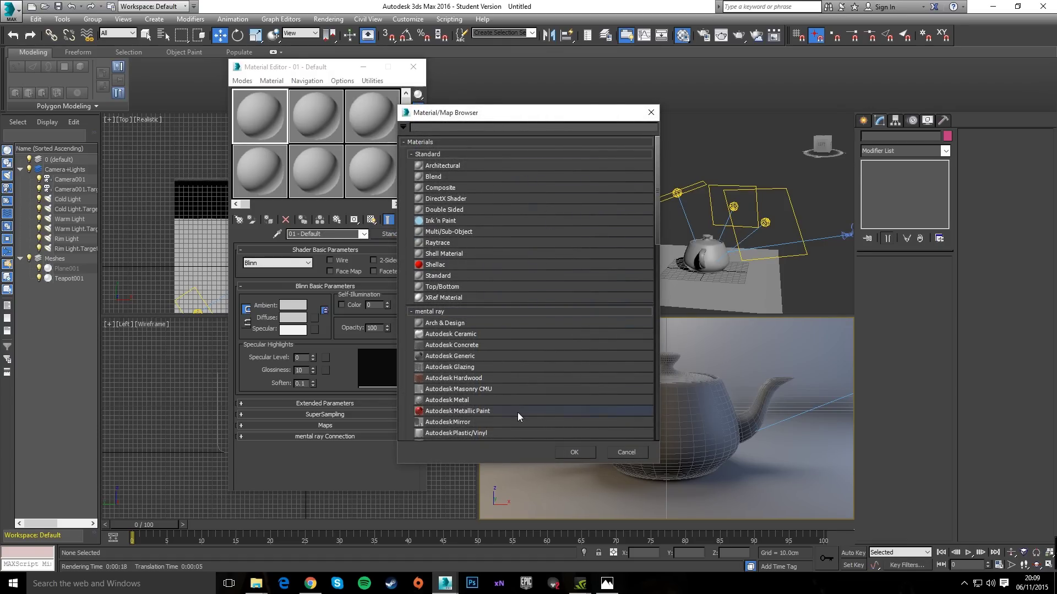
scroll(494, 374, "down", 3)
scroll(477, 386, "down", 3)
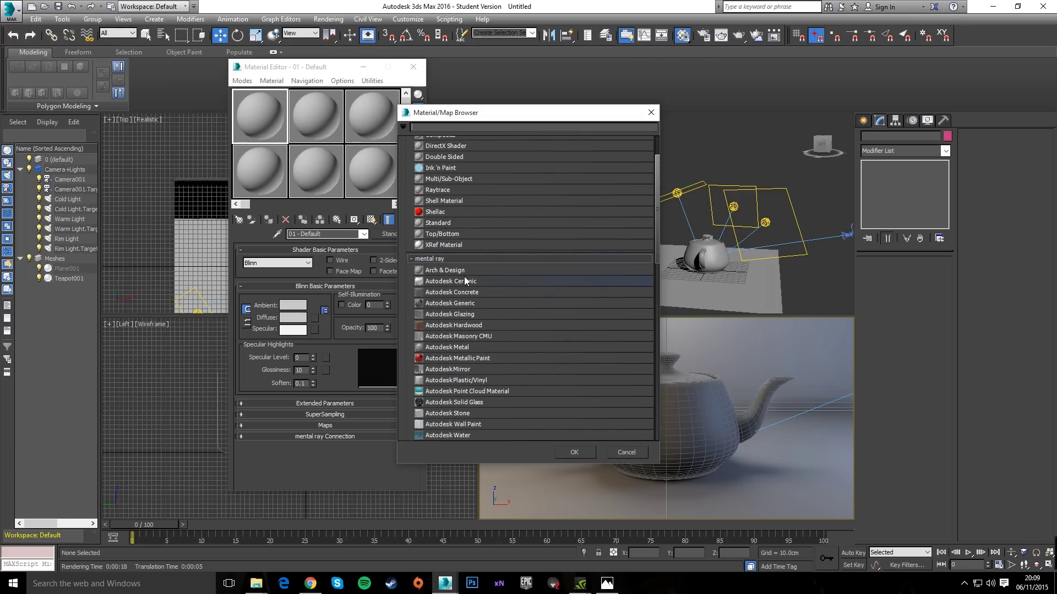
double_click(464, 271)
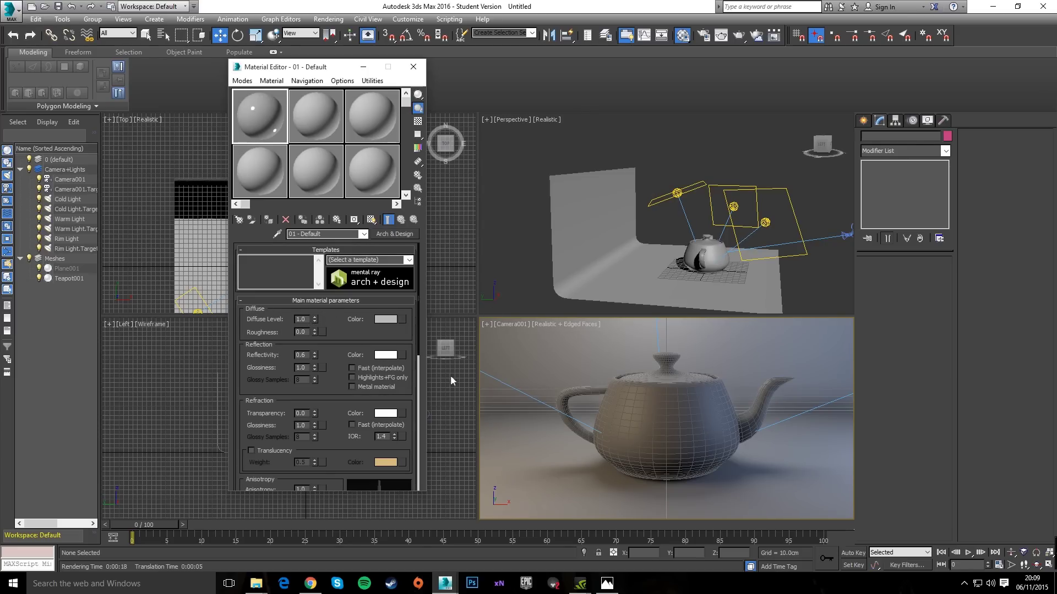
Name the material Background_Mat and assign it to the selected backdrop plane
left_click(64, 269)
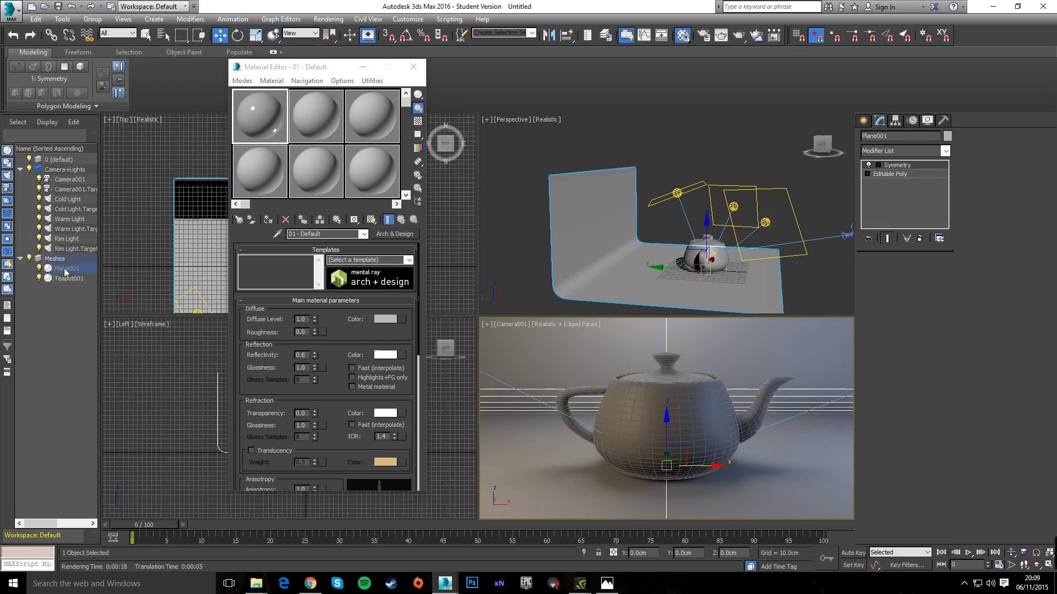
left_click(329, 234)
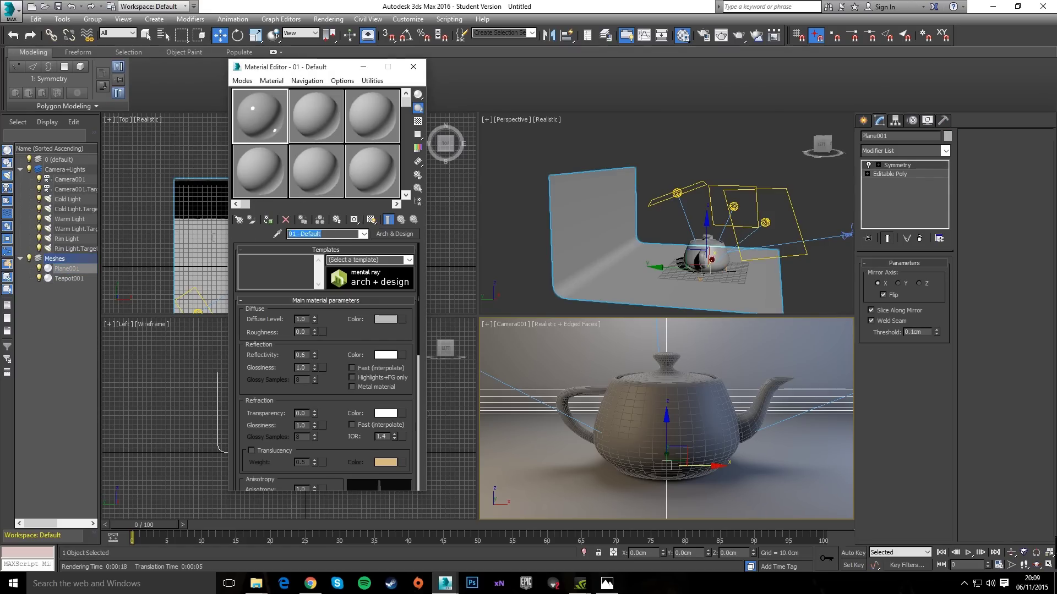
type("Background_Mat")
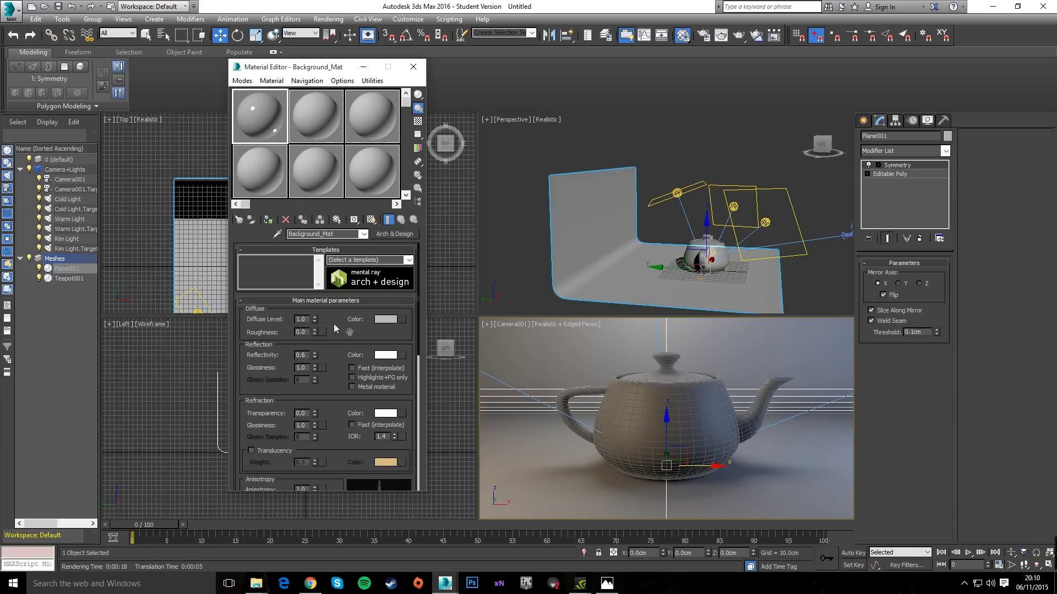
left_click(268, 220)
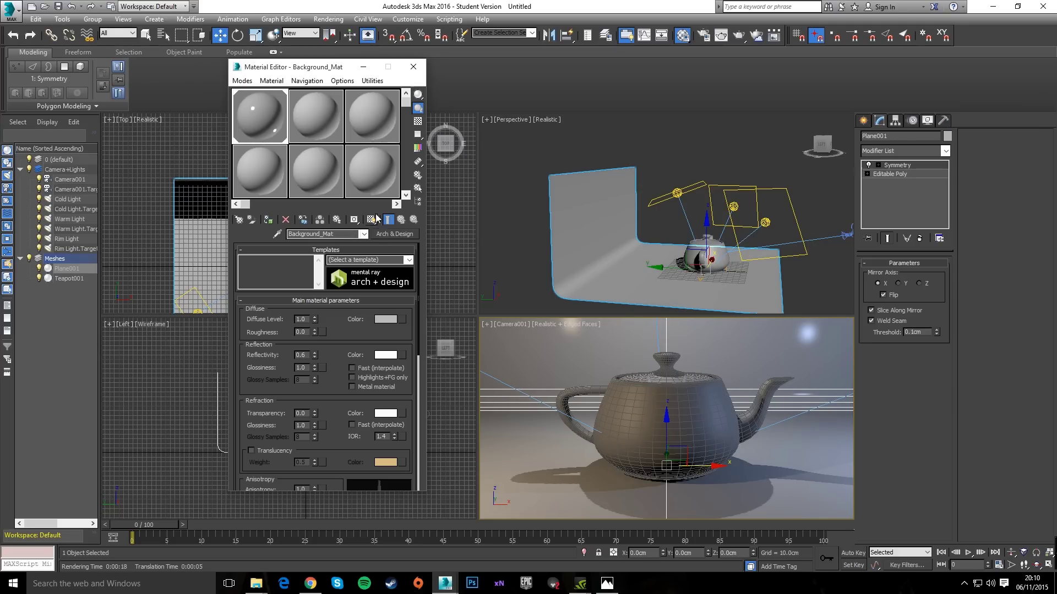
Turn on the sample background, set Reflectivity to 0.0, and select the teapot
left_click(418, 122)
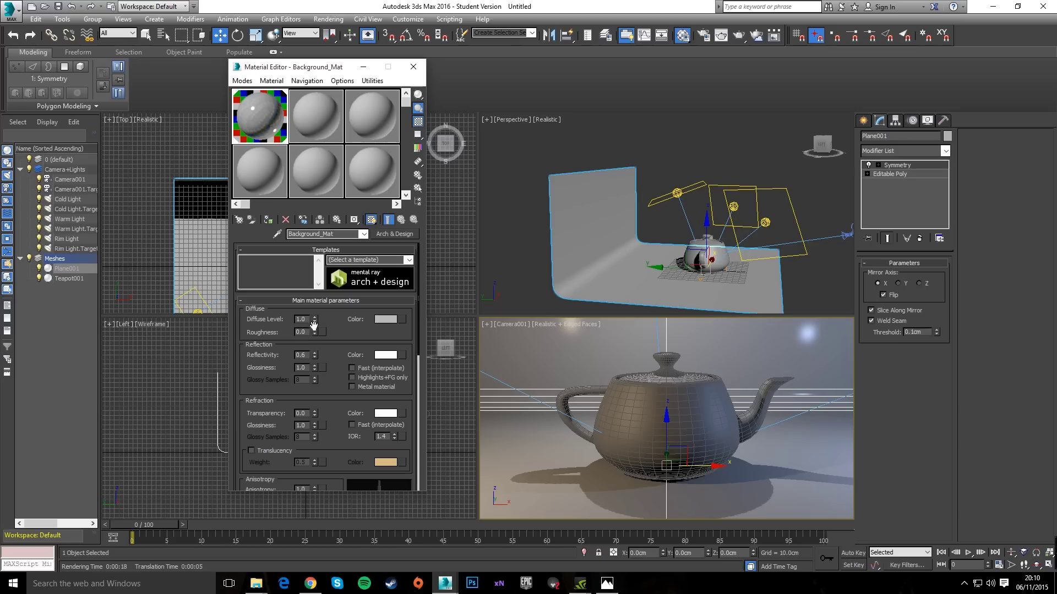
double_click(308, 355)
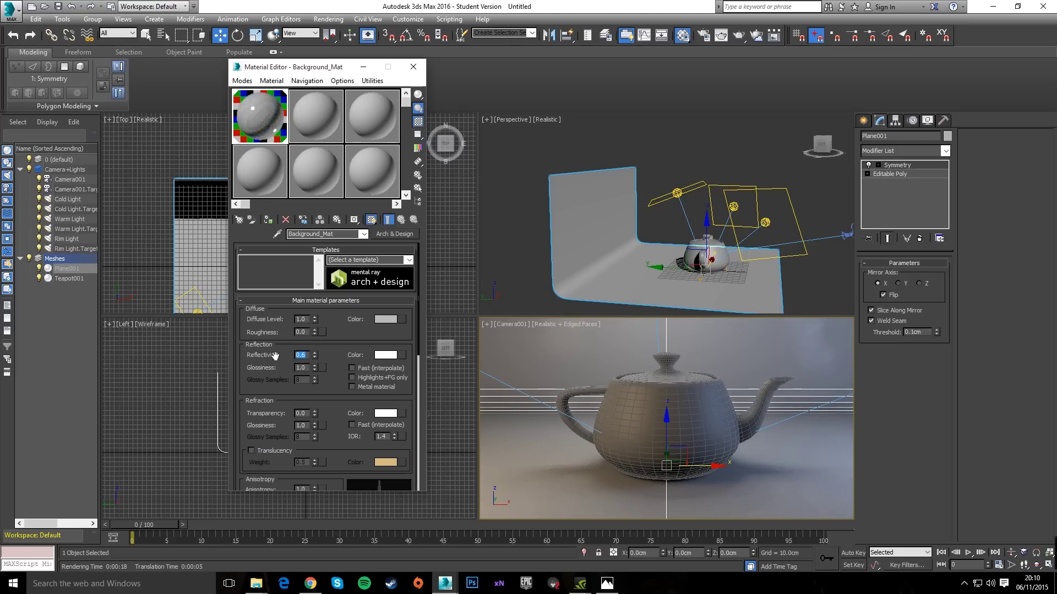
type("0")
key("Return")
left_click(574, 489)
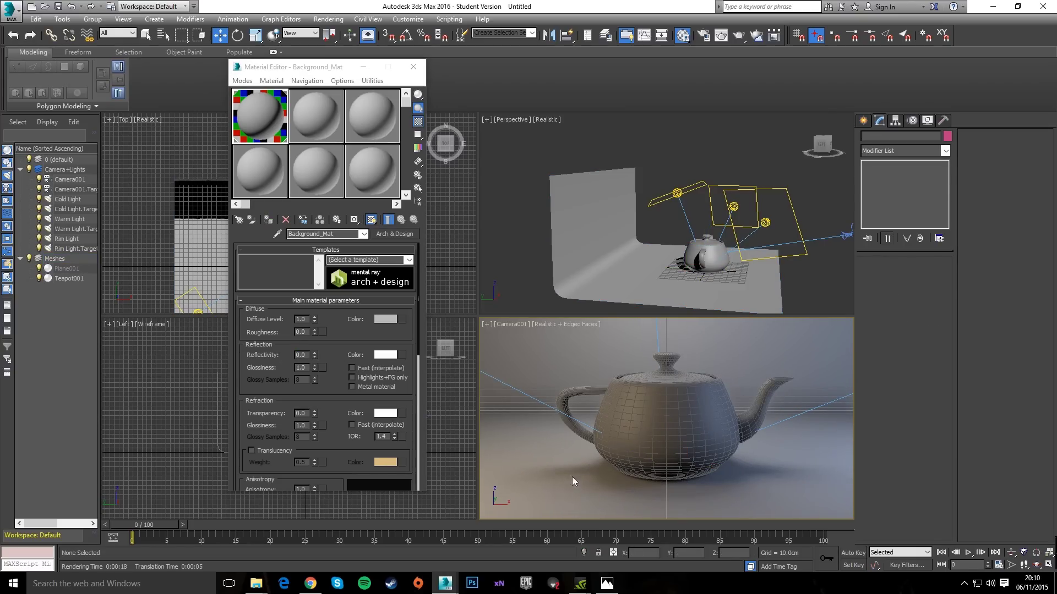
left_click(683, 421)
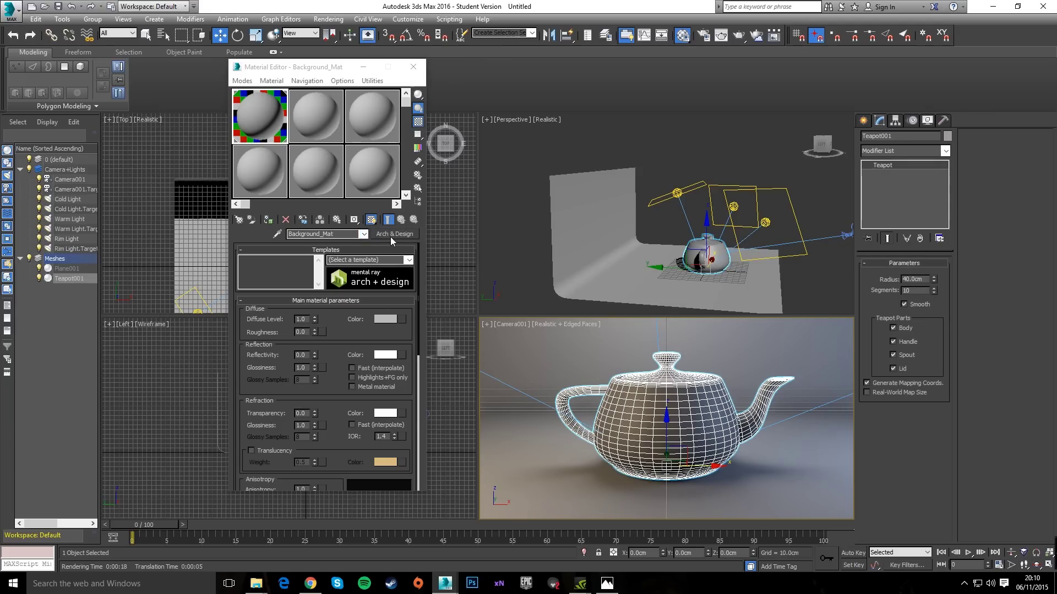
Make sample slot 2 an Arch & Design material named Mesh Material
left_click(312, 123)
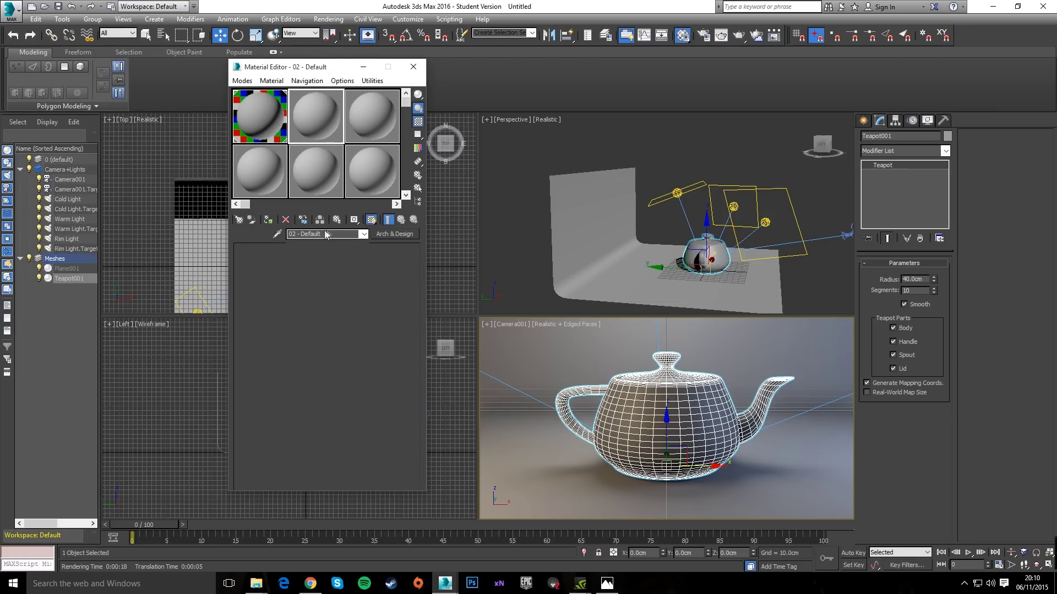
left_click(391, 234)
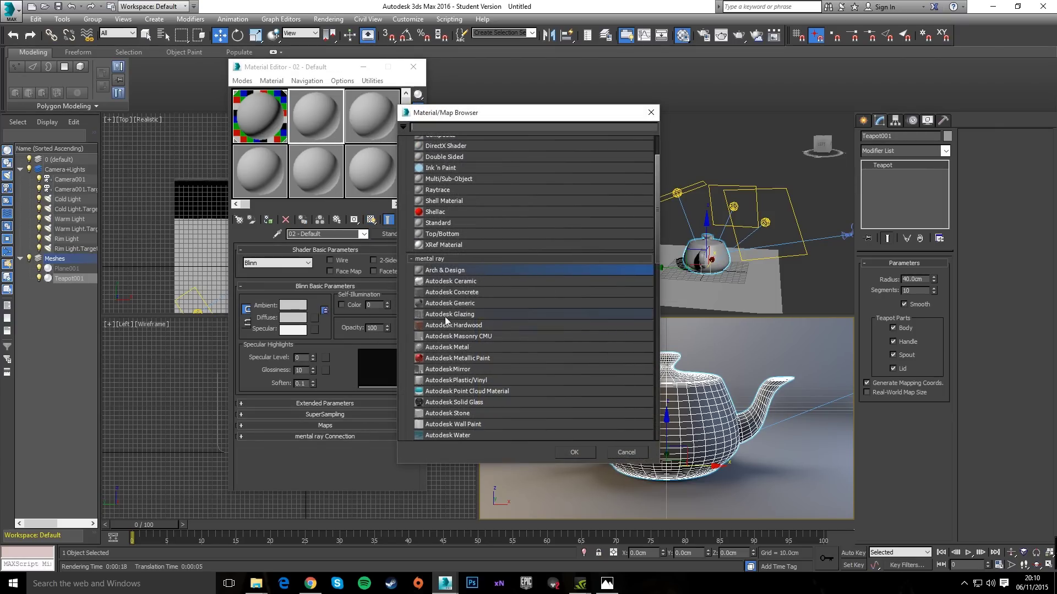
double_click(450, 271)
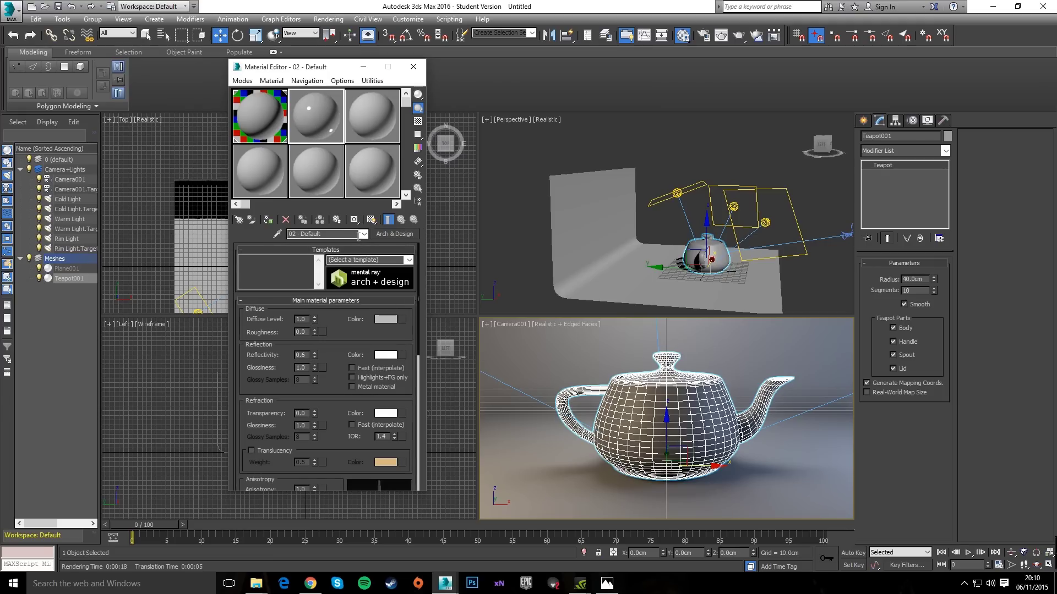
left_click_drag(357, 234, 288, 234)
type("Mesh Material")
Set Mesh Material's reflections to By IOR with an IOR of 1.75
left_click_drag(345, 327, 296, 133)
scroll(336, 290, "up", 5)
scroll(339, 363, "down", 2)
left_click(607, 584)
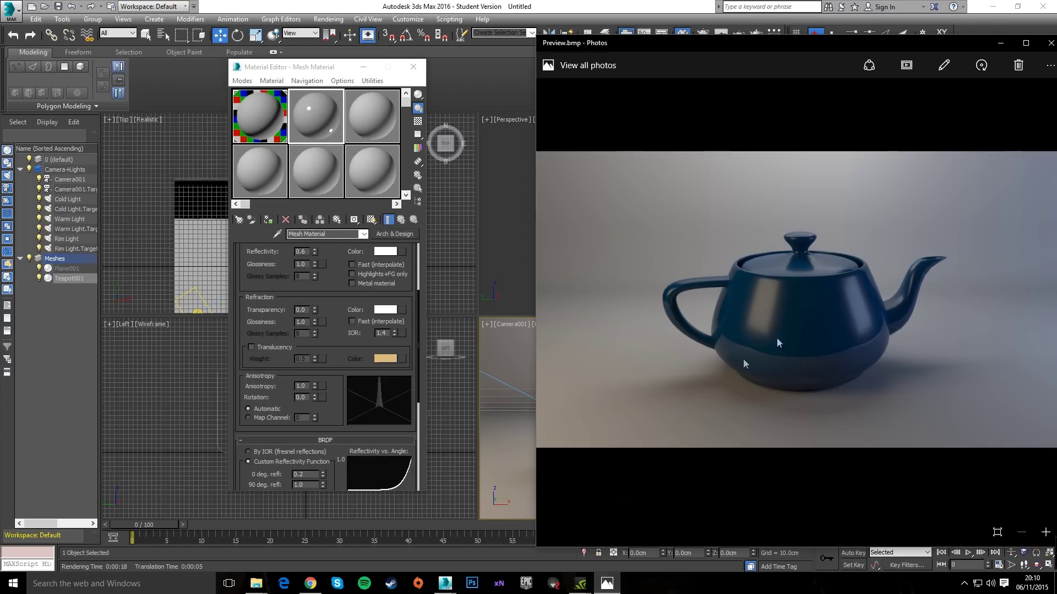
left_click(607, 584)
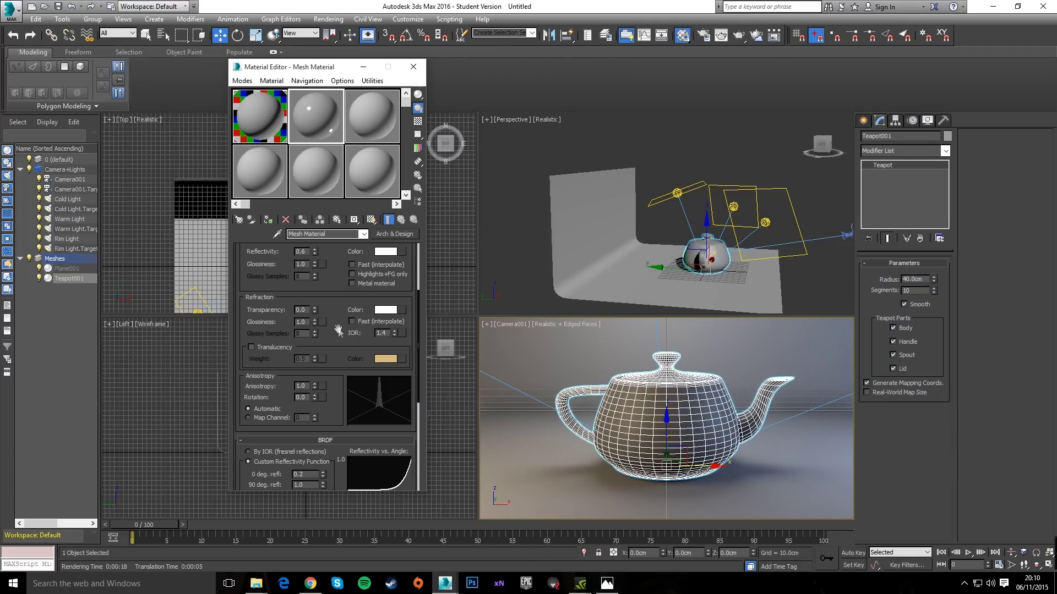
scroll(329, 342, "down", 4)
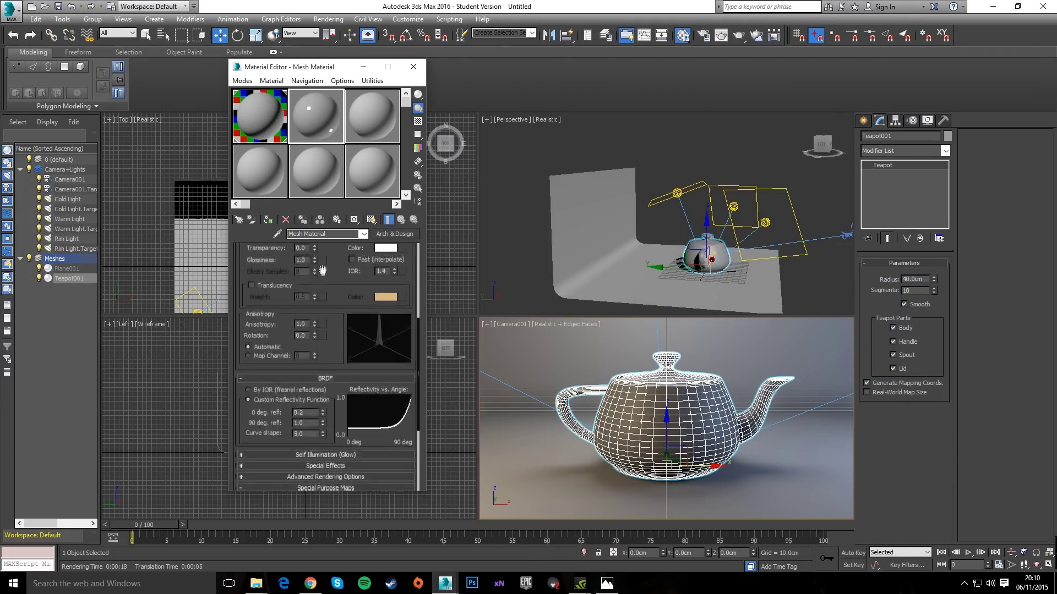
left_click(262, 382)
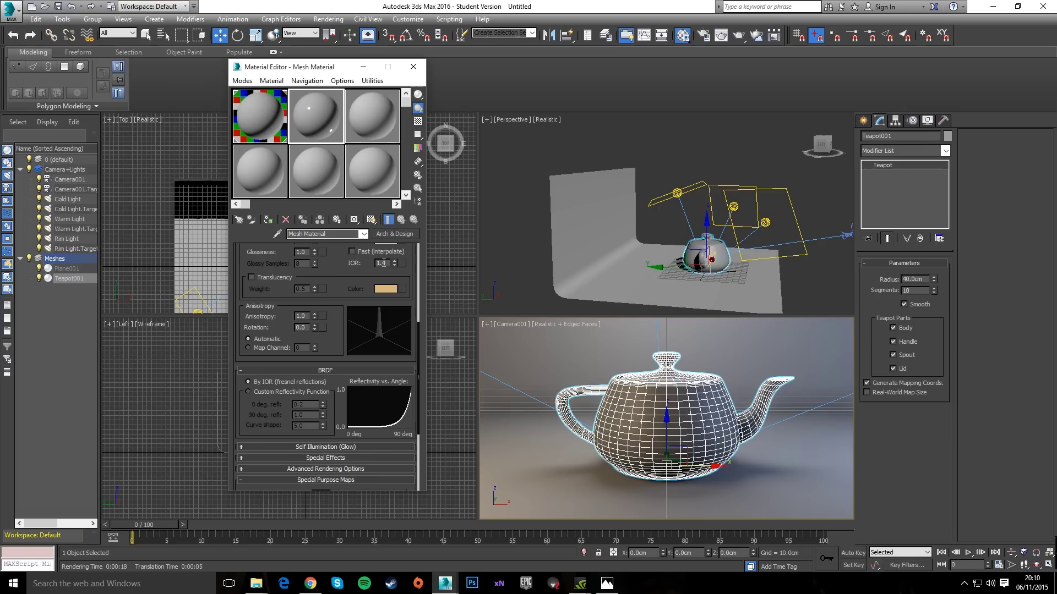
type("75")
key("Return")
left_click_drag(340, 277, 341, 435)
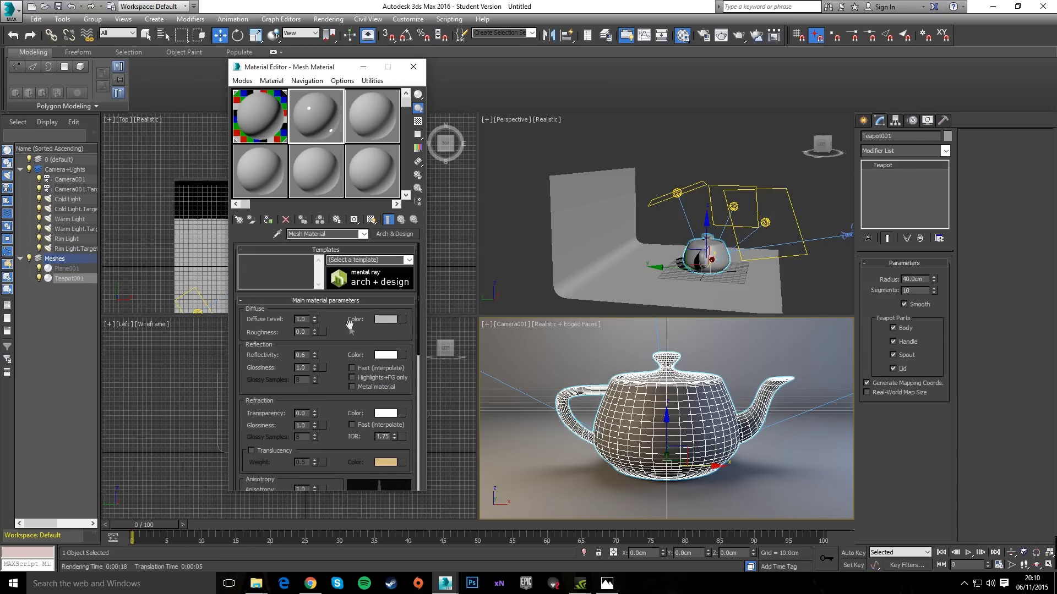
left_click(389, 320)
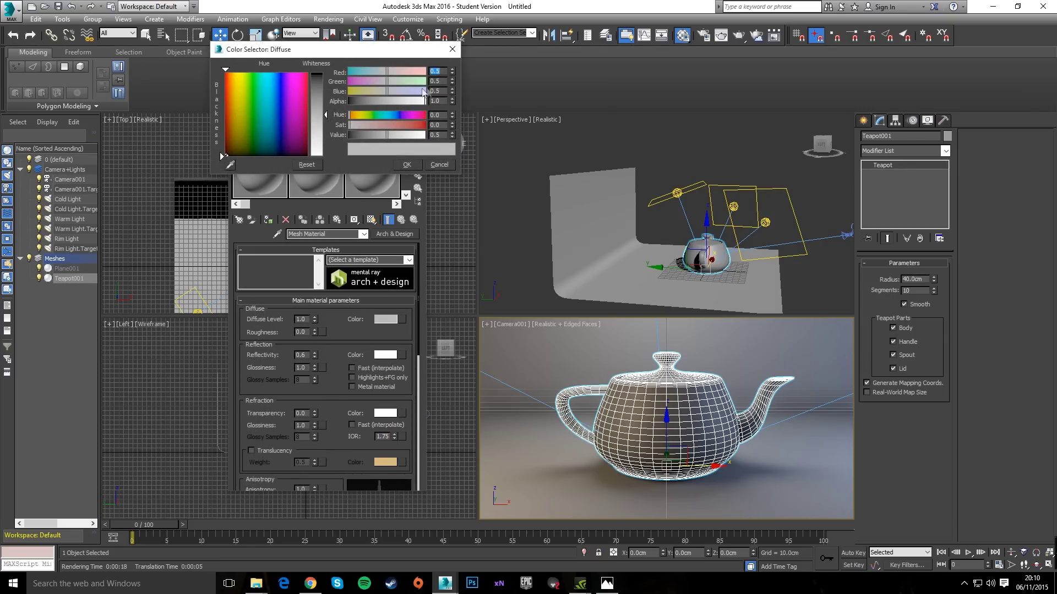
Set the diffuse colour to red 0, green 0.052, blue 0.144 and accept it
right_click(453, 73)
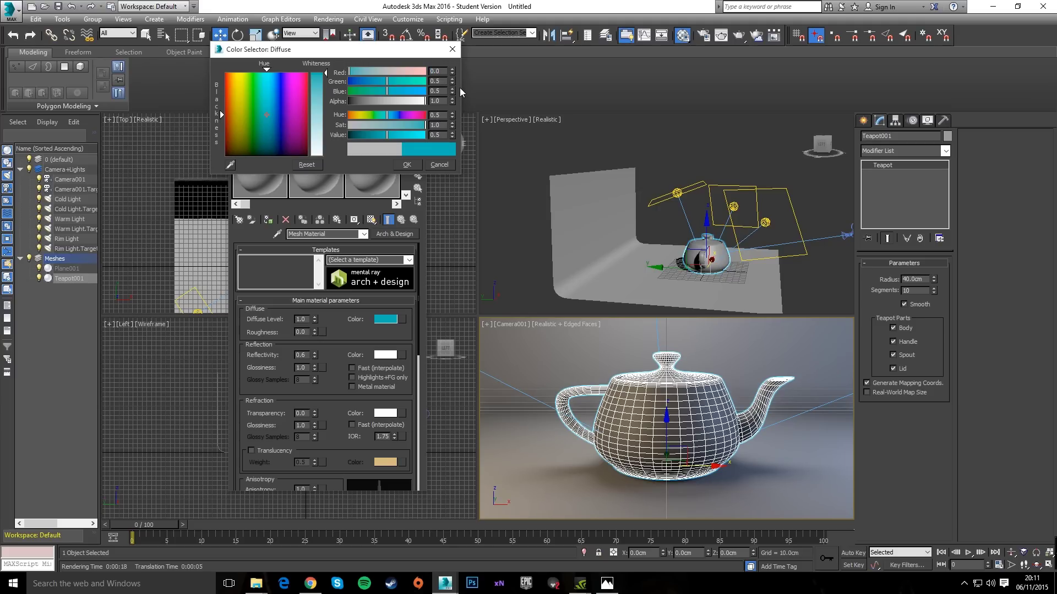
type("0.052")
key("Return")
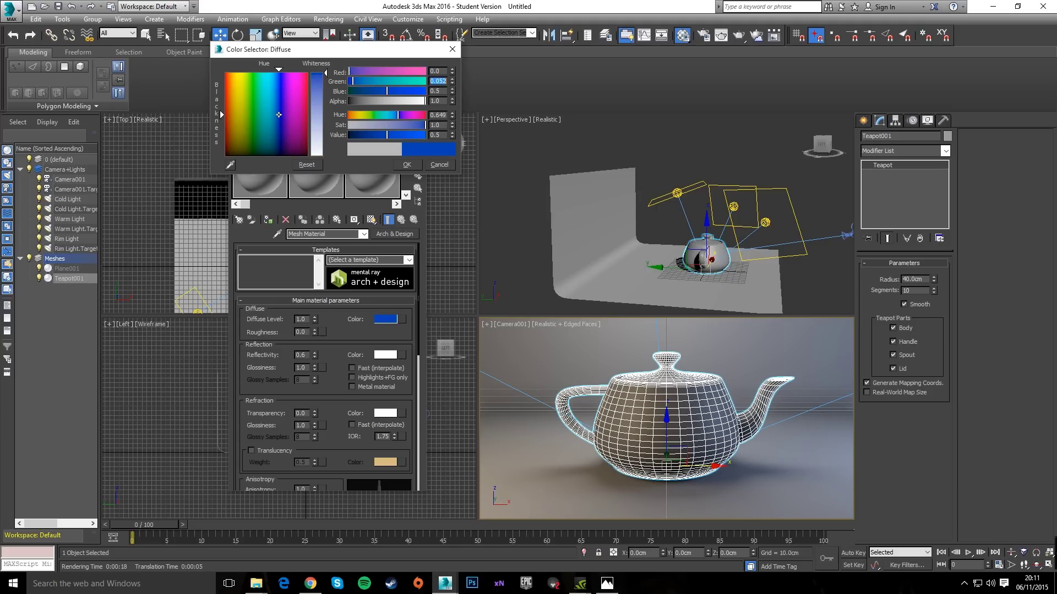
key("Tab")
type("0.144")
key("Return")
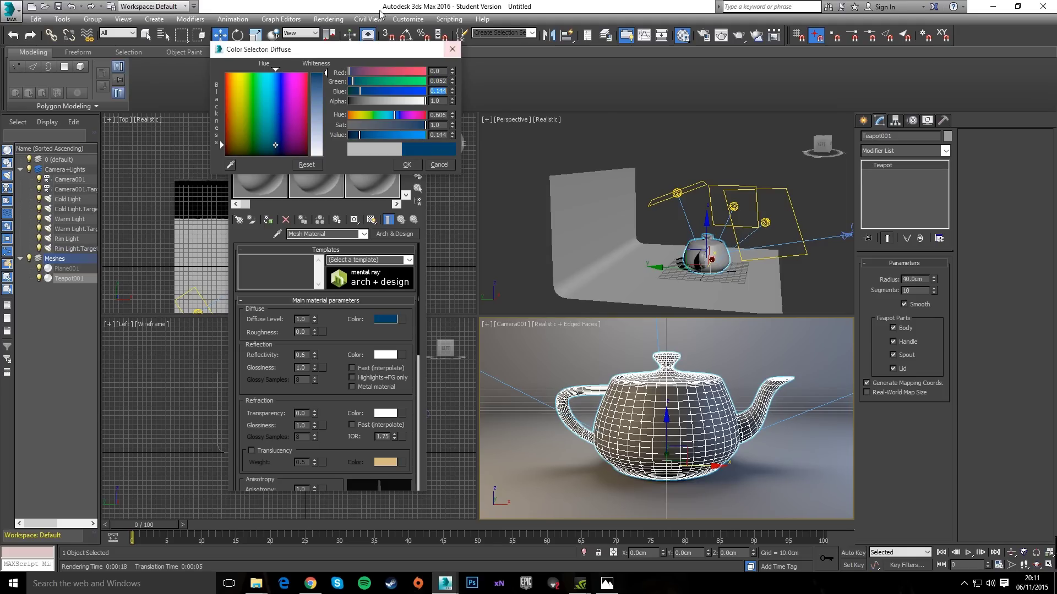
left_click(405, 167)
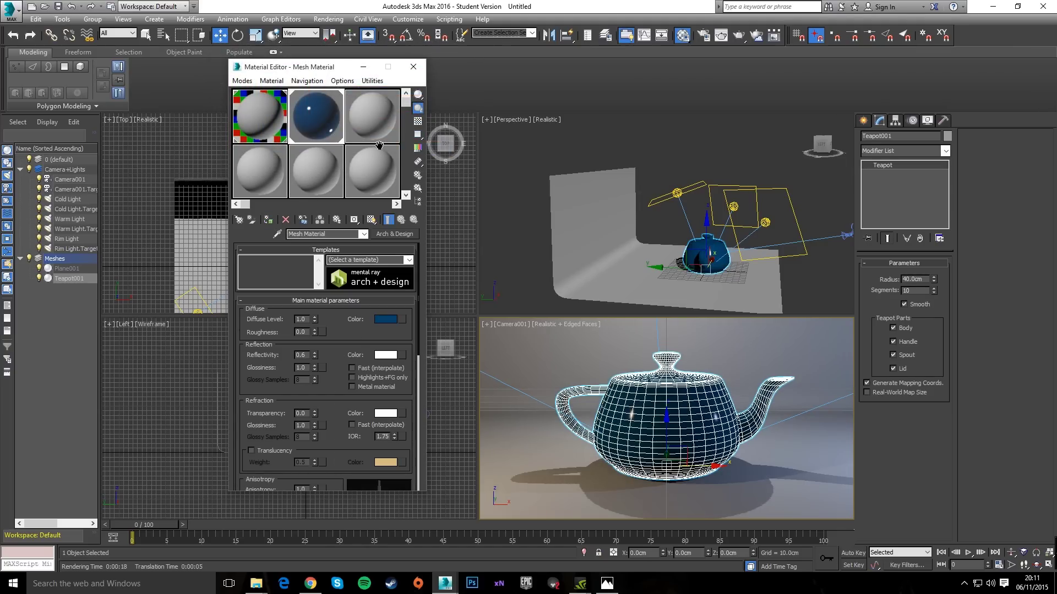
Toggle the sample background and close the Material Editor
left_click(418, 123)
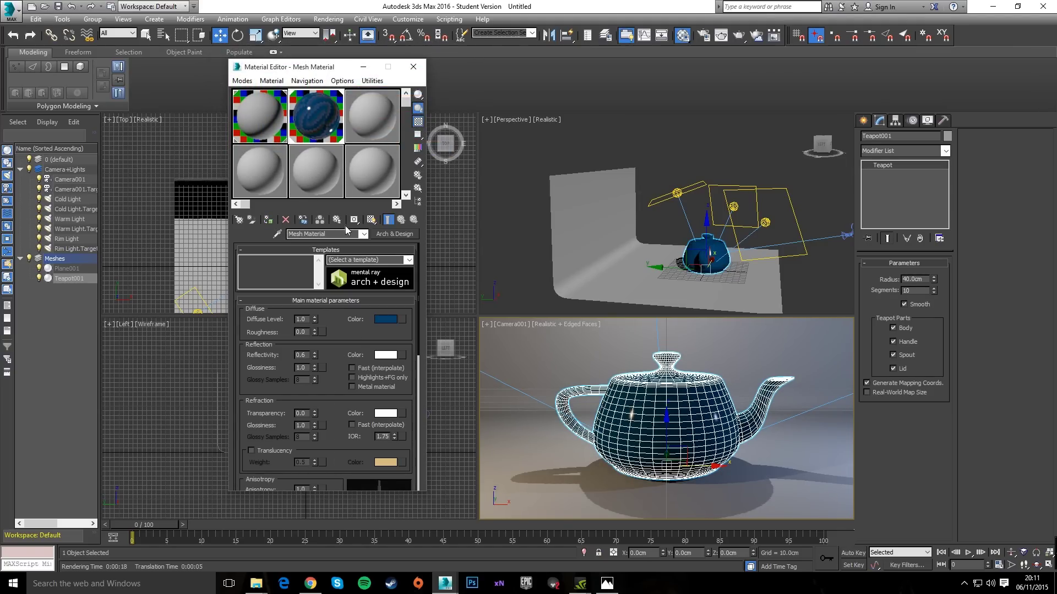
left_click(371, 220)
left_click_drag(338, 353, 334, 199)
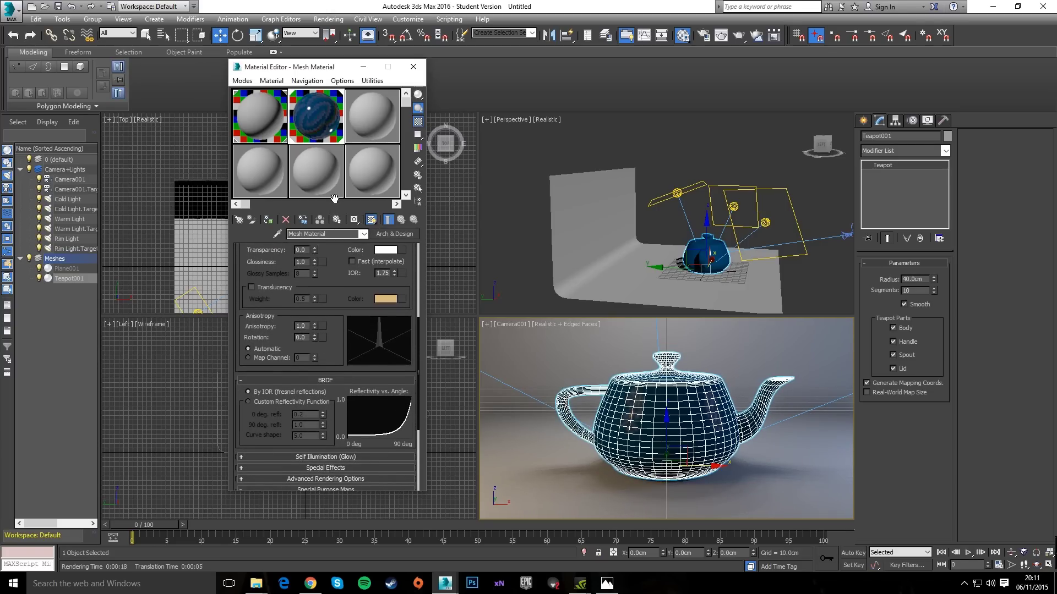
scroll(330, 309, "up", 5)
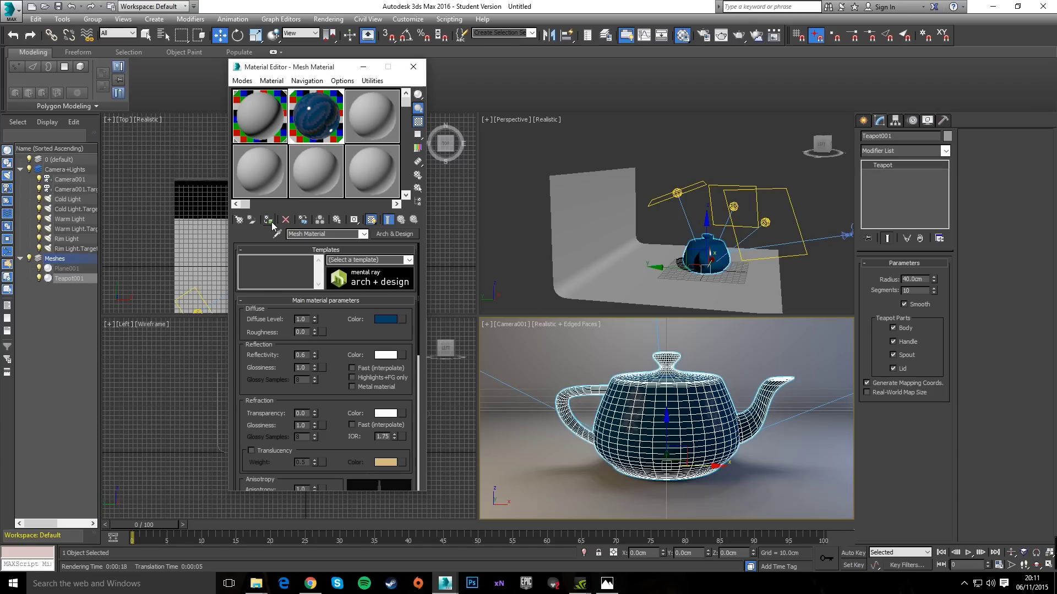
left_click(413, 66)
Show the camera view without edged faces, render it, and bring up the blue reference image
left_click(792, 480)
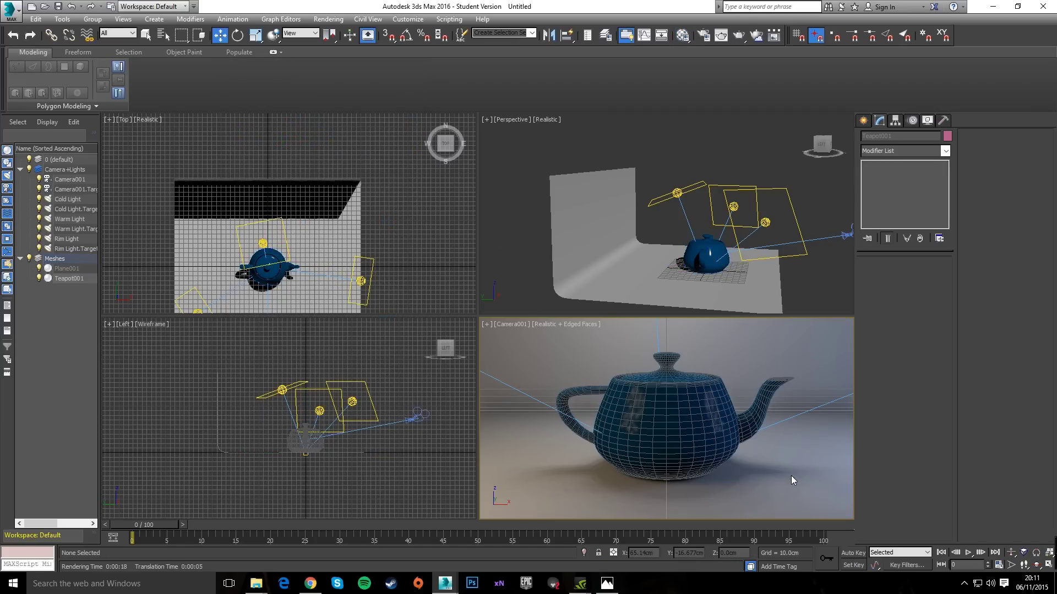
key("F4")
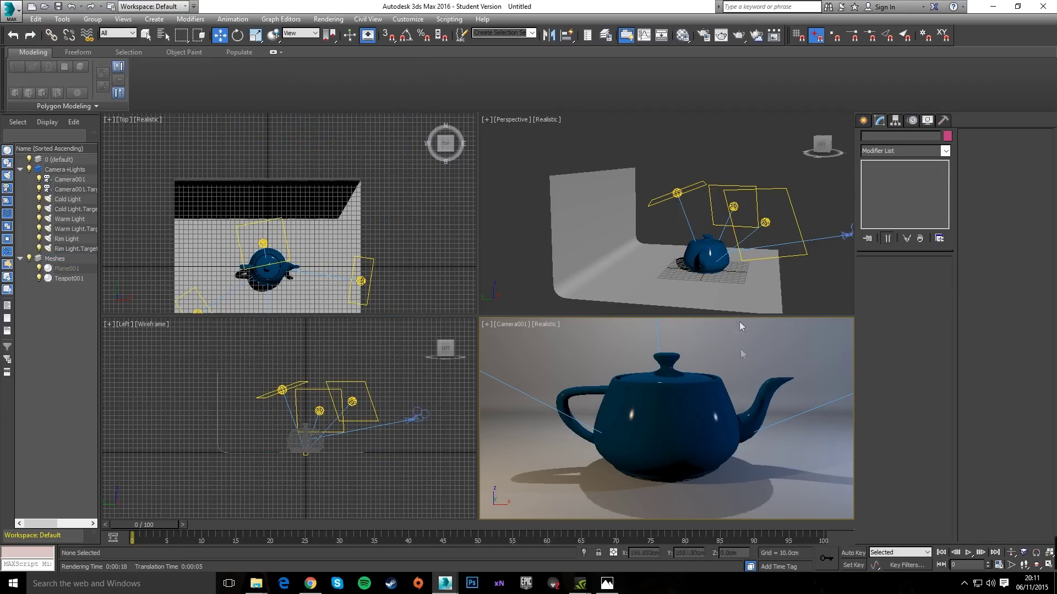
left_click(739, 36)
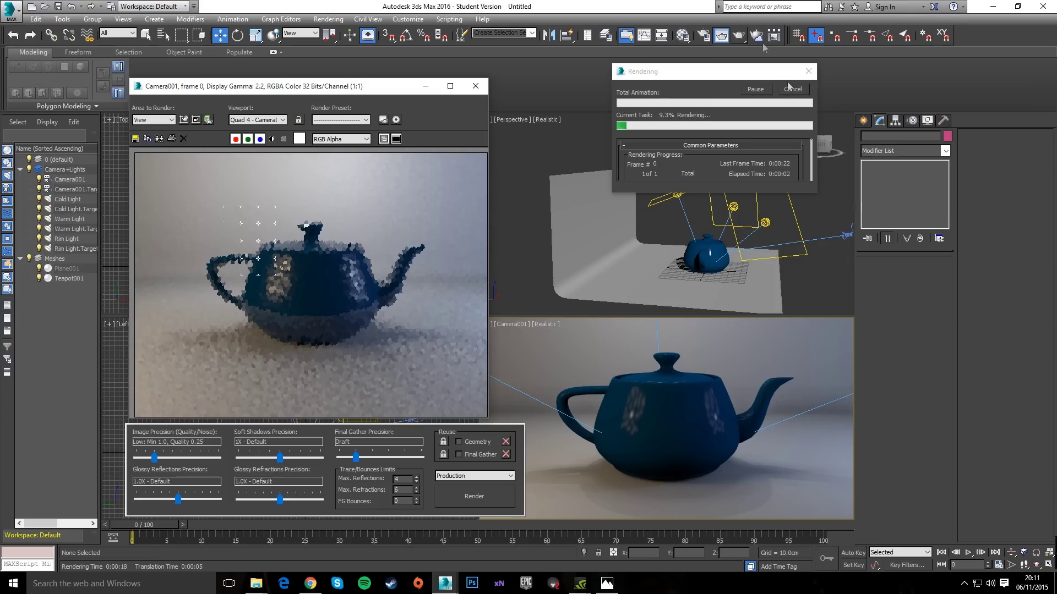
left_click(606, 583)
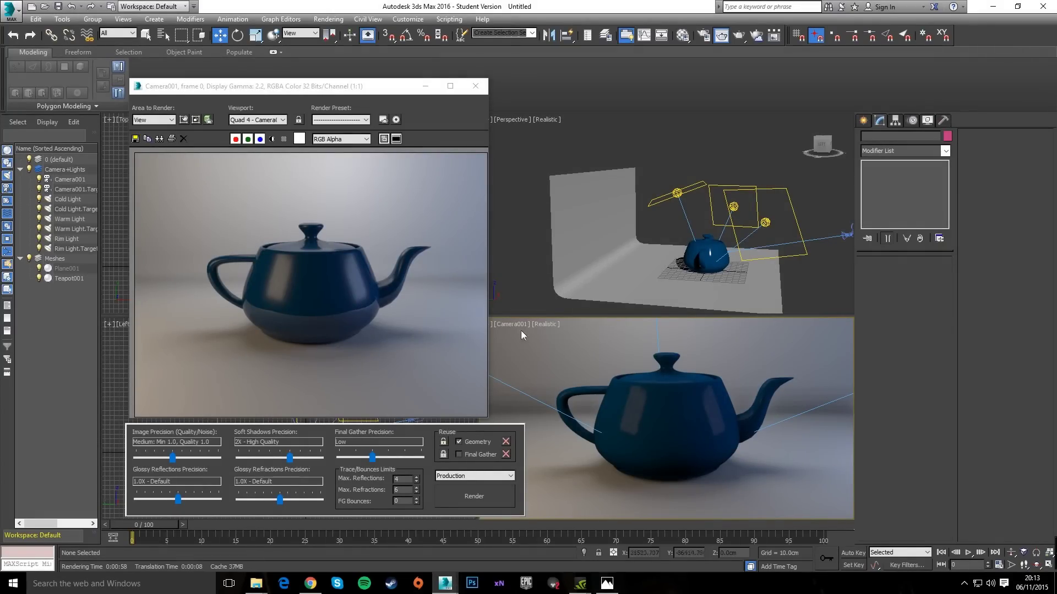
Compare the render with Preview.bmp, then close the photo and the Rendered Frame Window
left_click(608, 586)
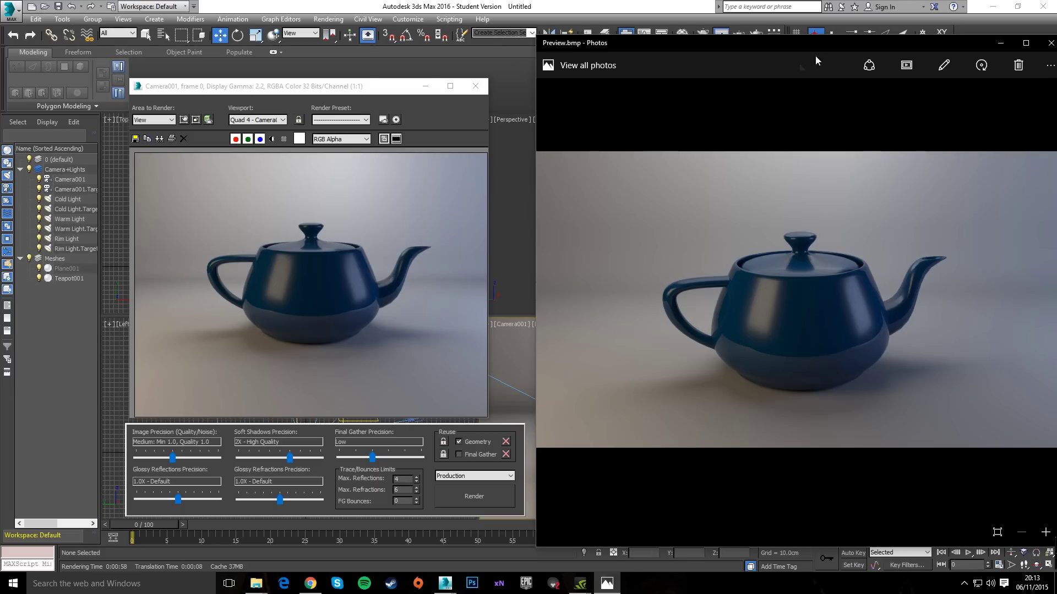
left_click(1006, 48)
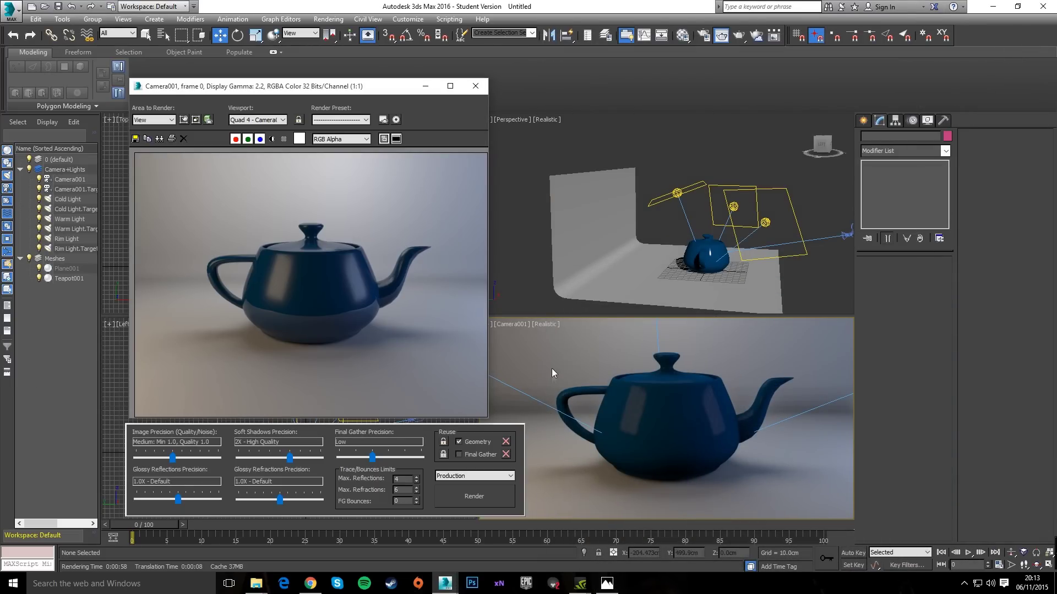
left_click(607, 583)
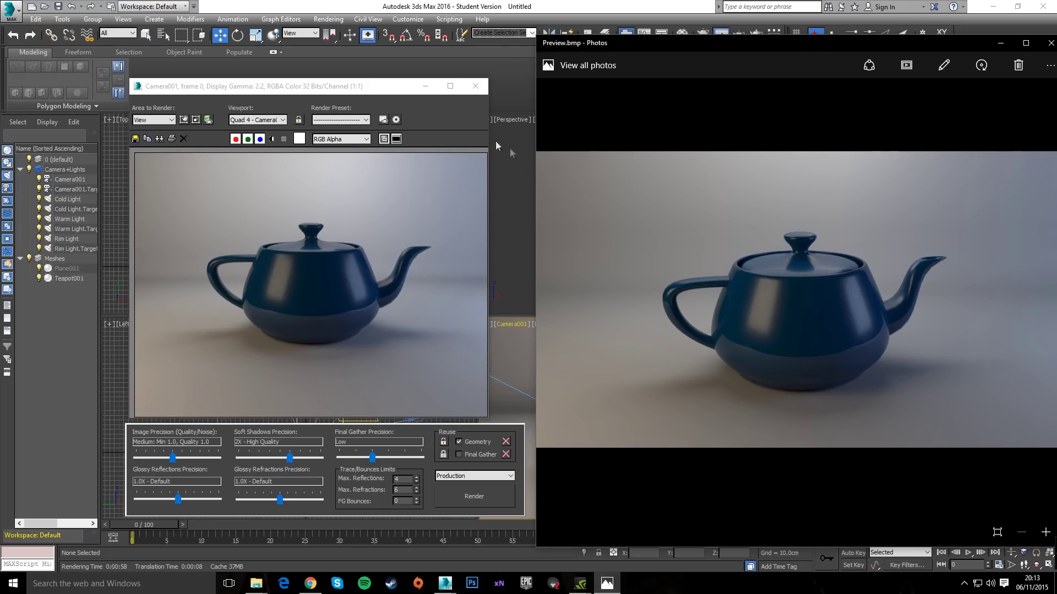
left_click(1049, 44)
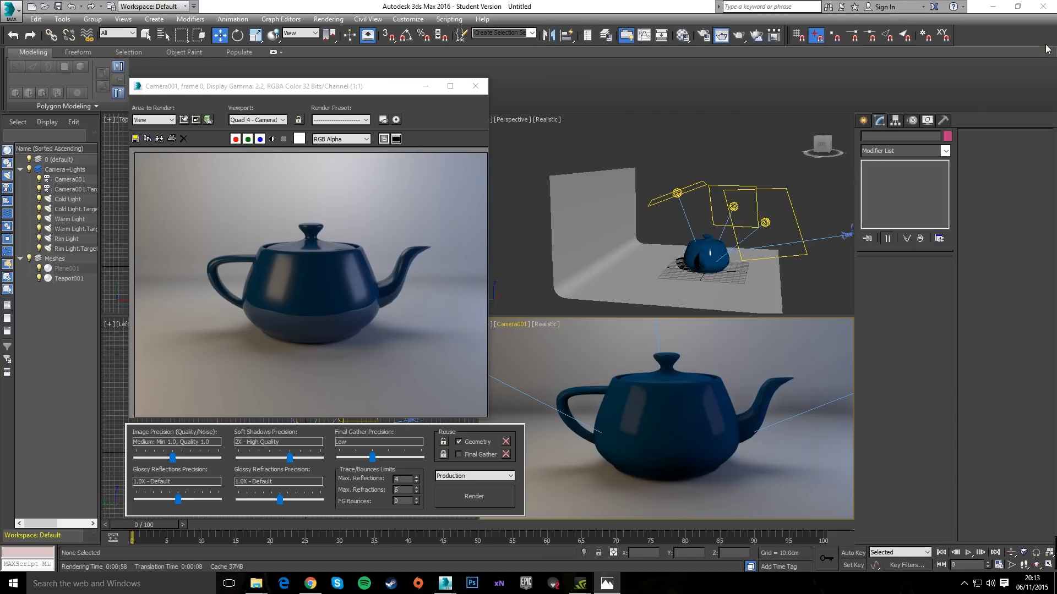
left_click(476, 86)
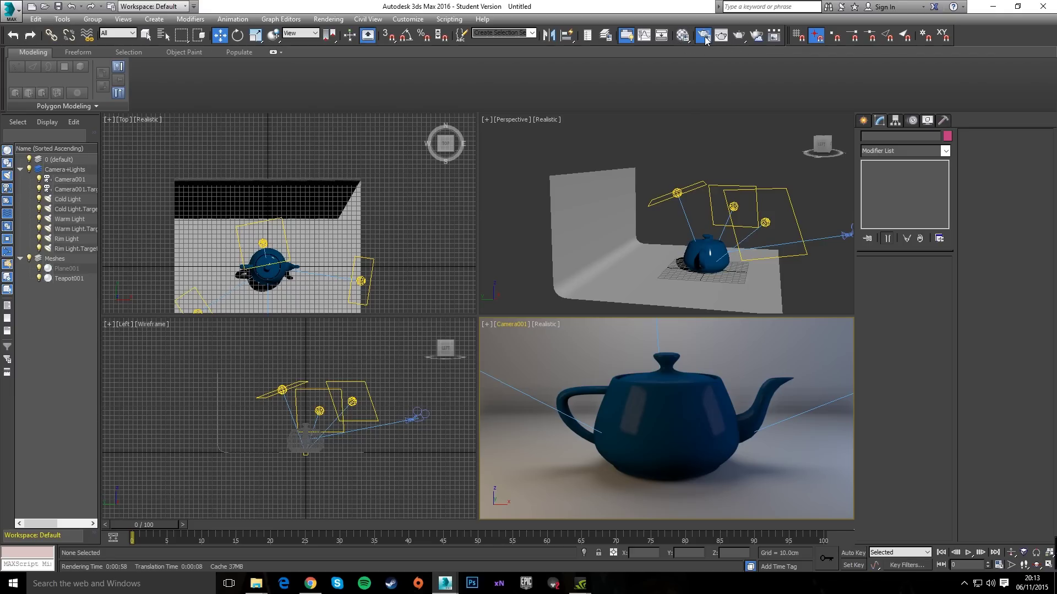
Open Render Setup with F10 and review the Renderer tab's sampling settings
key("F10")
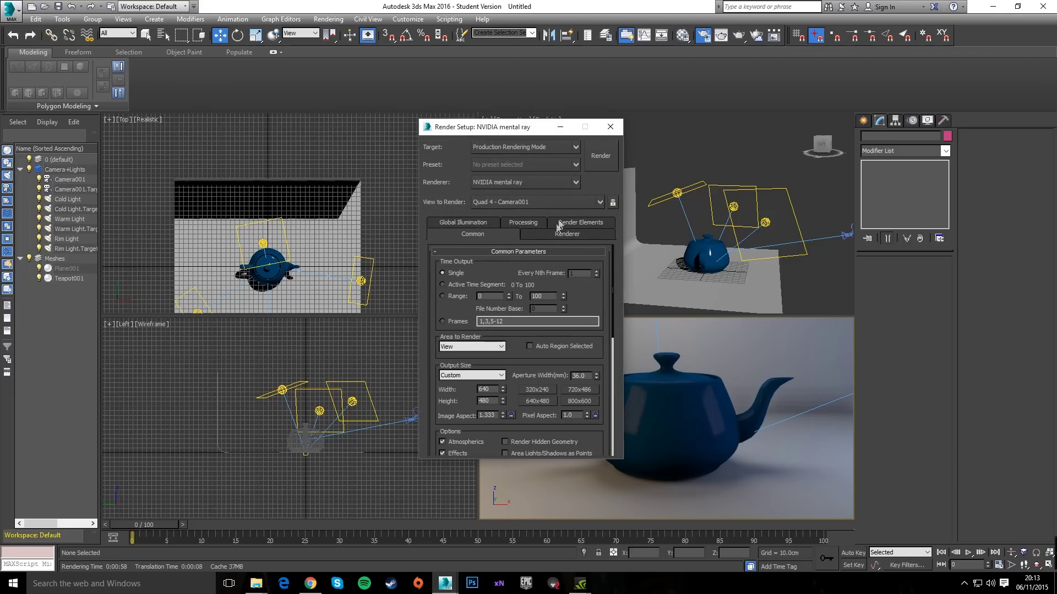
left_click_drag(578, 306, 574, 239)
left_click(574, 238)
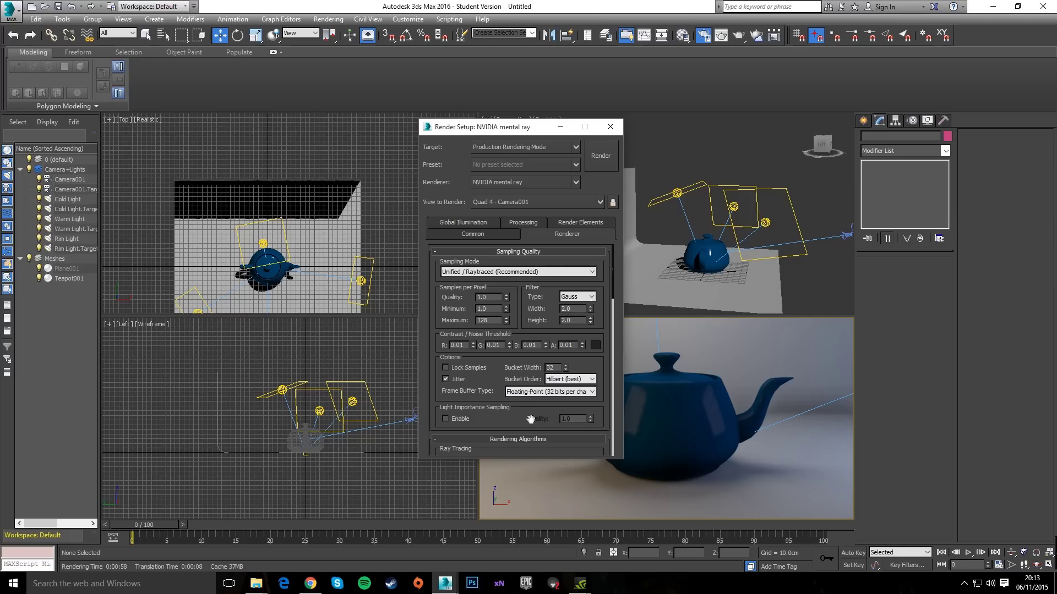
left_click_drag(513, 416, 508, 178)
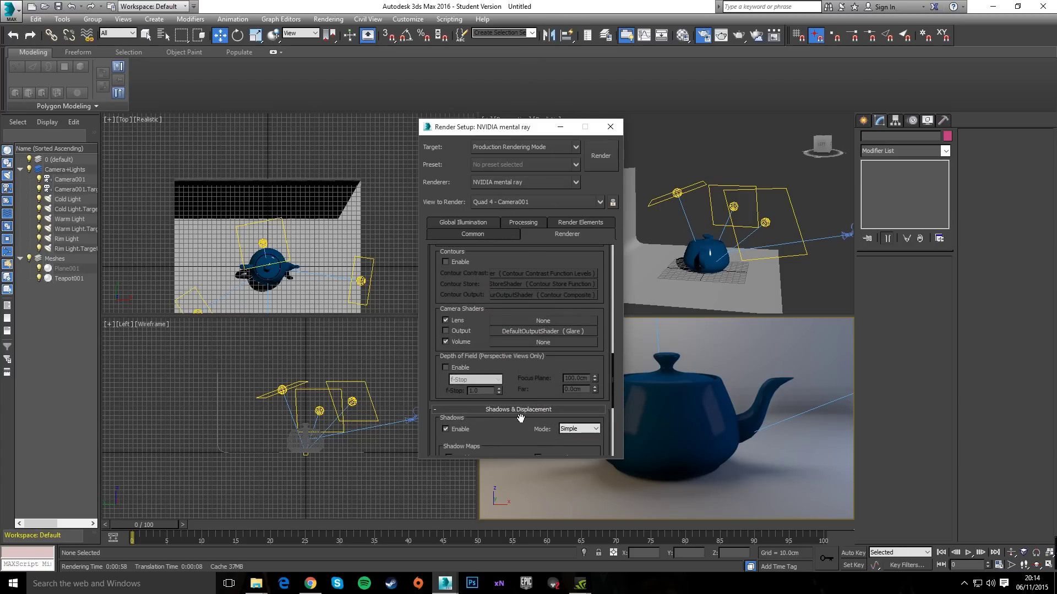
left_click_drag(525, 431, 525, 251)
scroll(525, 330, "up", 5)
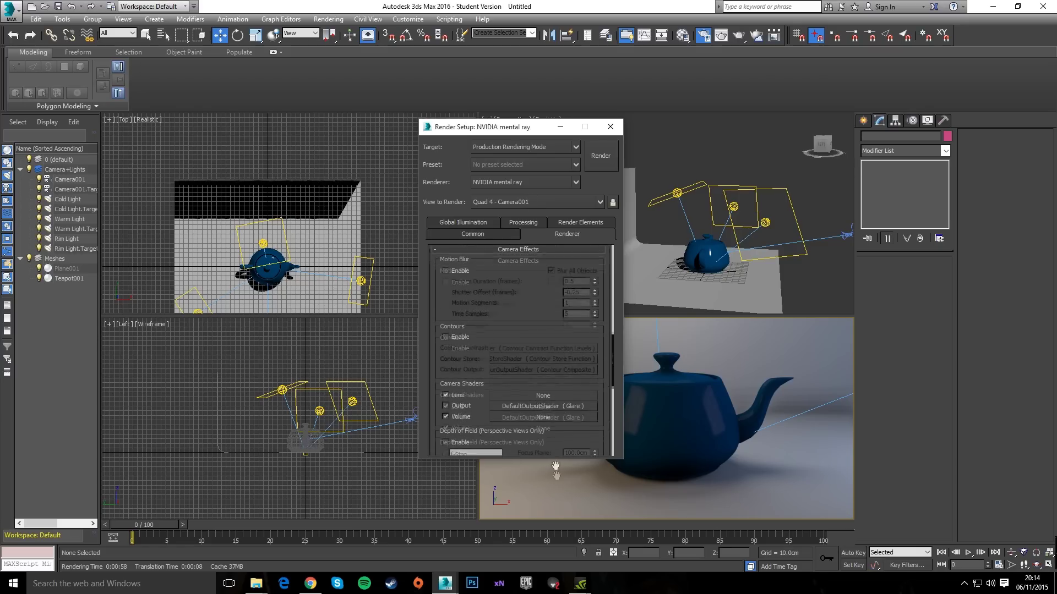
Browse the Global Illumination and Processing tabs, close Render Setup, and open the Rendering menu
left_click(488, 223)
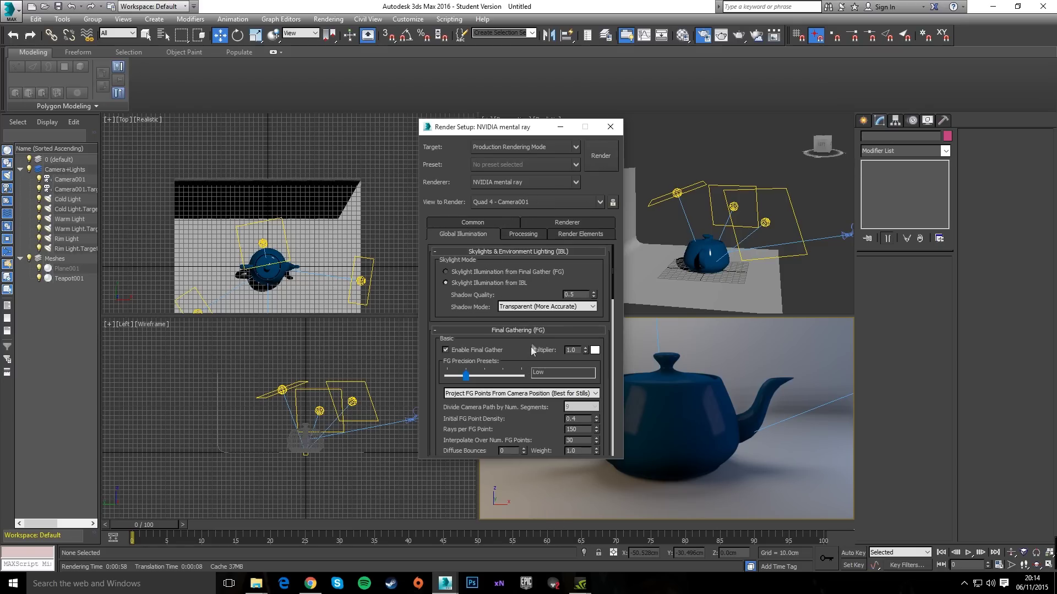
scroll(522, 286, "down", 6)
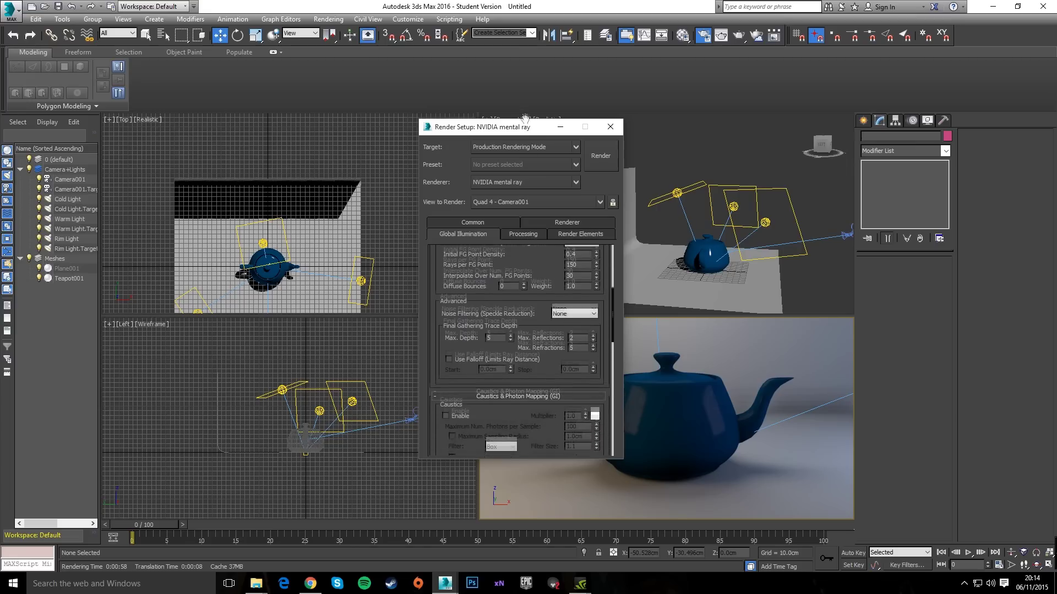
scroll(516, 279, "down", 5)
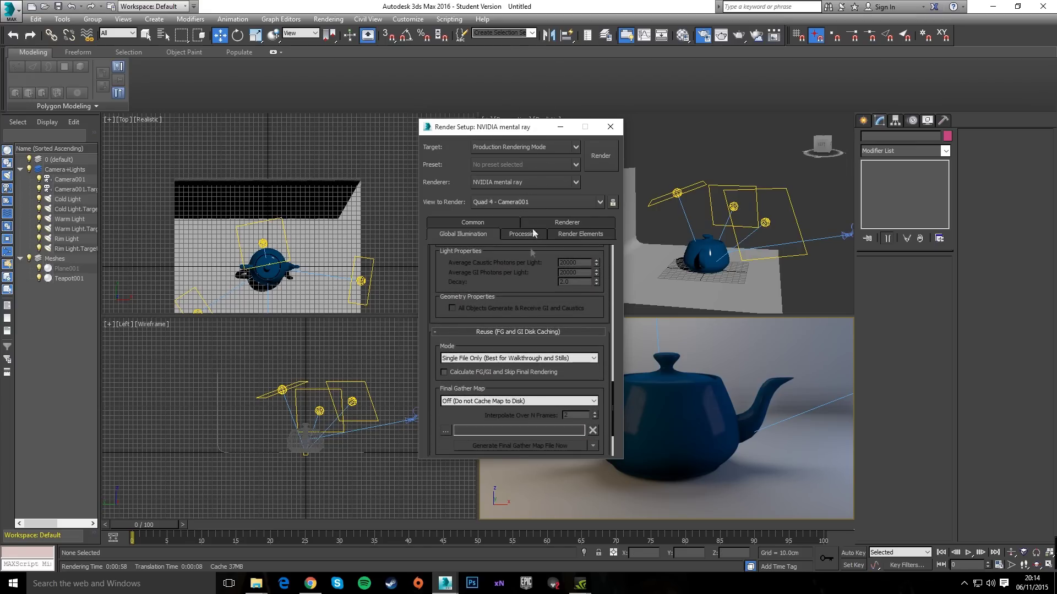
scroll(517, 382, "down", 1)
scroll(514, 296, "up", 10)
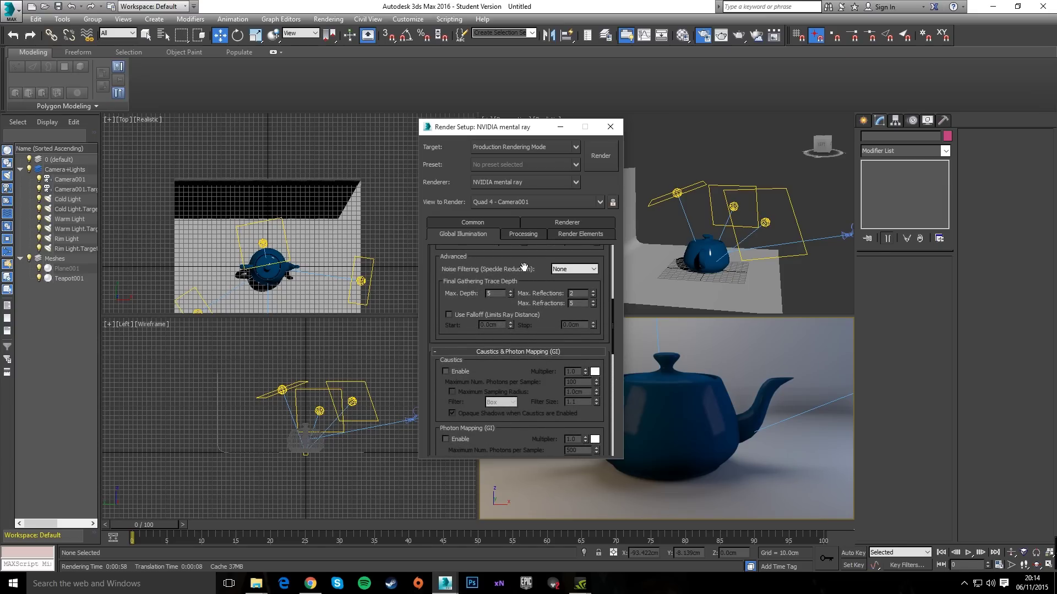
scroll(526, 416, "up", 8)
scroll(529, 413, "up", 3)
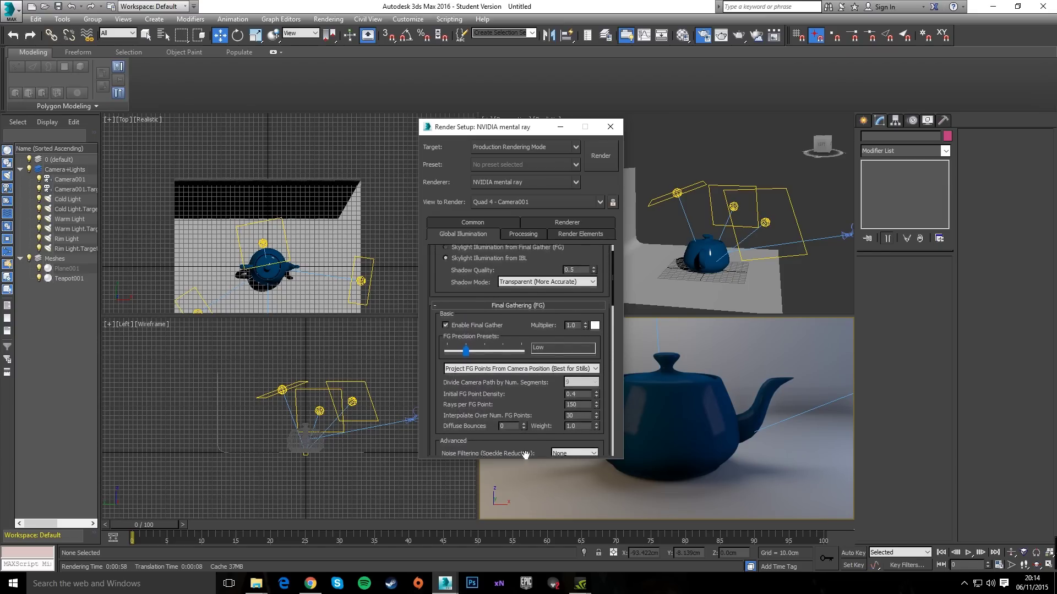
left_click(524, 234)
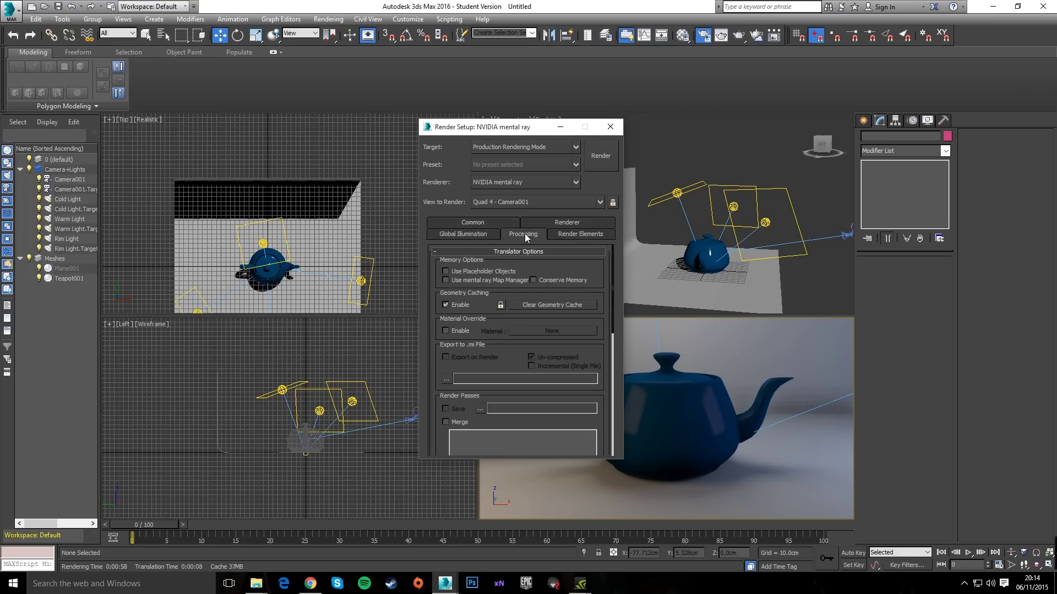
left_click(477, 235)
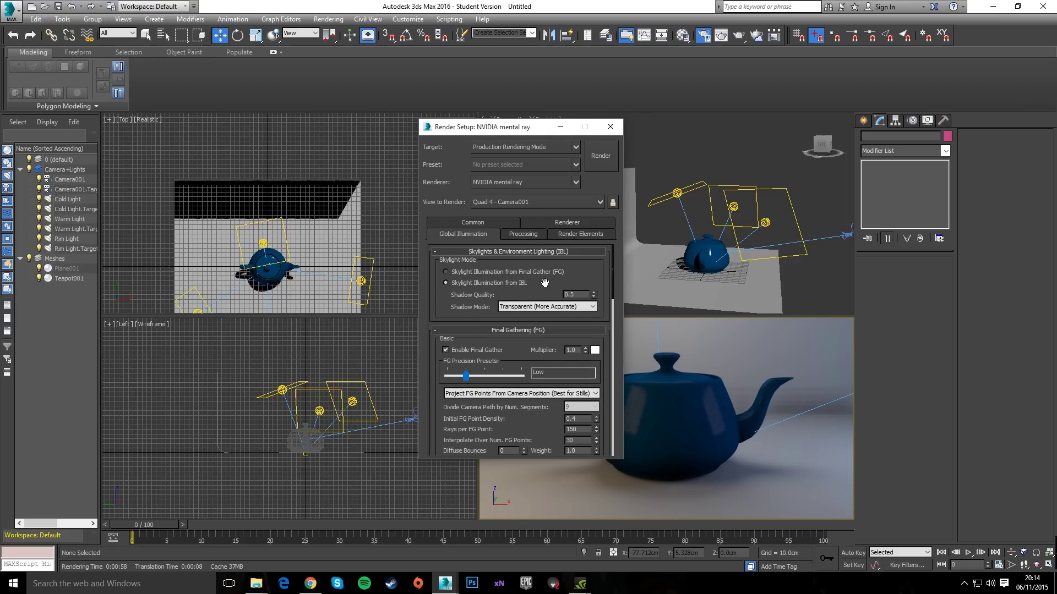
left_click(610, 126)
left_click(328, 19)
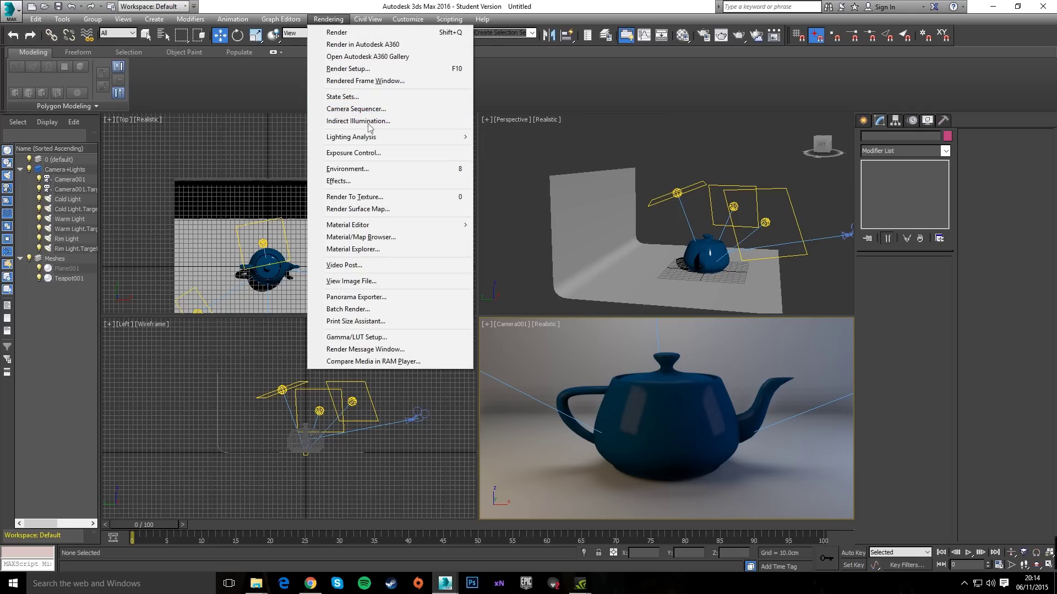
Switch exposure control to Logarithmic (brightness 65), then start a production render of the camera view
left_click(372, 153)
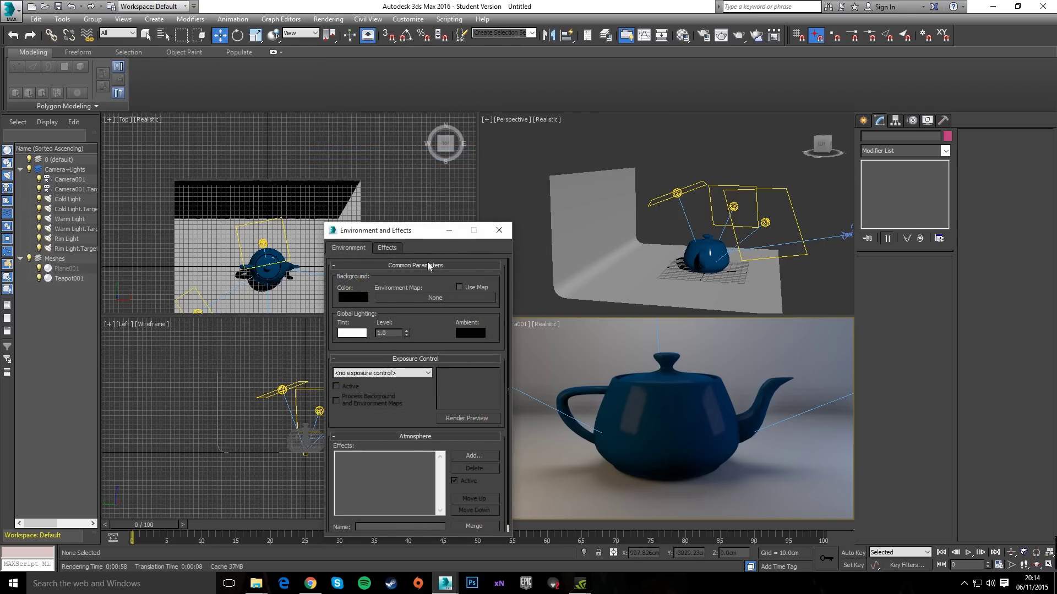
left_click_drag(433, 238, 437, 167)
left_click(429, 303)
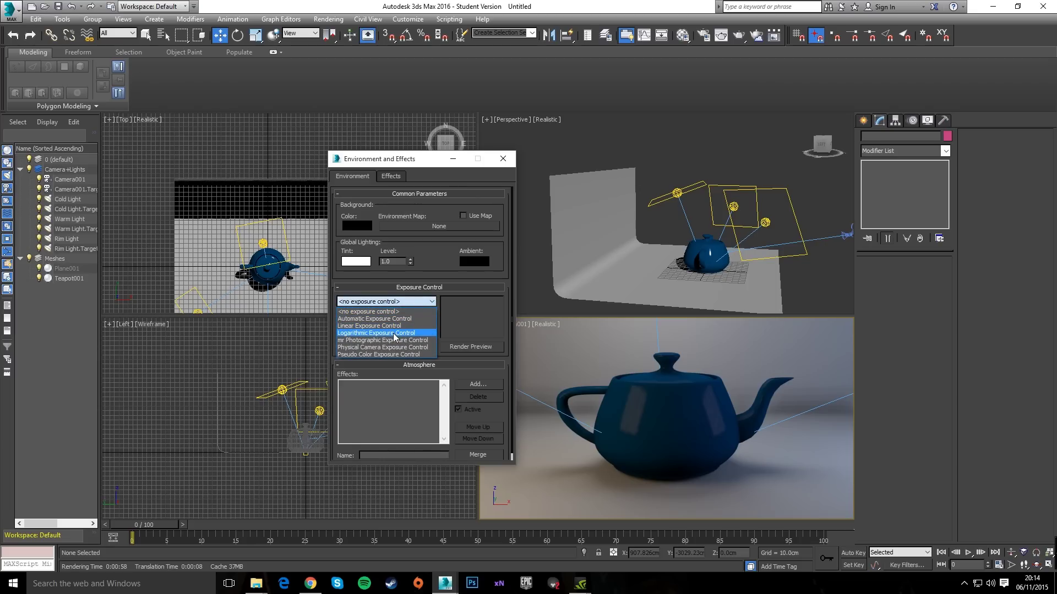
left_click(795, 447)
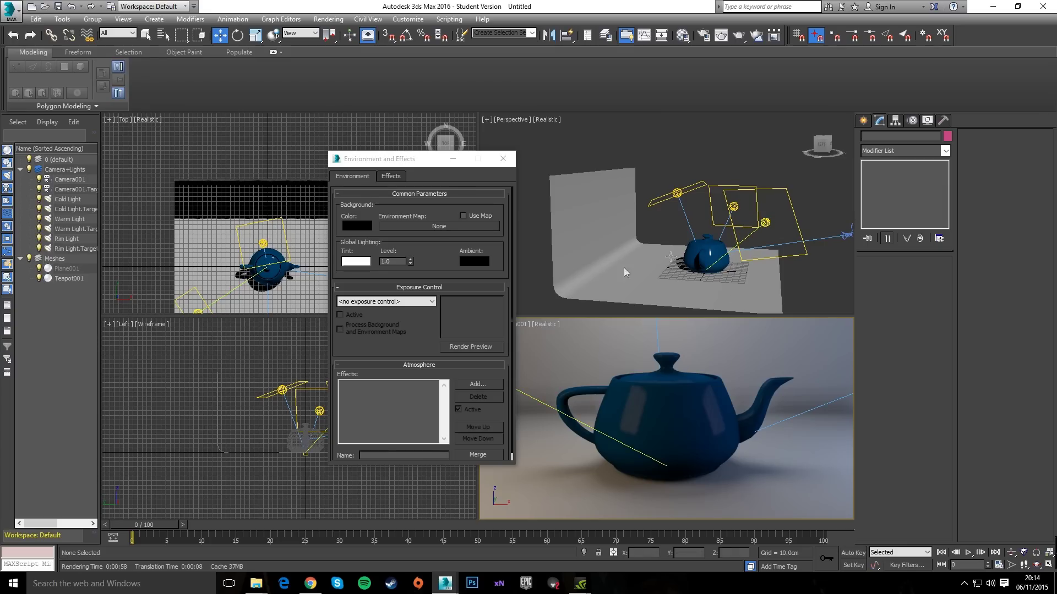
left_click(394, 302)
left_click(383, 333)
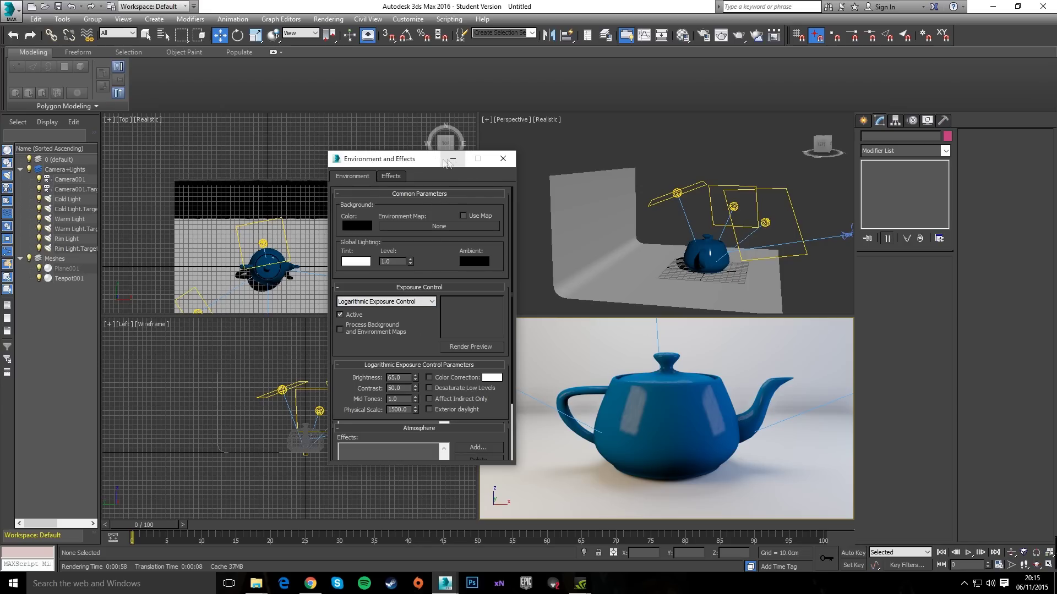
left_click_drag(405, 160, 193, 166)
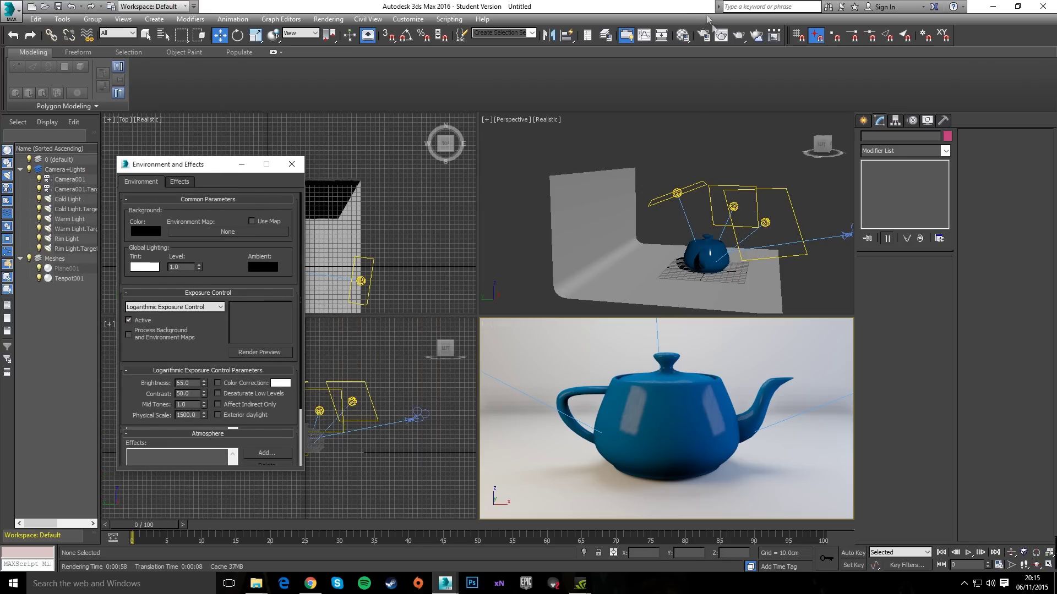
left_click(738, 36)
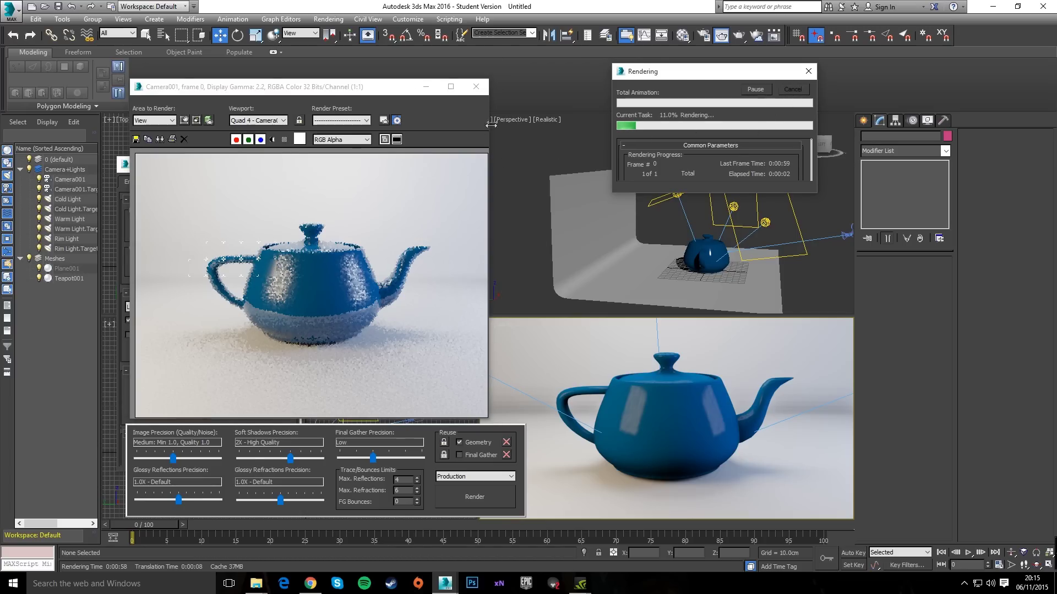
Cancel the render, close the frame window, and set exposure control to <no exposure control>
left_click(792, 89)
left_click(476, 87)
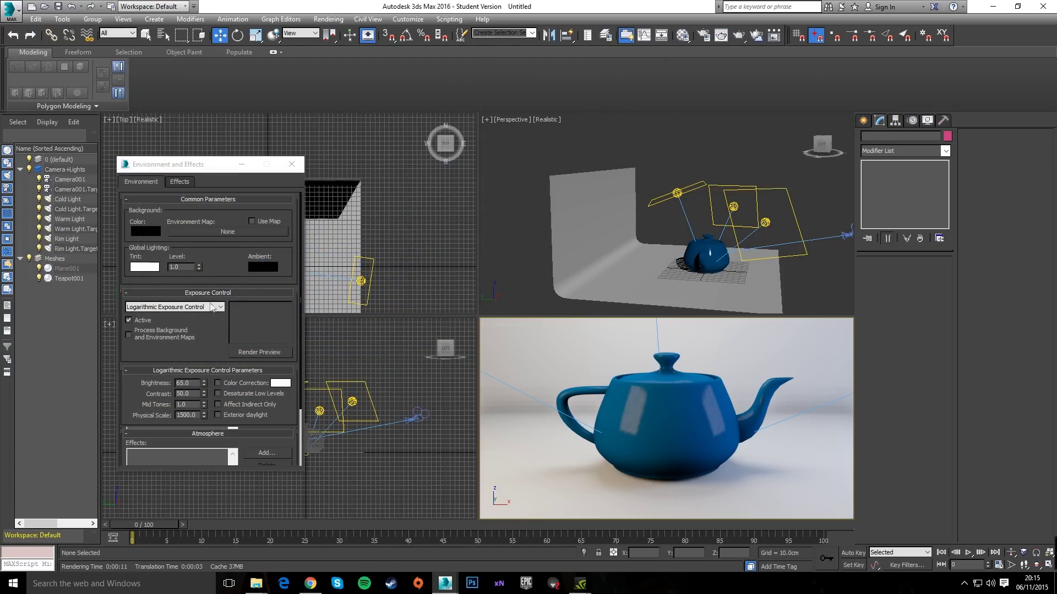
left_click(212, 307)
left_click(188, 316)
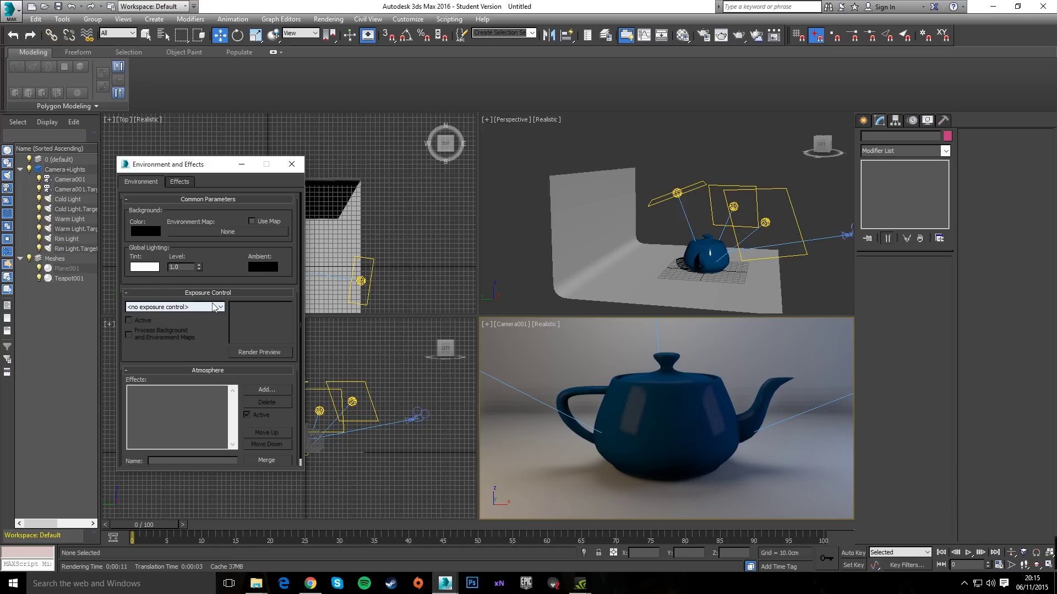
Try Automatic Exposure Control, revert to no exposure control, and close Environment and Effects
left_click(329, 19)
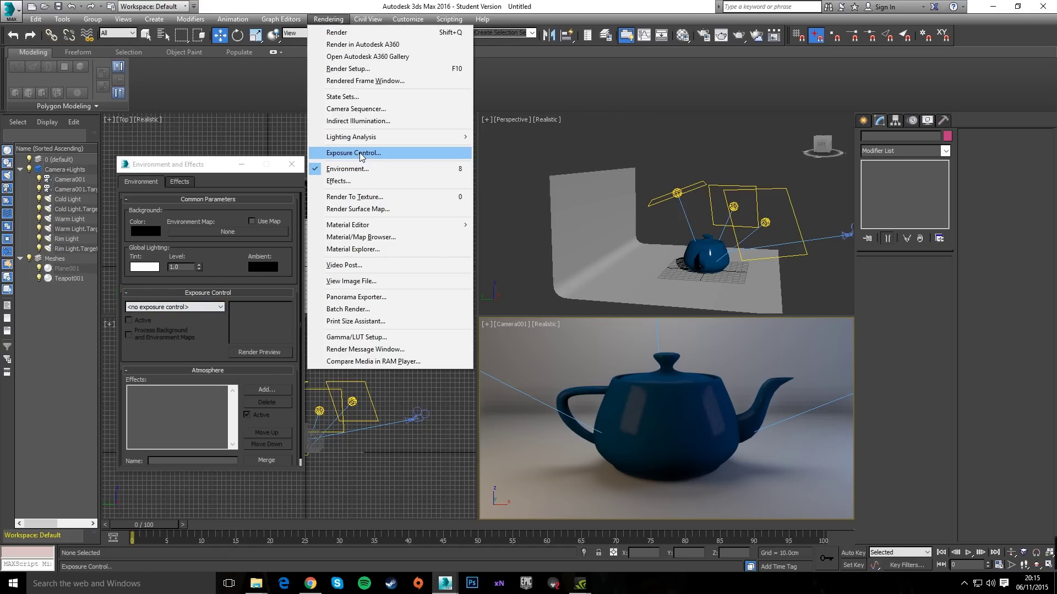
left_click(193, 166)
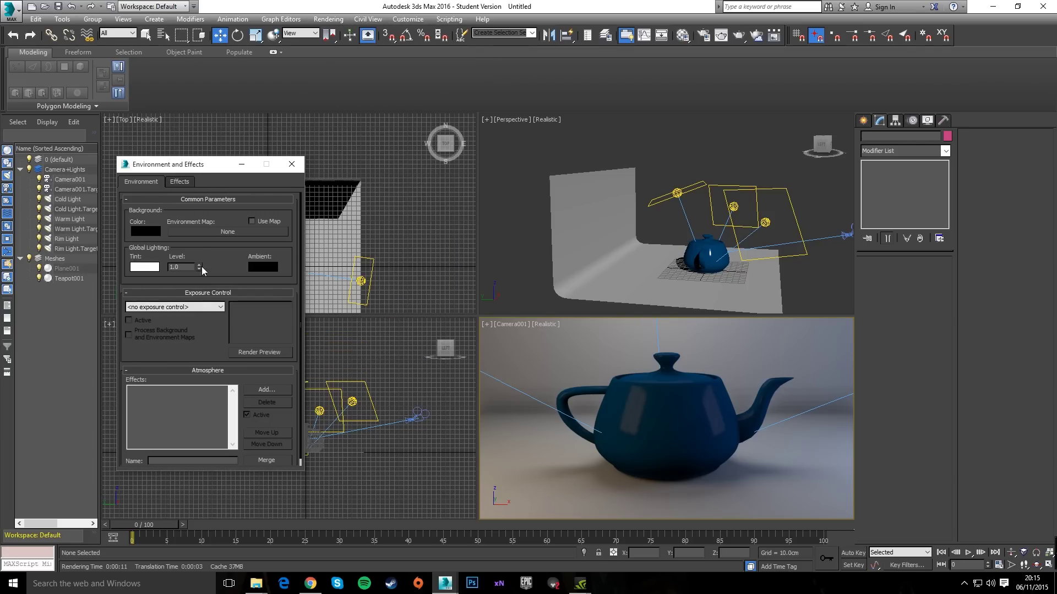
left_click(216, 309)
left_click(164, 321)
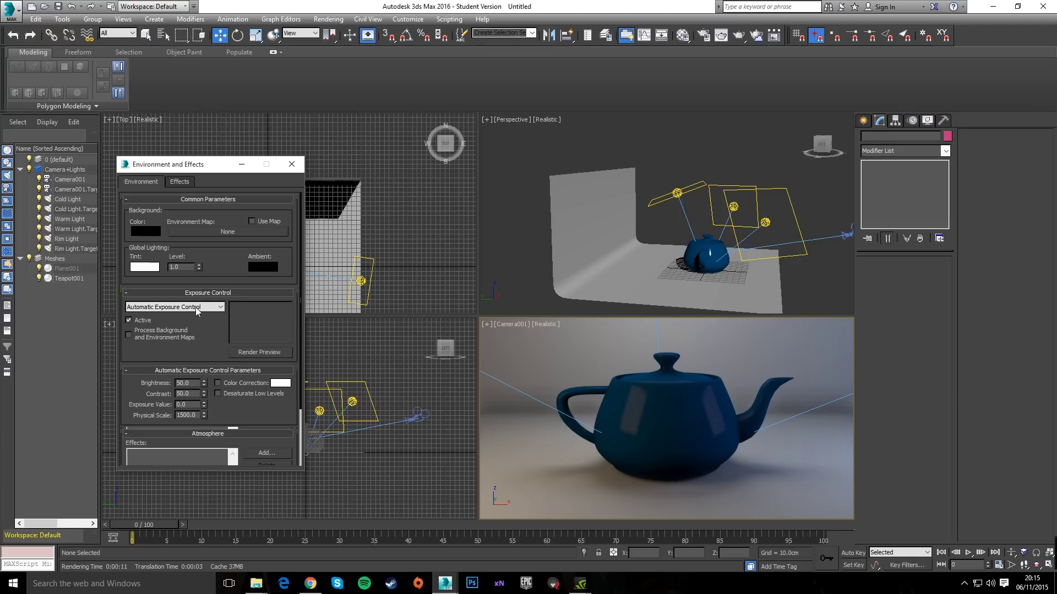
left_click(196, 307)
left_click(152, 314)
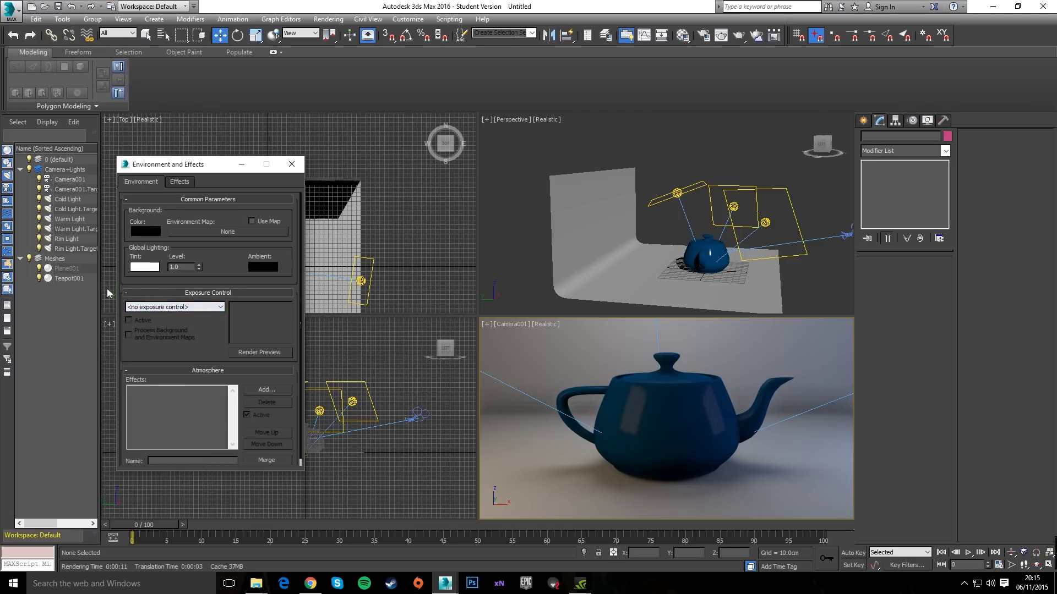
left_click(291, 163)
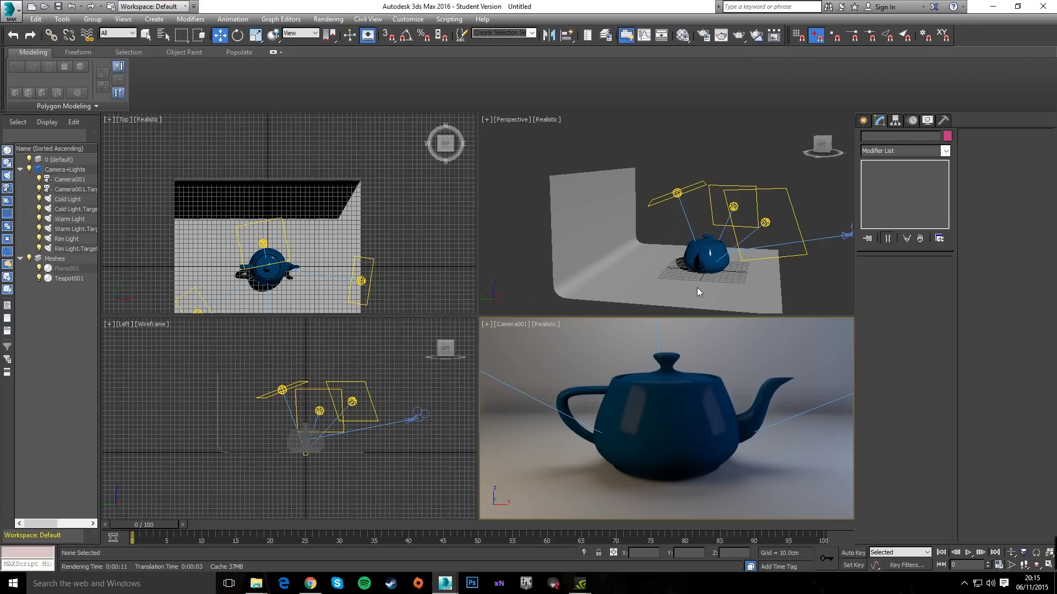
Orbit the Perspective viewport to face the dark blue teapot and white curved backdrop head-on
middle_click_drag(672, 284, 623, 243, "alt")
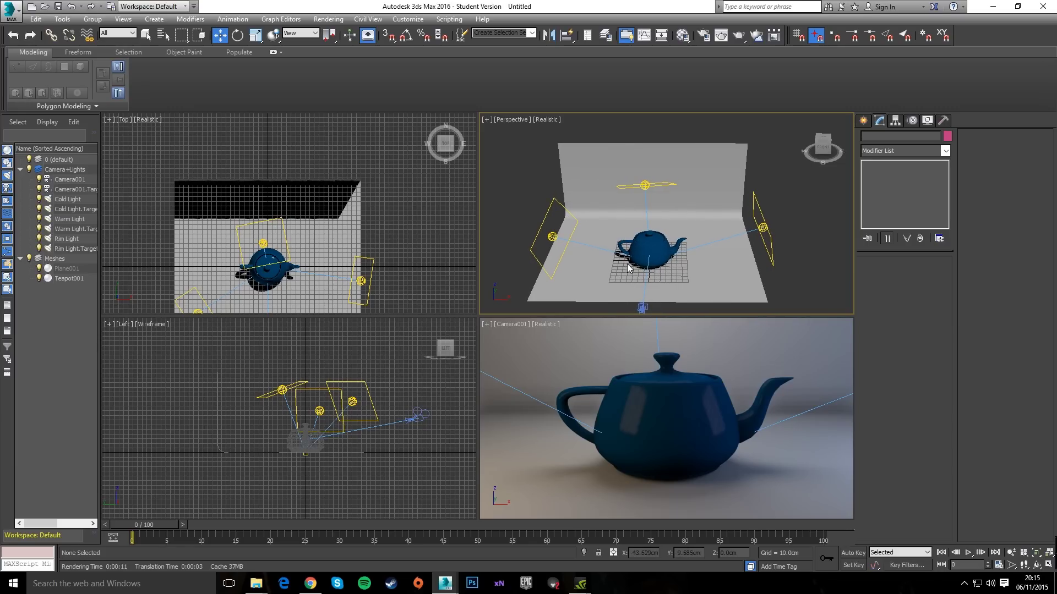